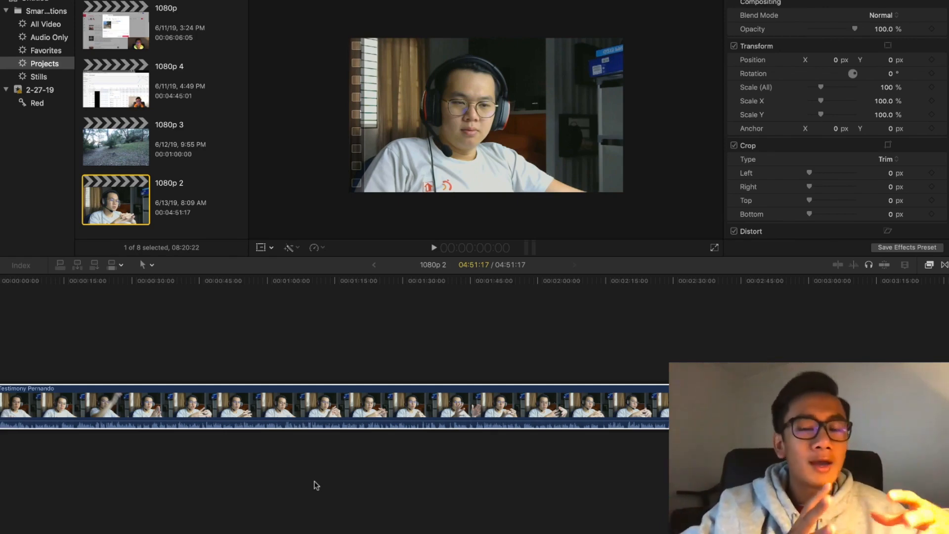
# Play the start of the testimony clip and trim away the silence before the first words
pyautogui.moveTo(1, 476)
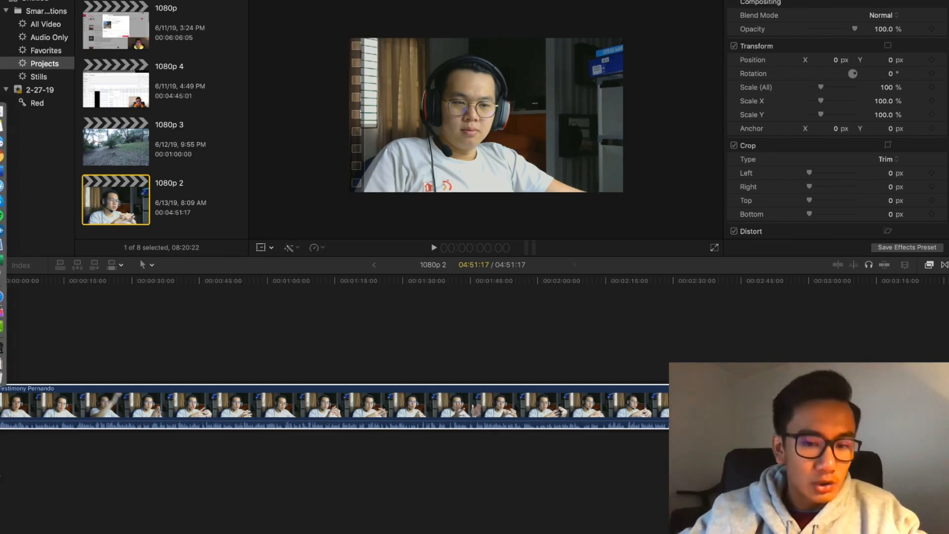
pyautogui.click(0, 476)
pyautogui.press('super+equal')
pyautogui.press('super+equal')
pyautogui.press('super+equal')
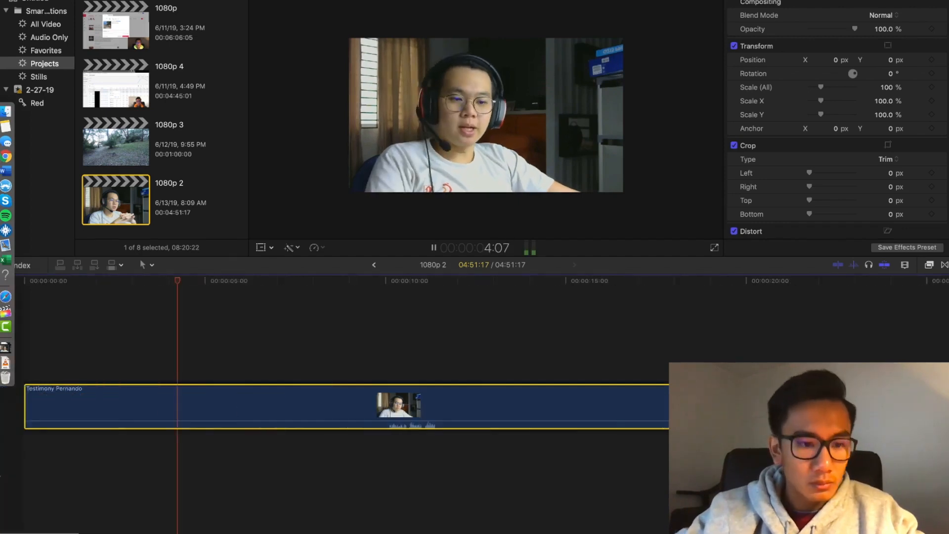
pyautogui.click(25, 470)
pyautogui.hotkey('alt', '[')
pyautogui.press('space')
pyautogui.press('space')
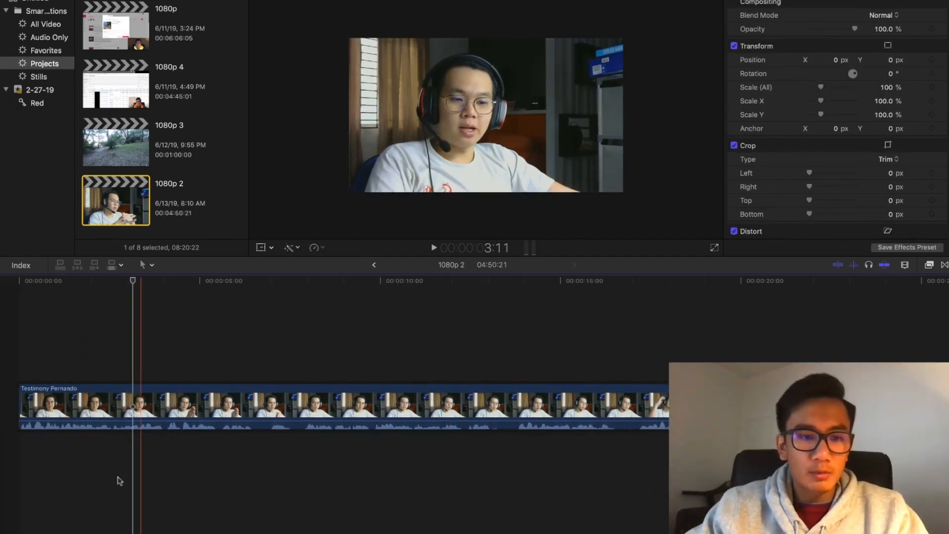
# Replay the opening seconds of the testimony clip in close detail and trim off the remaining unwanted part
pyautogui.click(59, 481)
pyautogui.press('super+equal')
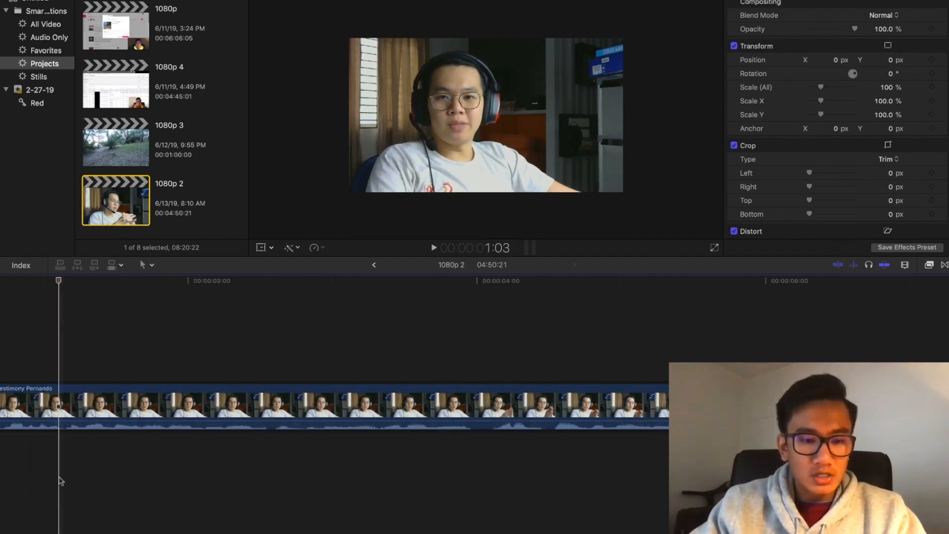
pyautogui.press('super+equal')
pyautogui.press('super+equal')
pyautogui.press('space')
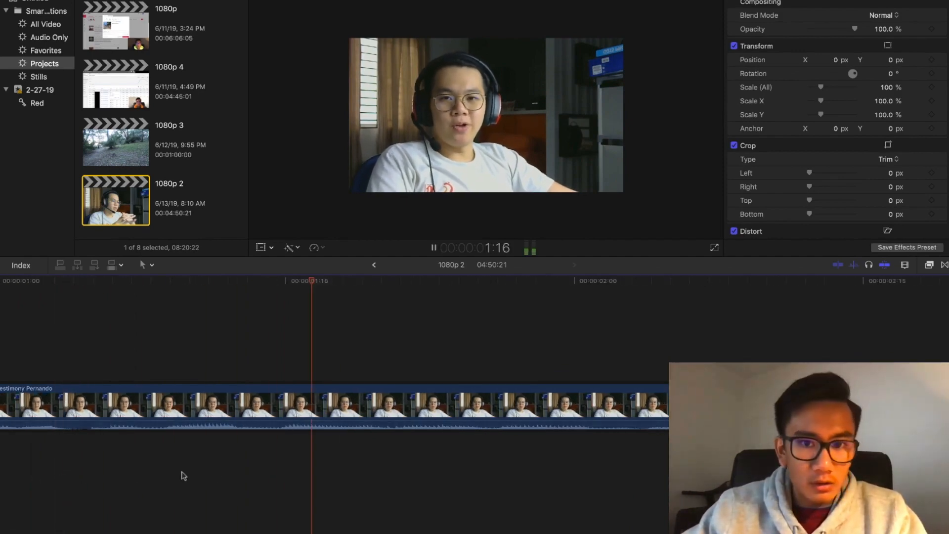
pyautogui.press('super+minus')
pyautogui.press('space')
pyautogui.hotkey('alt', '[')
# Blade the clip on both sides of the pause just after 5 seconds and delete the short piece between
pyautogui.hscroll(-5, 277, 470)
pyautogui.click(443, 465)
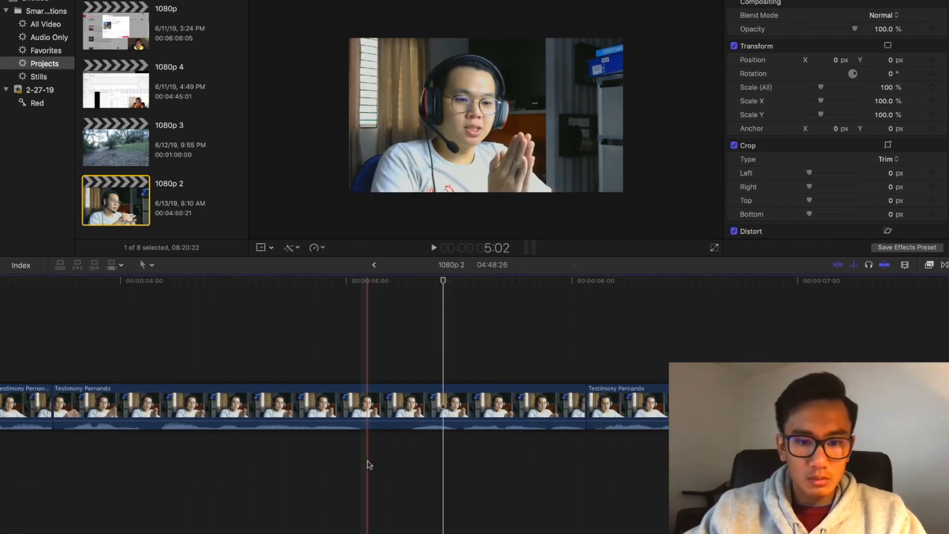
pyautogui.click(362, 464)
pyautogui.press('super+b')
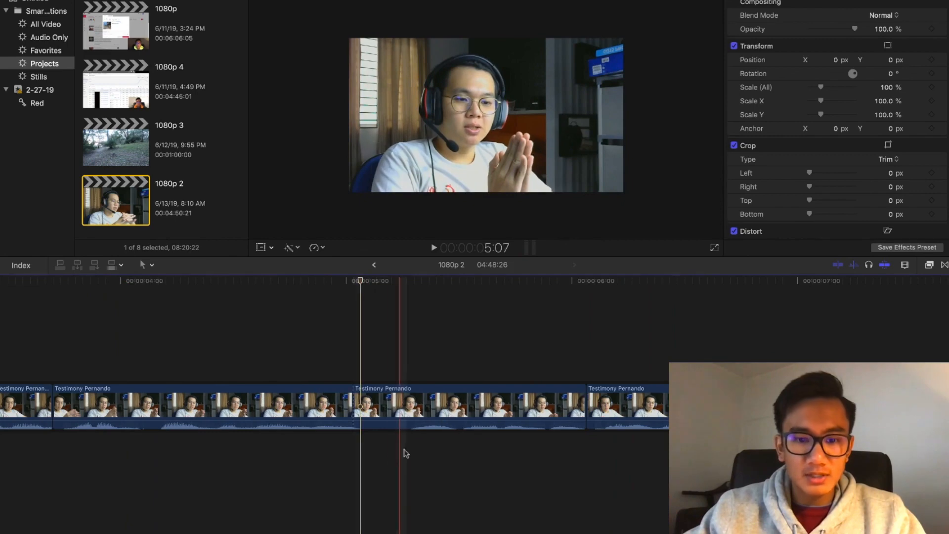
pyautogui.click(411, 453)
pyautogui.press('super+b')
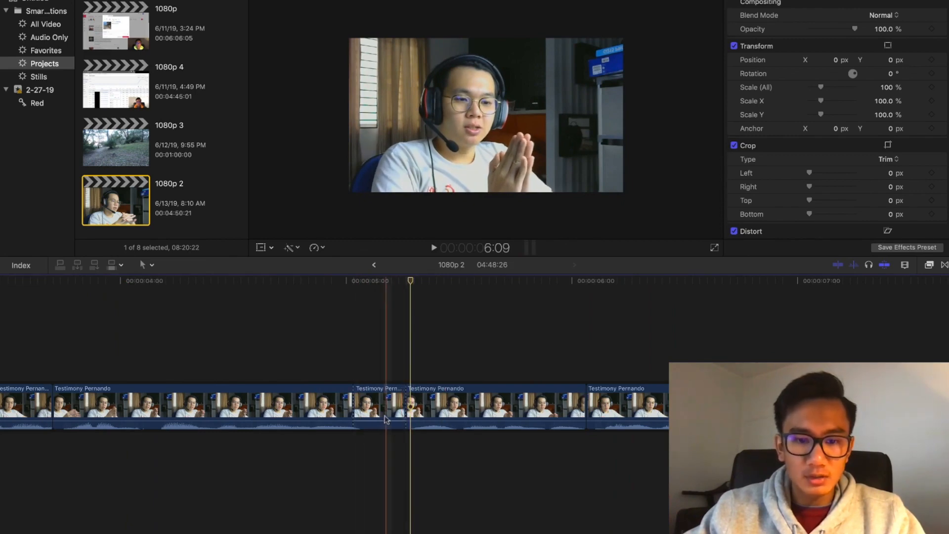
pyautogui.click(382, 416)
pyautogui.press('BackSpace')
# Play on past the 5-second cut, split the clip around the next unwanted stretch and delete that piece
pyautogui.press('super+minus')
pyautogui.click(436, 462)
pyautogui.press('super+b')
pyautogui.press('space')
pyautogui.hscroll(5, 386, 470)
pyautogui.hscroll(-3, 395, 473)
pyautogui.hscroll(8, 559, 491)
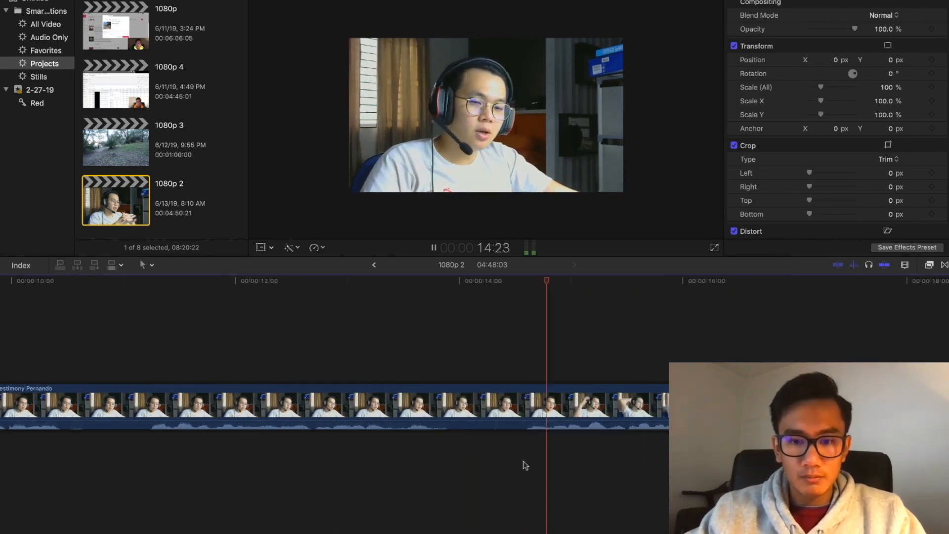
pyautogui.press('super+b')
pyautogui.click(523, 417)
pyautogui.press('BackSpace')
# Continue playback, blade the clip at the following pause and delete the unwanted piece before the cut
pyautogui.press('space')
pyautogui.click(648, 457)
pyautogui.press('super+b')
pyautogui.click(619, 417)
pyautogui.press('BackSpace')
pyautogui.press('space')
# Play further along the timeline, blade the clip at the pause near 24 seconds and delete the cut-off piece
pyautogui.hscroll(8, 485, 482)
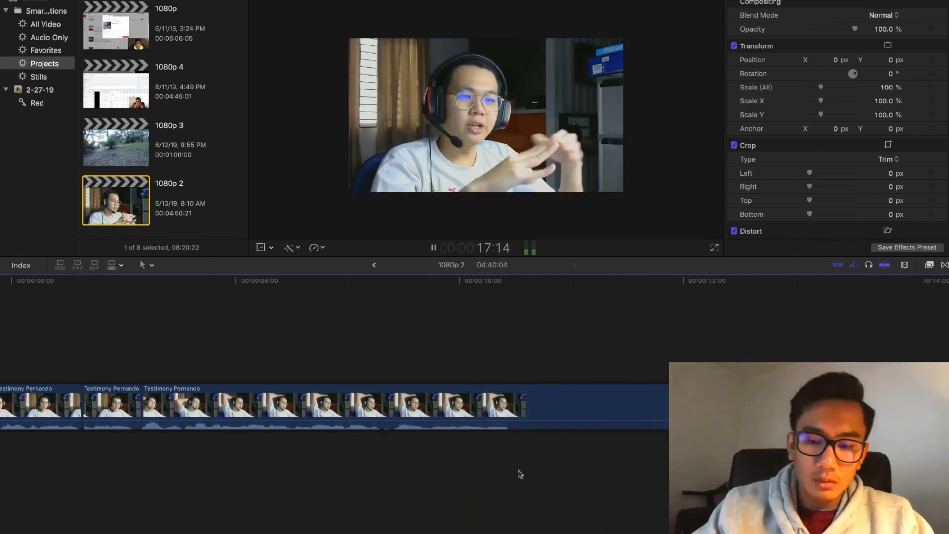
pyautogui.hscroll(15, 420, 470)
pyautogui.press('space')
pyautogui.click(406, 450)
pyautogui.press('super+b')
pyautogui.click(445, 417)
pyautogui.press('BackSpace')
pyautogui.press('space')
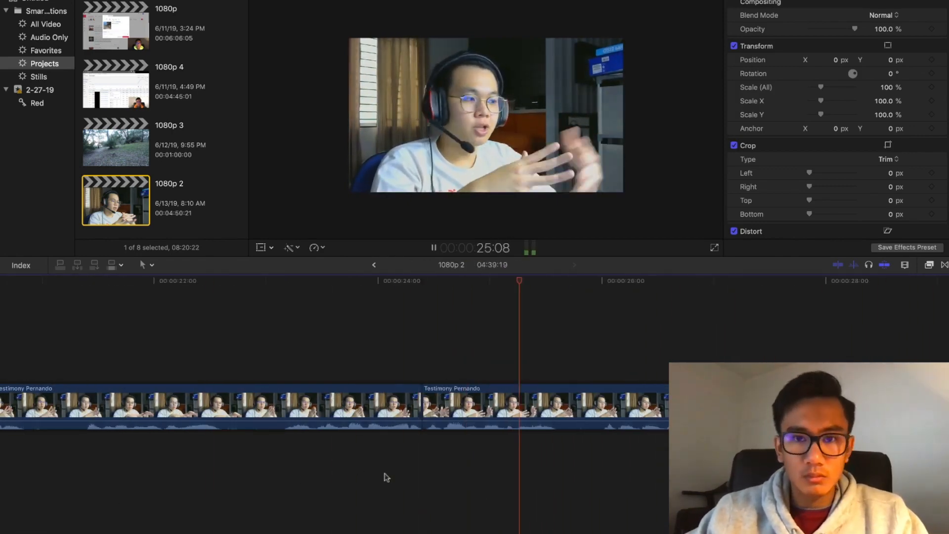
# Go back and blade the clip on both sides of each pause between about 10 and 22 seconds
pyautogui.hscroll(8, 529, 491)
pyautogui.hscroll(8, 536, 487)
pyautogui.press('space')
pyautogui.hscroll(-20, 83, 494)
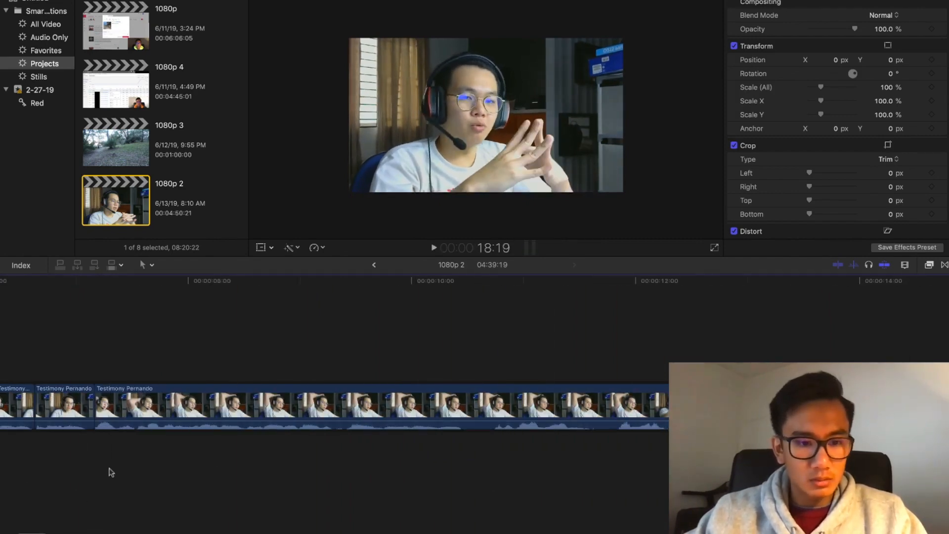
pyautogui.click(109, 472)
pyautogui.press('super+b')
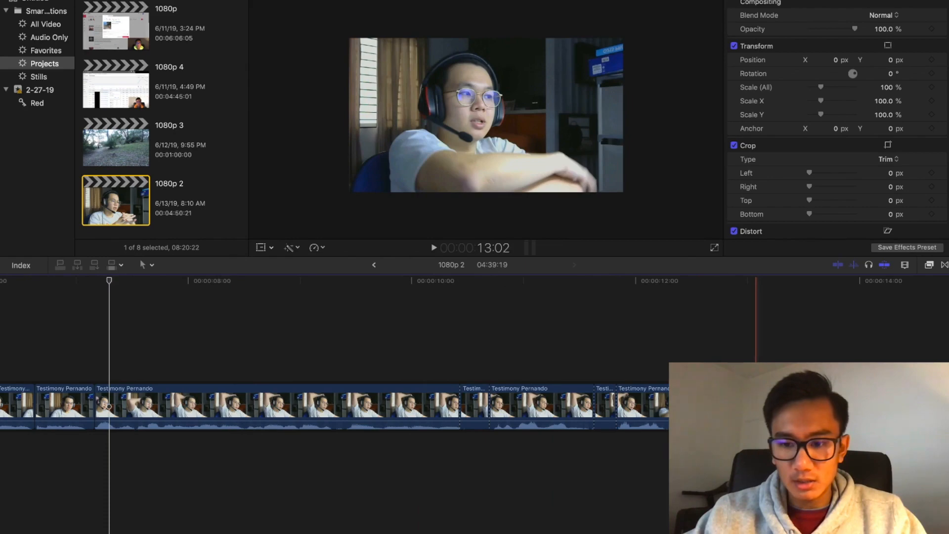
pyautogui.hscroll(7, 649, 454)
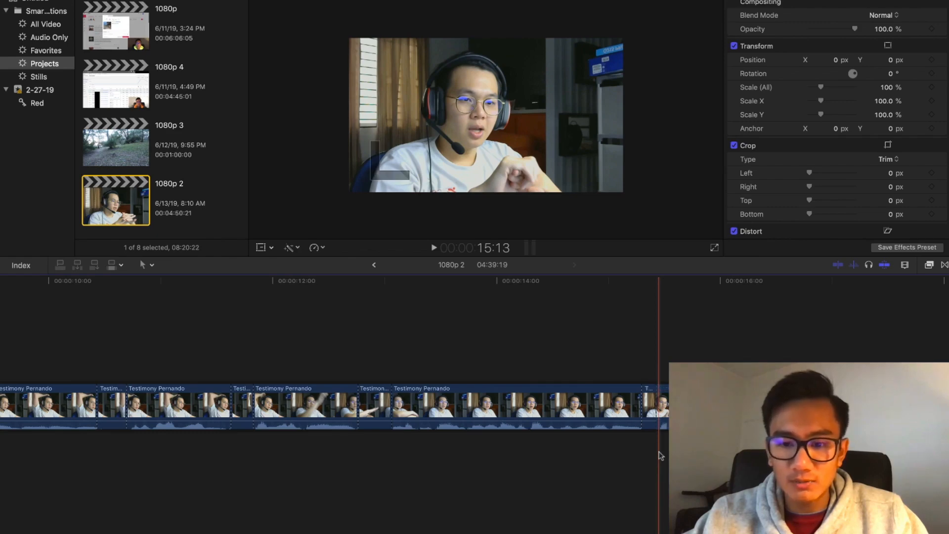
pyautogui.hscroll(10, 660, 455)
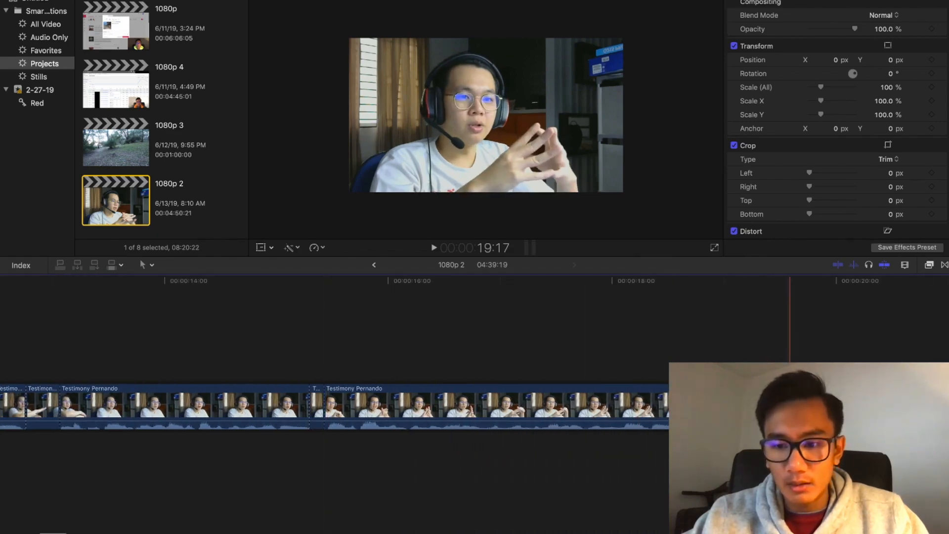
pyautogui.hscroll(5, 831, 321)
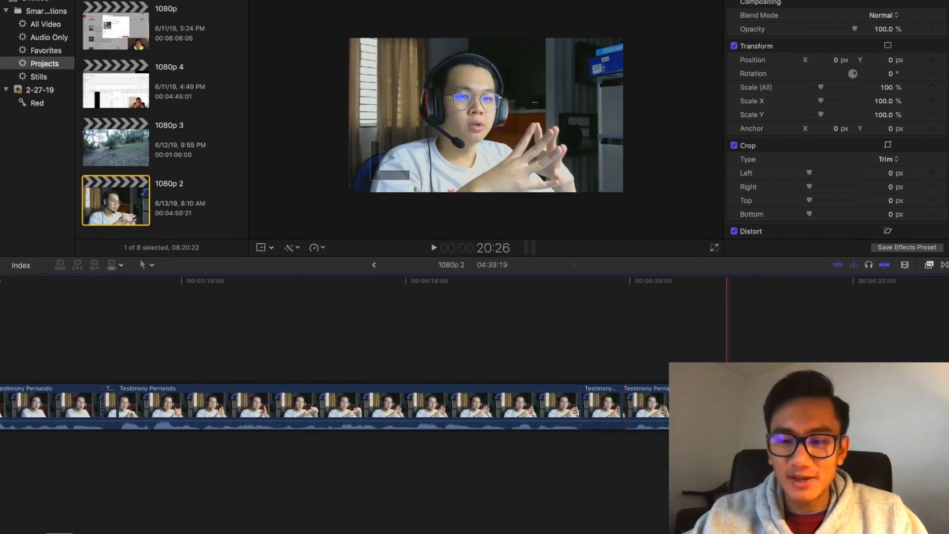
pyautogui.hscroll(3, 784, 322)
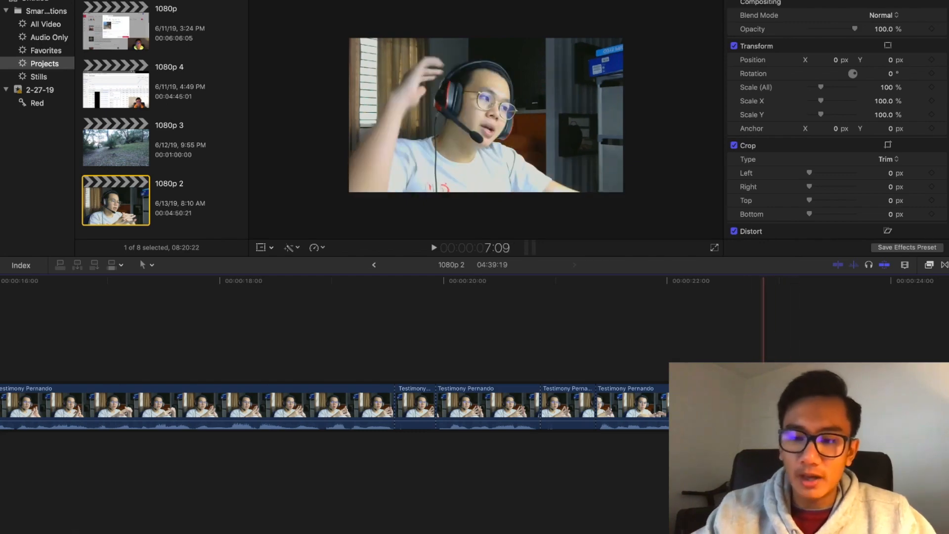
# Delete the two short isolated pause pieces near 19 and 21 seconds
pyautogui.click(561, 404)
pyautogui.press('BackSpace')
pyautogui.click(416, 403)
pyautogui.press('BackSpace')
# Delete the three short isolated pause pieces between about 10 and 13 seconds
pyautogui.hscroll(-4, 413, 401)
pyautogui.hscroll(-8, 413, 403)
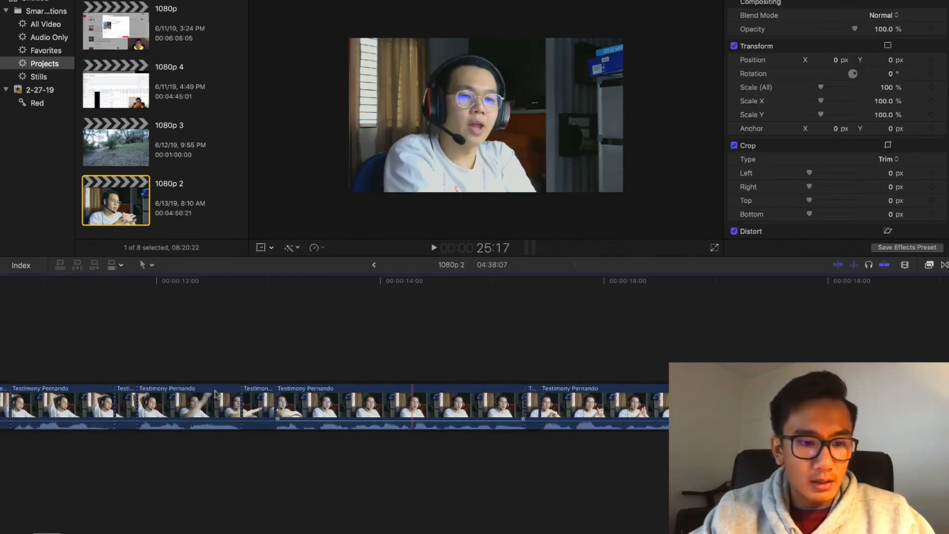
pyautogui.click(249, 403)
pyautogui.press('BackSpace')
pyautogui.click(126, 403)
pyautogui.press('BackSpace')
pyautogui.hscroll(-5, 127, 403)
pyautogui.click(309, 410)
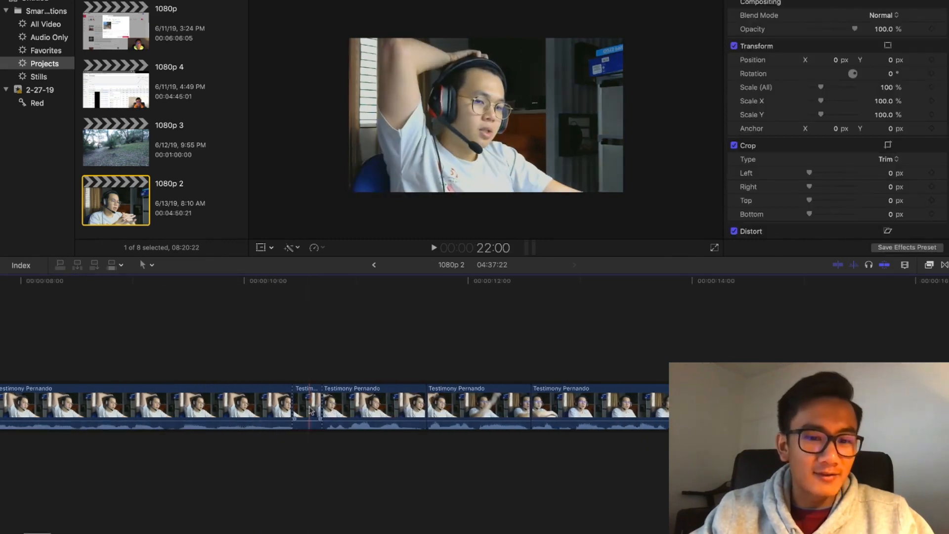
pyautogui.press('BackSpace')
# Play back the edited opening and delete the leftover short pause piece between 14 and 15 seconds
pyautogui.hscroll(-6, 309, 411)
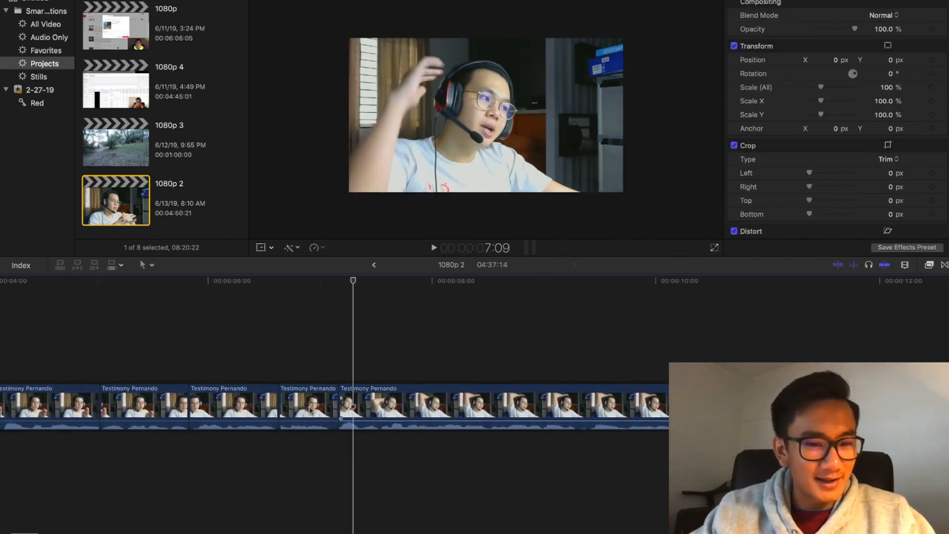
pyautogui.hscroll(-6, 310, 409)
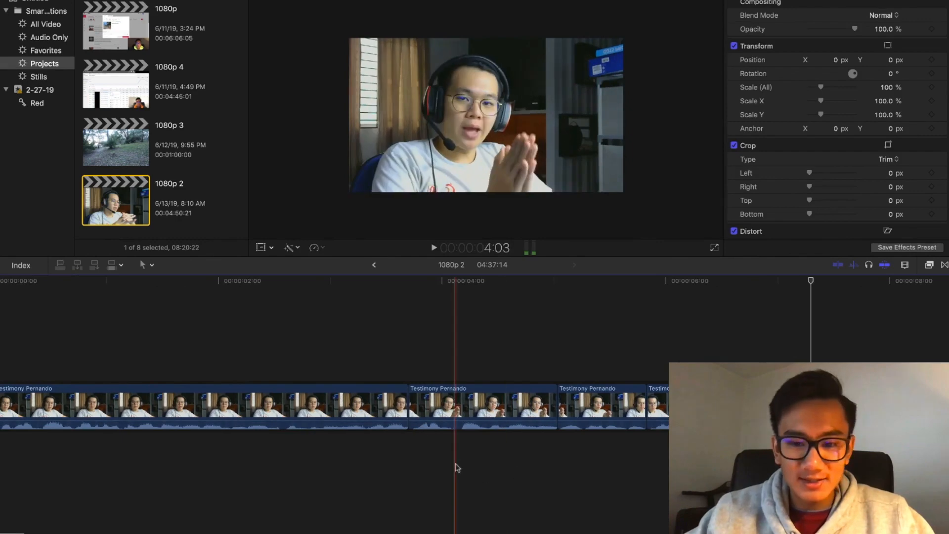
pyautogui.press('space')
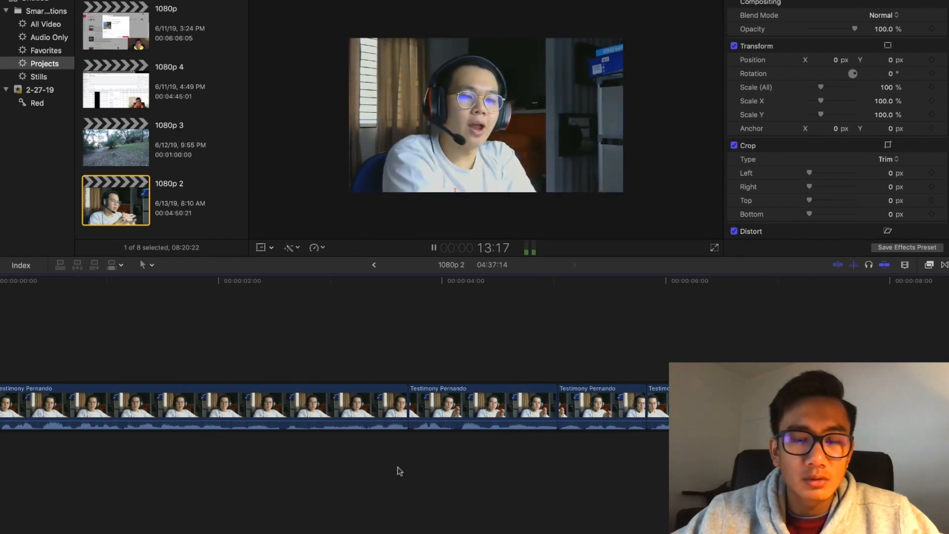
pyautogui.press('space')
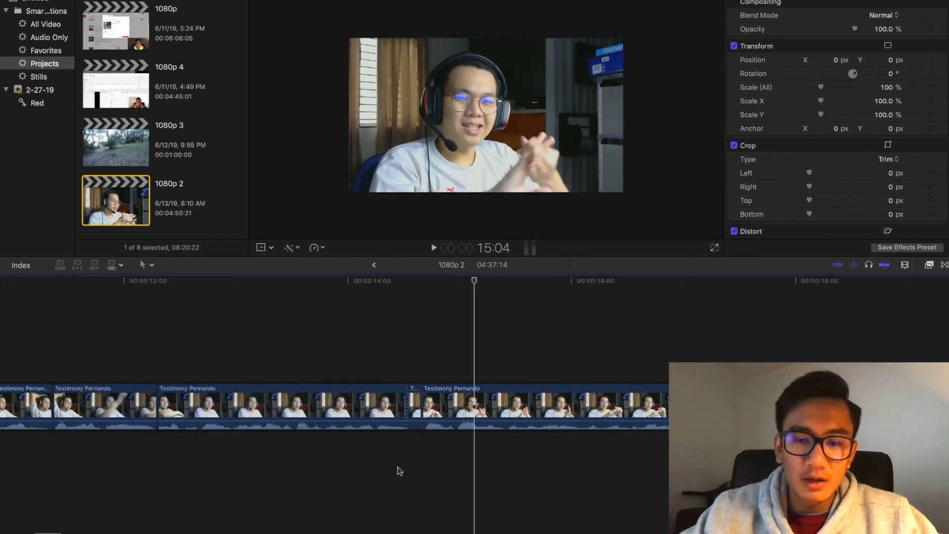
pyautogui.click(410, 420)
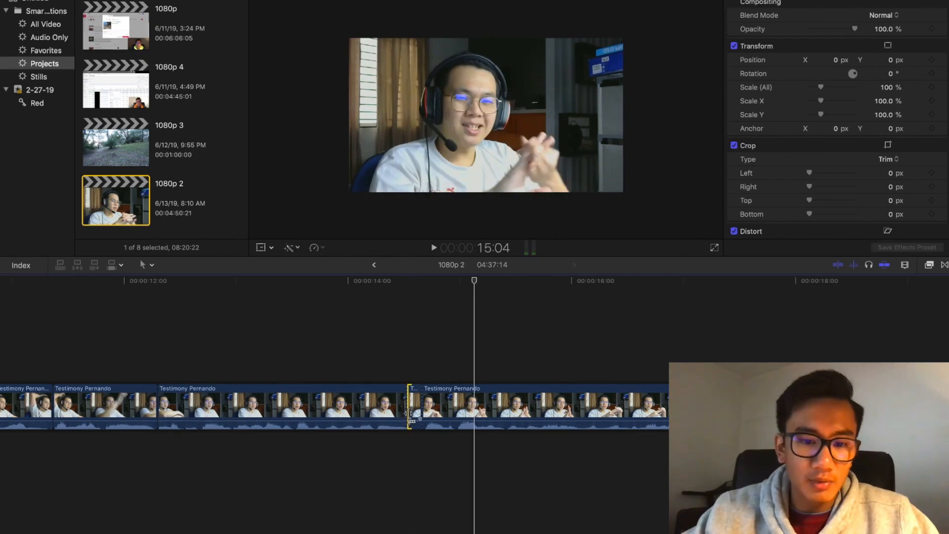
pyautogui.press('Delete')
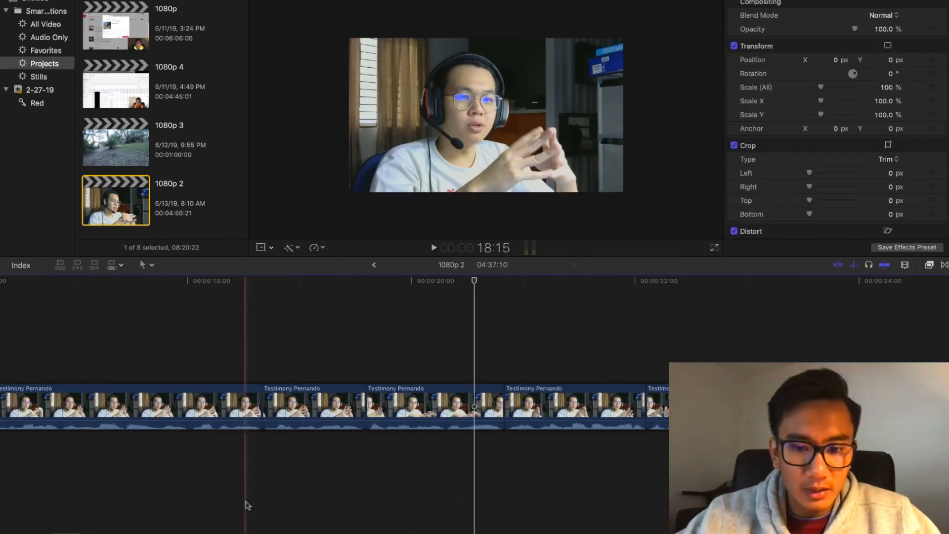
# Blade the testimony clip on both sides of every pause in the footage from about 26 seconds onward
pyautogui.scroll(-6, 247, 506)
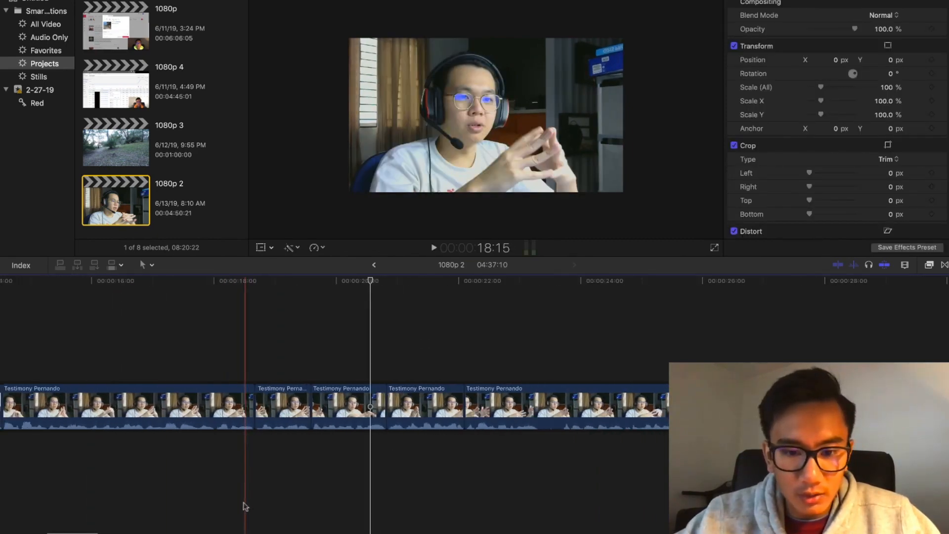
pyautogui.hscroll(5, 246, 506)
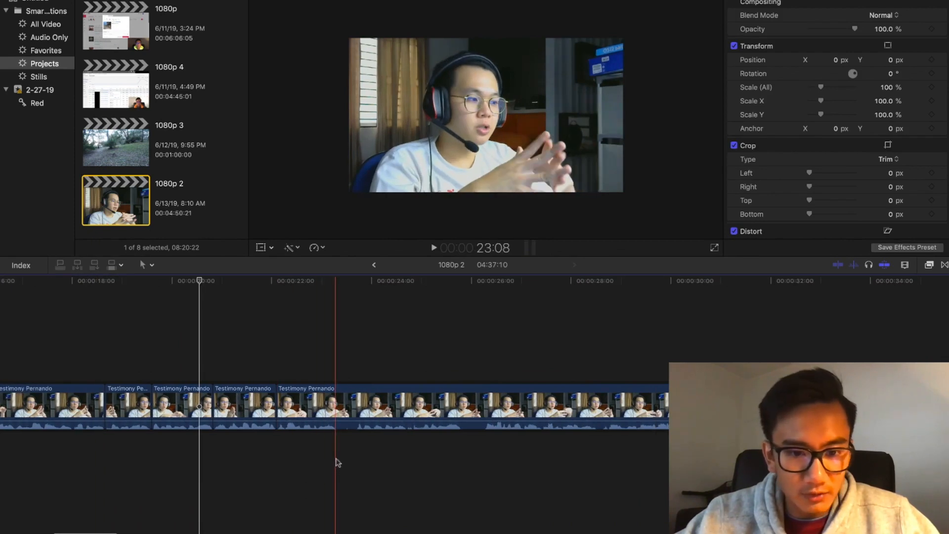
pyautogui.hscroll(8, 788, 440)
pyautogui.press('space')
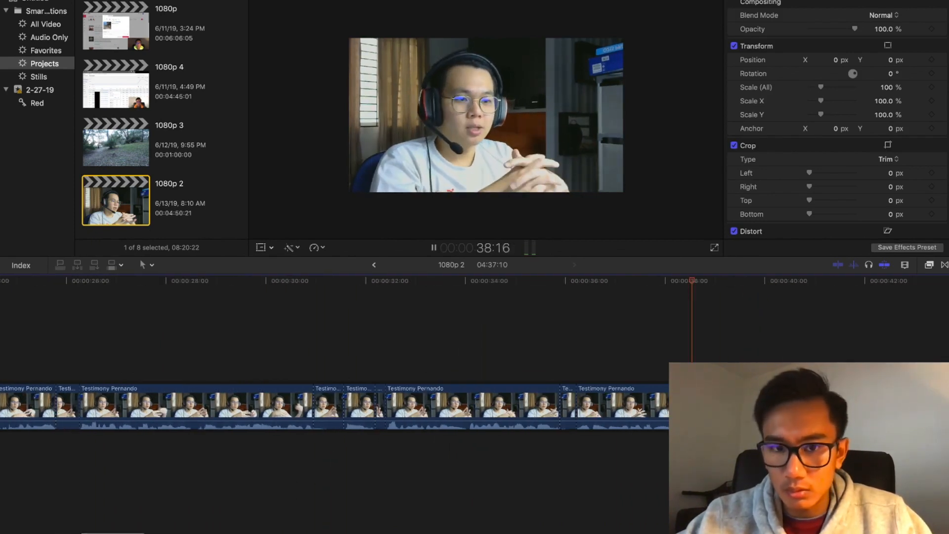
pyautogui.hscroll(10, 681, 281)
pyautogui.hscroll(8, 681, 281)
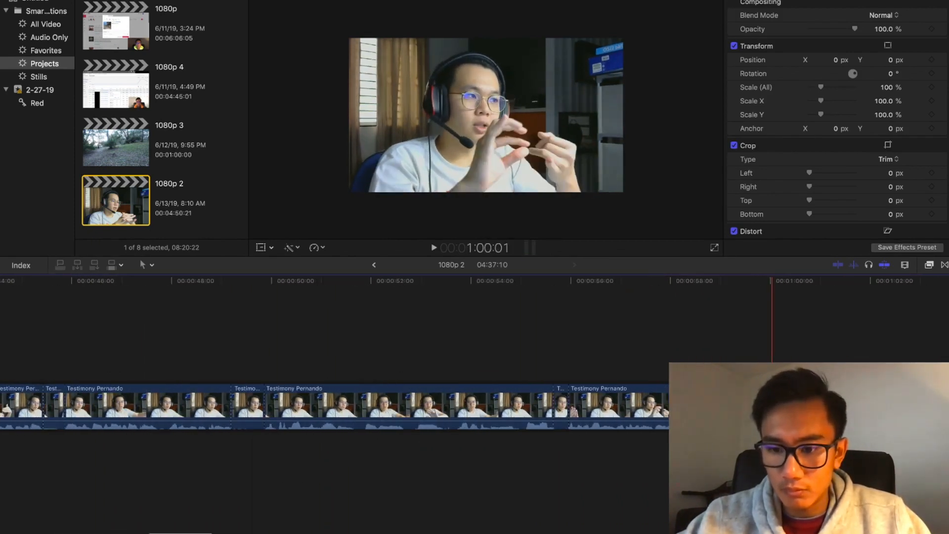
pyautogui.hscroll(6, 783, 321)
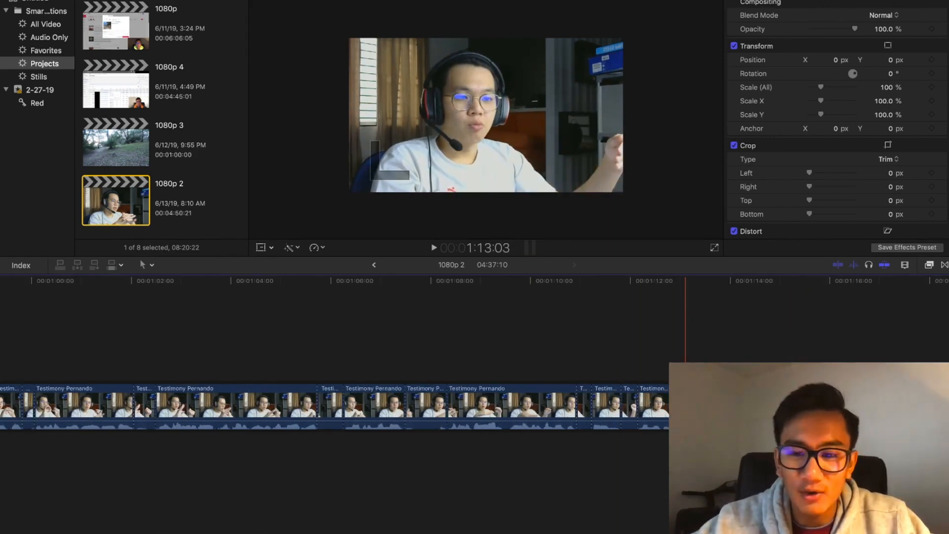
pyautogui.hscroll(3, 335, 356)
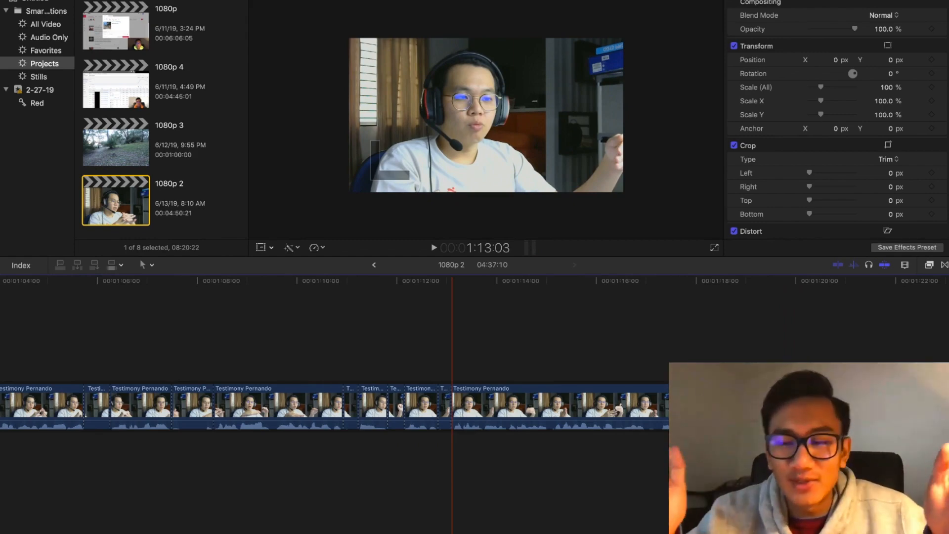
pyautogui.hscroll(20, 335, 405)
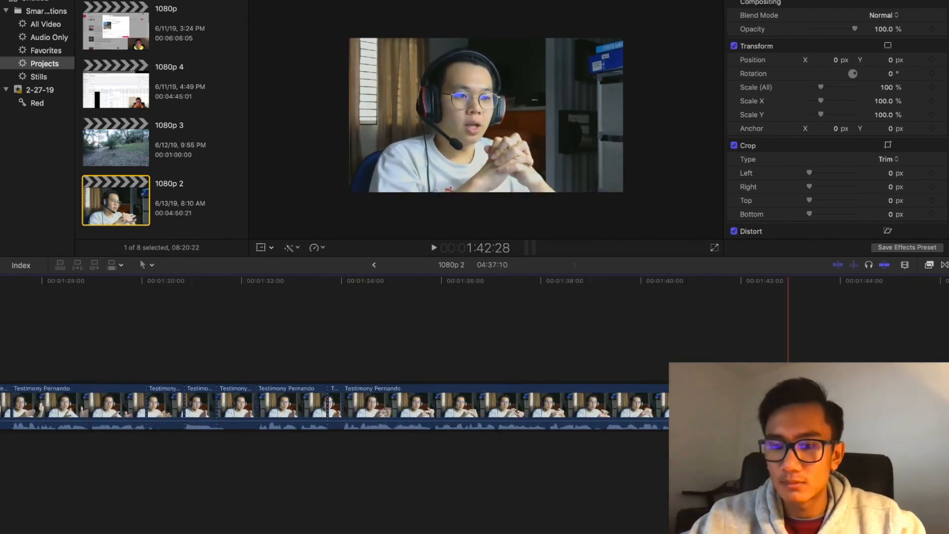
pyautogui.hscroll(20, 335, 405)
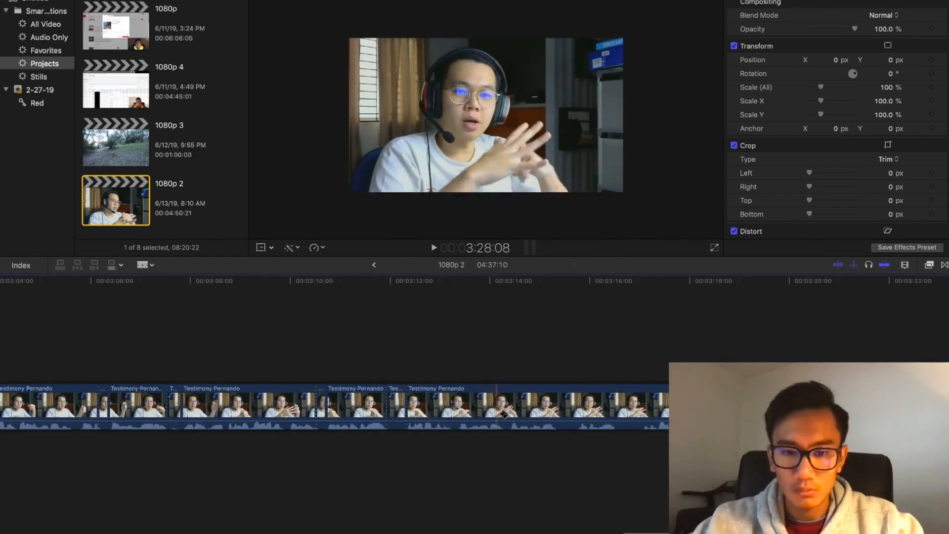
pyautogui.press('b')
# Delete the isolated pause pieces from the rest of the testimony footage, working back to the start of the timeline
pyautogui.hscroll(20, 642, 398)
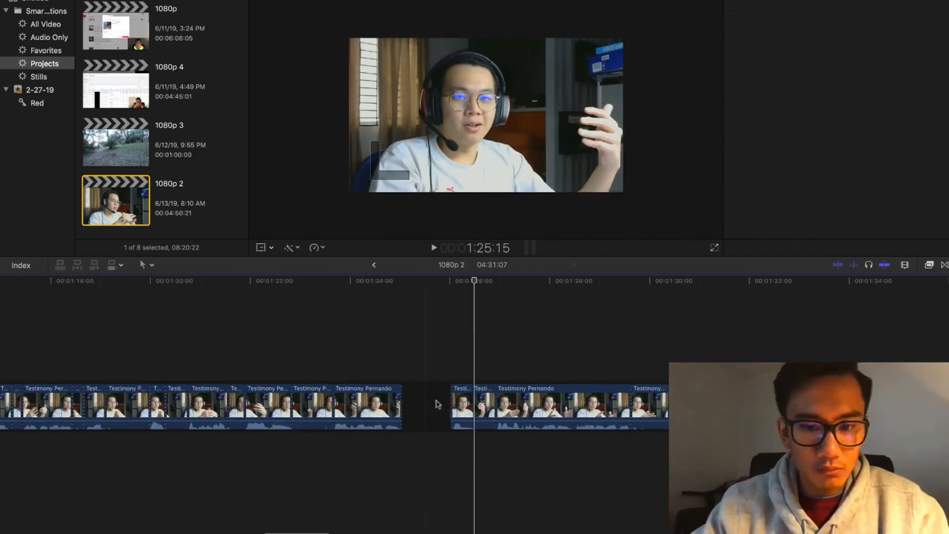
pyautogui.hscroll(20, 335, 405)
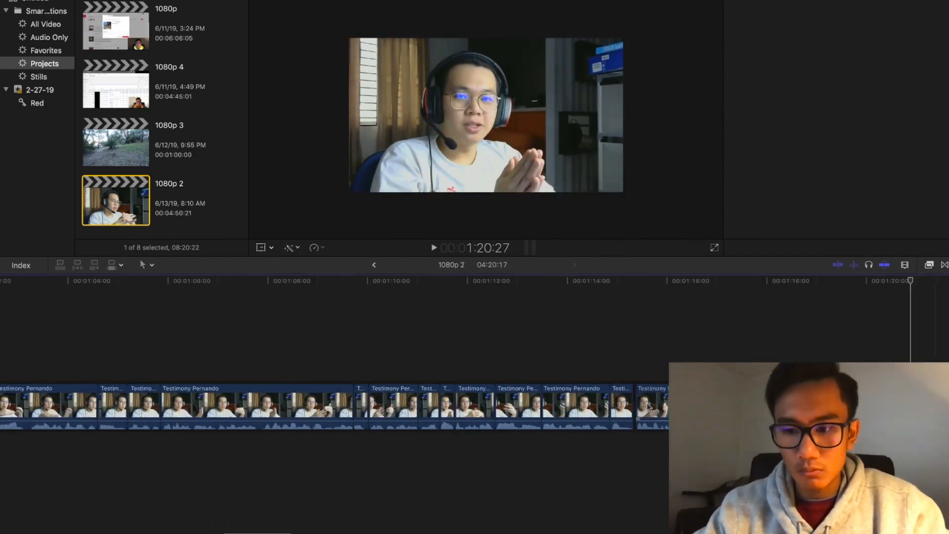
pyautogui.hscroll(20, 335, 405)
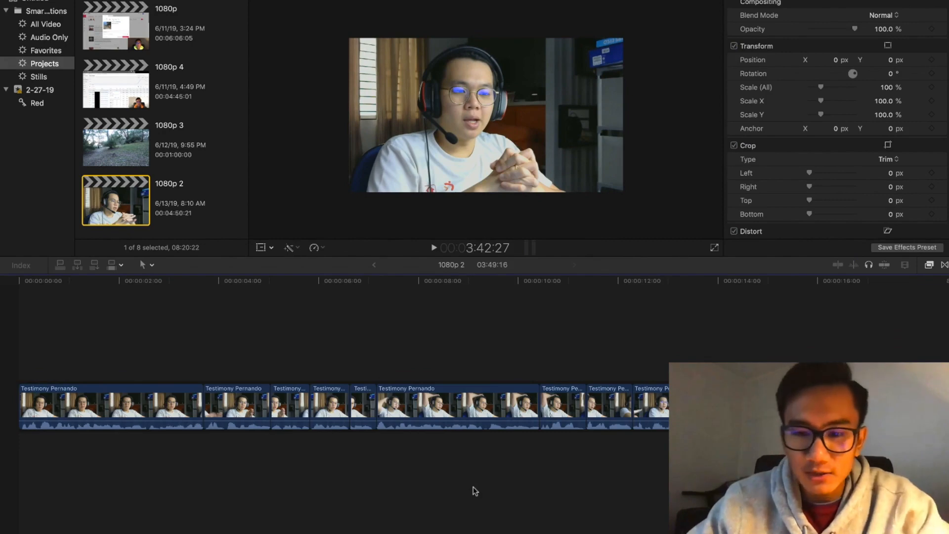
# Play back the edited footage, blade the clip near 55:25 and delete the piece up to the following cut
pyautogui.click(473, 486)
pyautogui.press('space')
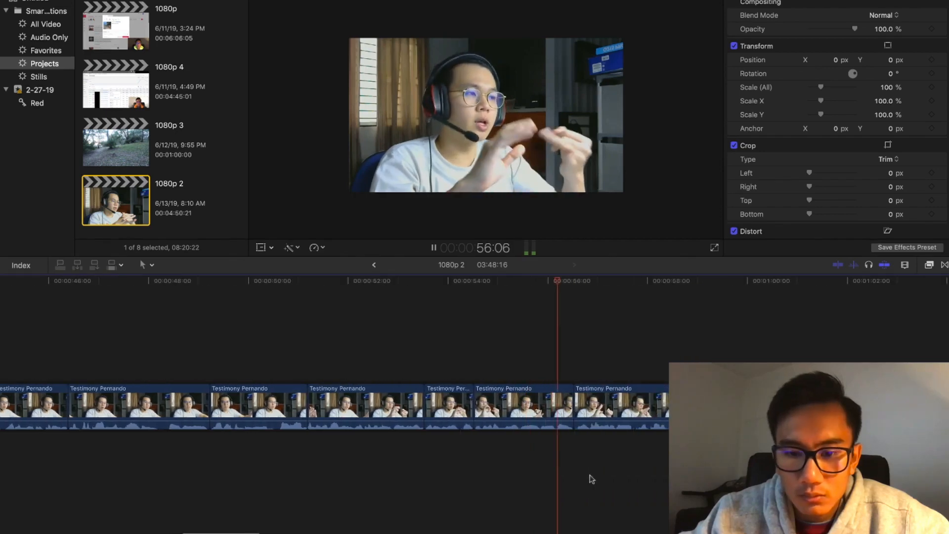
pyautogui.press('space')
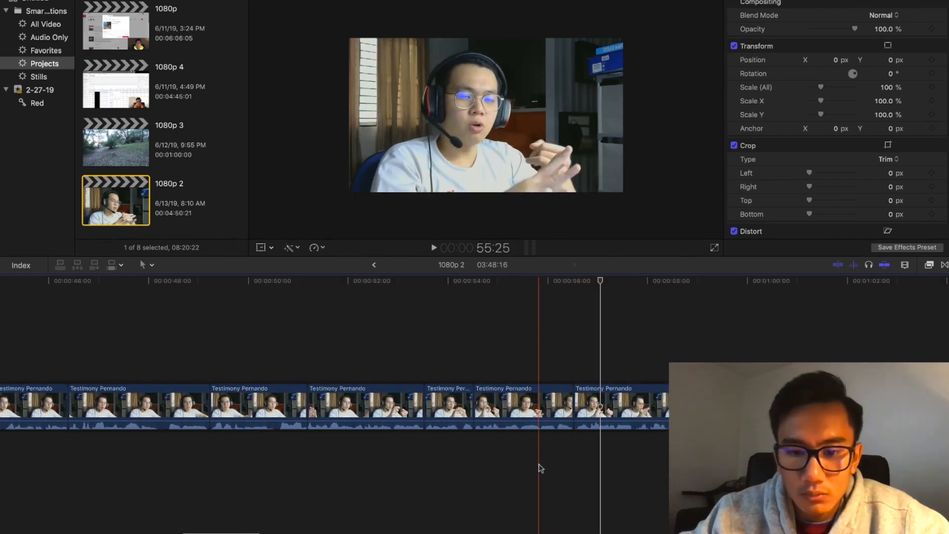
pyautogui.press('super+b')
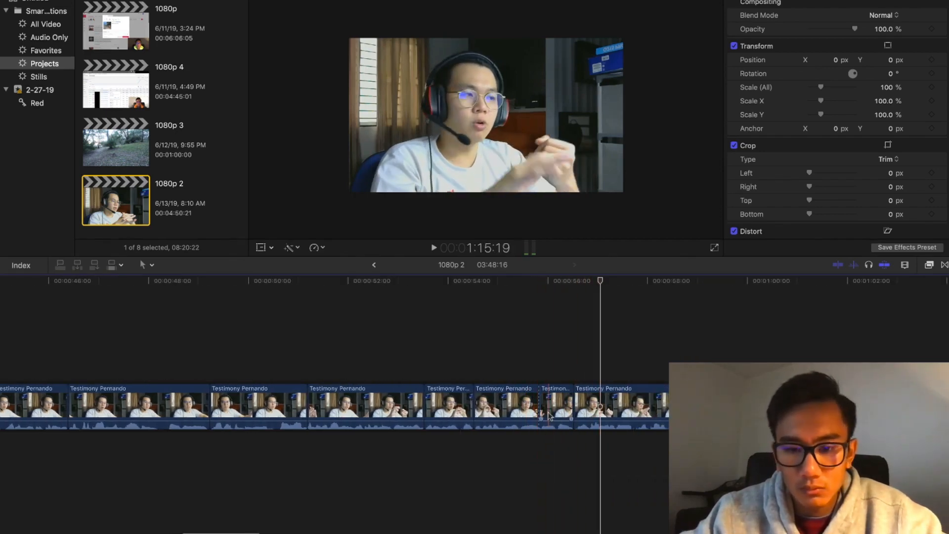
pyautogui.click(550, 416)
pyautogui.press('Delete')
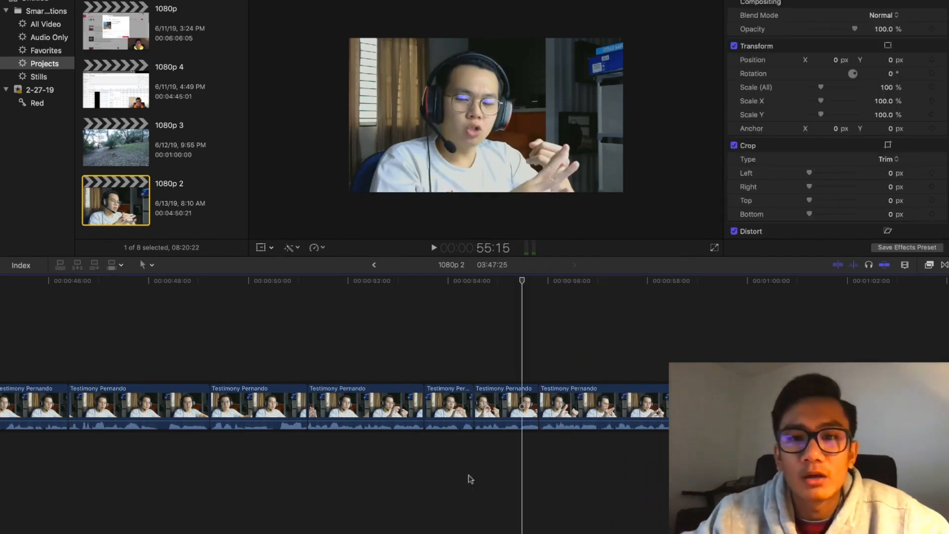
# Play back the footage up to about 1:43 and delete the two adjacent clips between about 1:38 and 1:42
pyautogui.press('space')
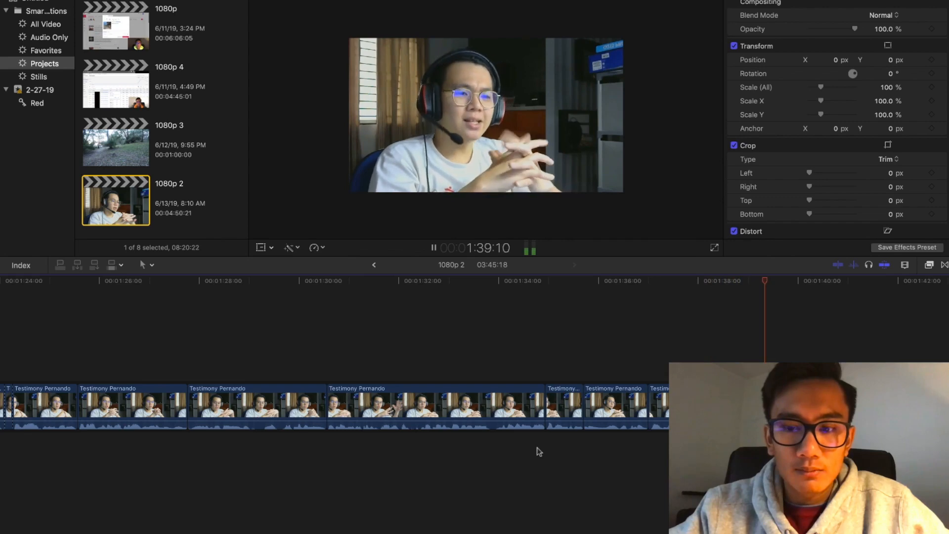
pyautogui.click(546, 469)
pyautogui.click(498, 473)
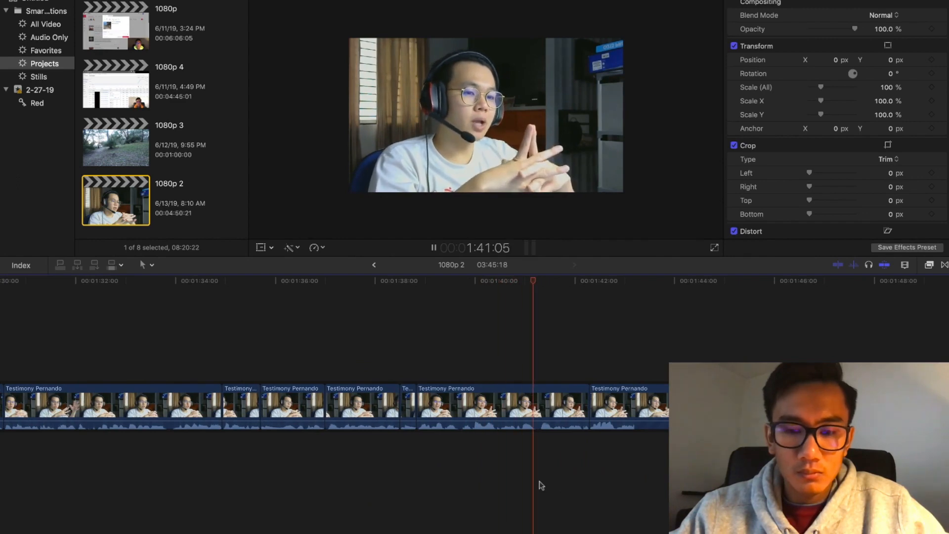
pyautogui.press('space')
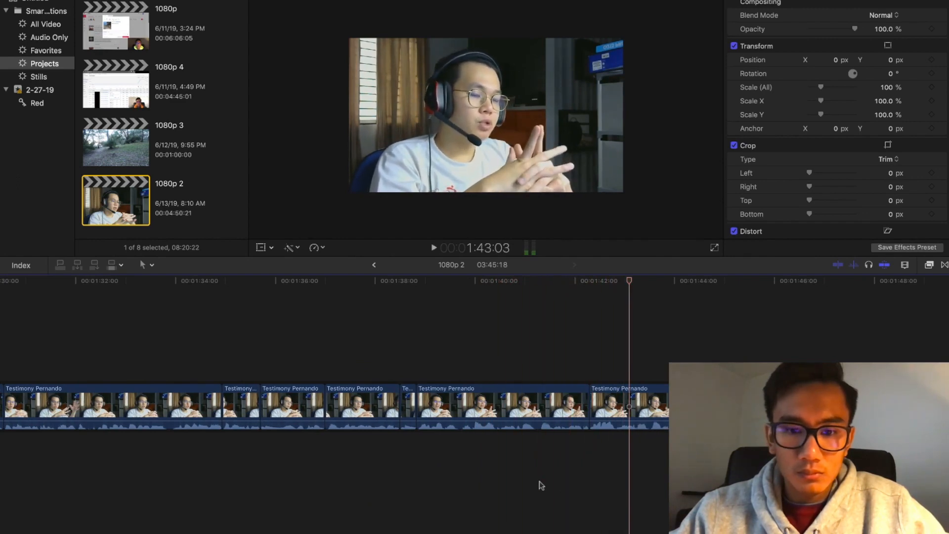
pyautogui.moveTo(521, 471); pyautogui.dragTo(406, 399)
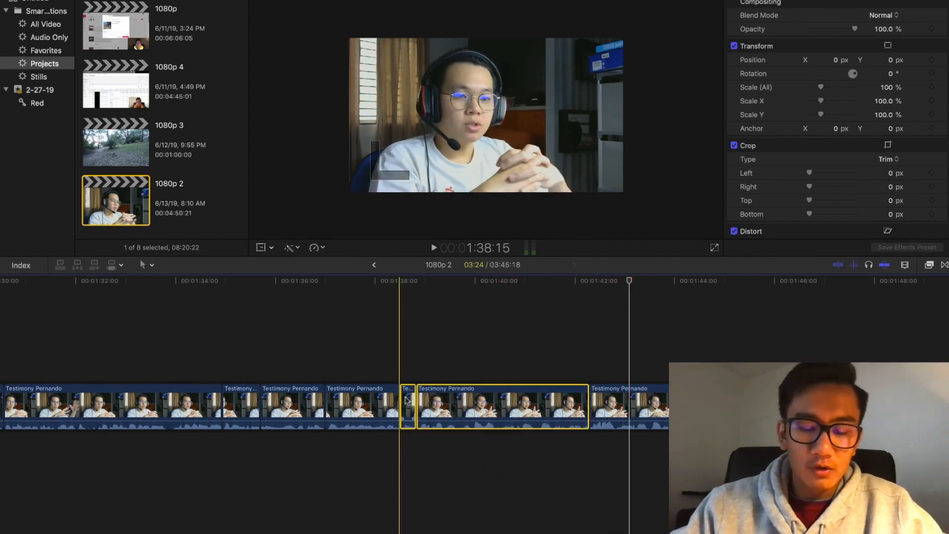
pyautogui.press('Delete')
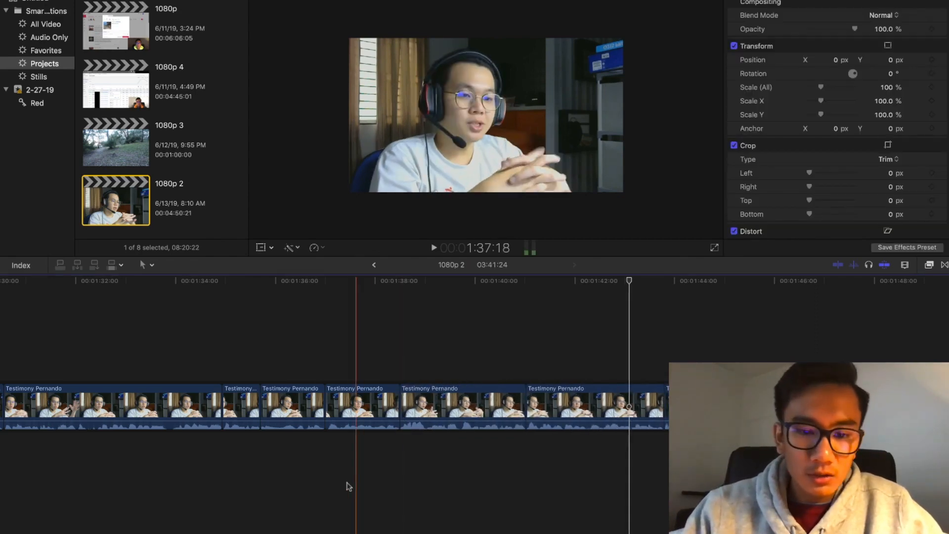
# Play back the footage from about 1:37 onward and cut out the leftover piece near 1:57
pyautogui.press('space')
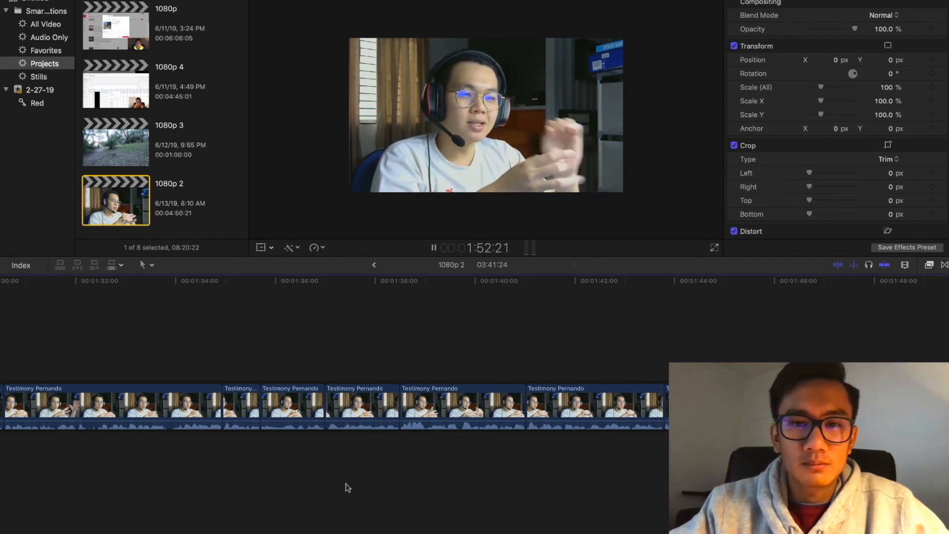
pyautogui.press('space')
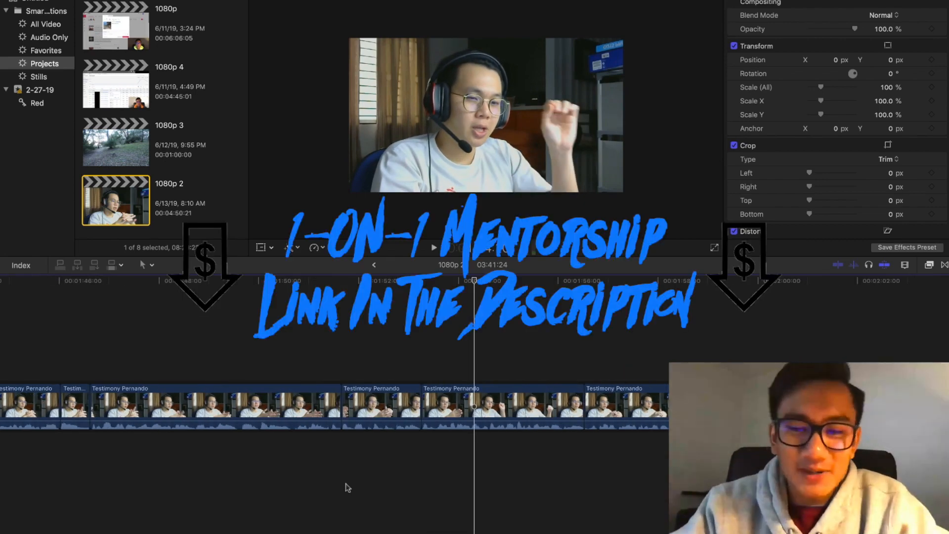
pyautogui.press('space')
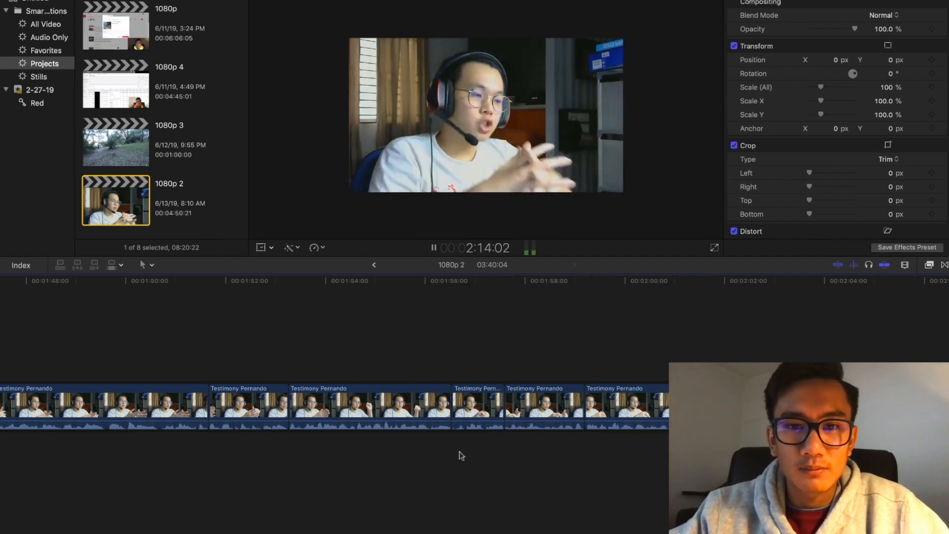
pyautogui.hscroll(10, 459, 455)
pyautogui.click(279, 474)
pyautogui.click(272, 468)
pyautogui.press('BackSpace')
pyautogui.press('super+z')
pyautogui.hscroll(10, 379, 472)
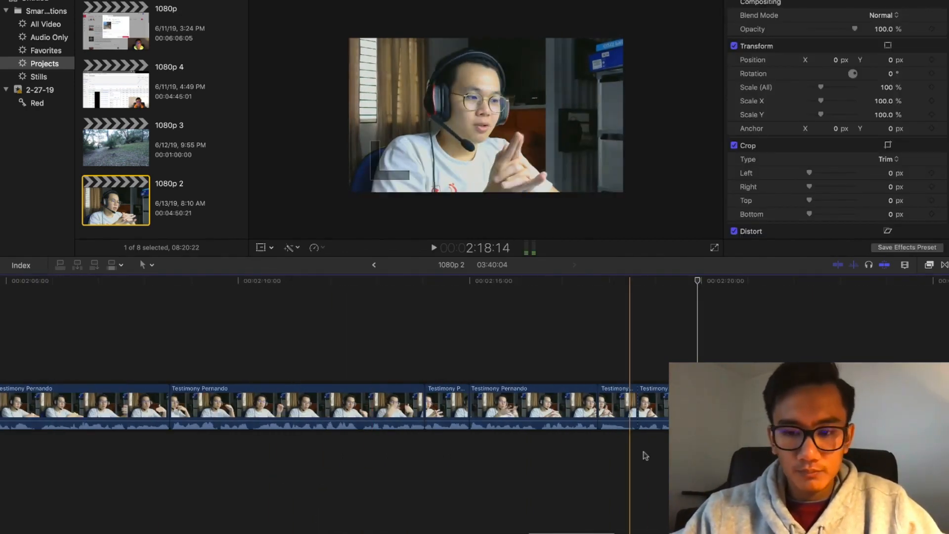
# Play back the footage around 2:20 and delete the two adjacent clips between about 2:21 and 2:26
pyautogui.press('space')
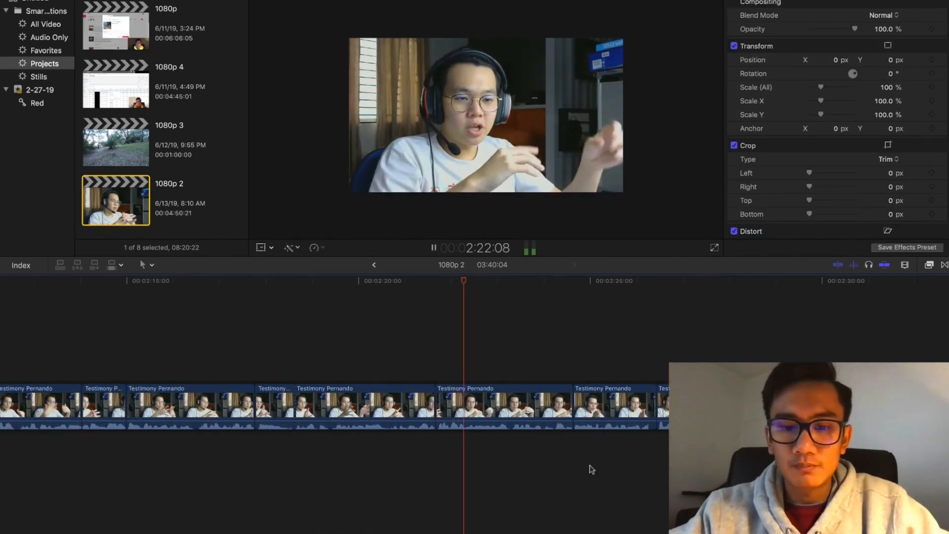
pyautogui.click(384, 491)
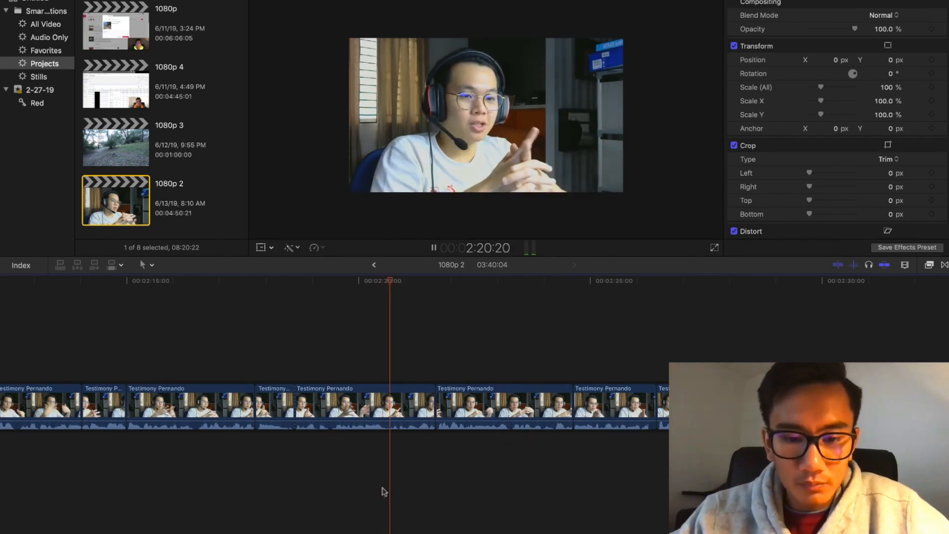
pyautogui.hscroll(5, 384, 492)
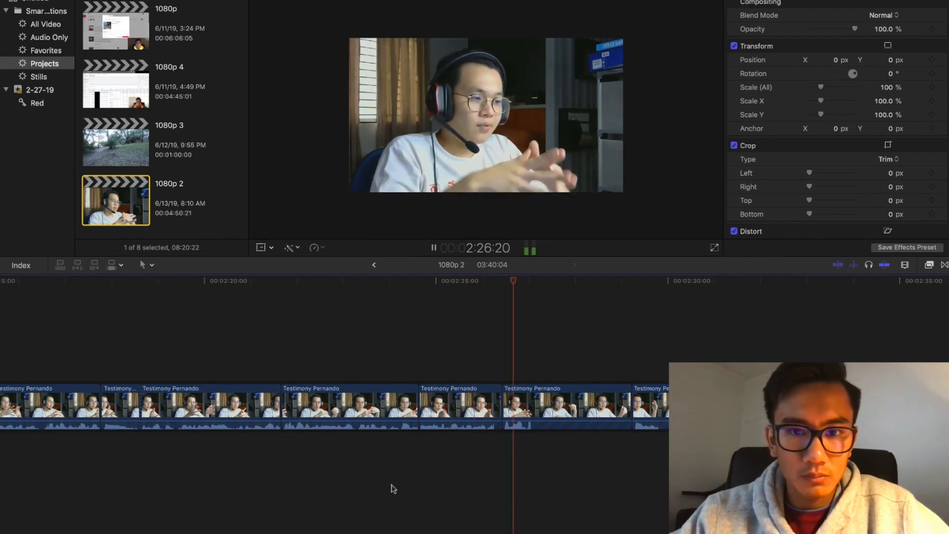
pyautogui.press('space')
pyautogui.moveTo(438, 458); pyautogui.dragTo(363, 374)
pyautogui.press('BackSpace')
# Play back the footage from about 2:26 to 3:13, deleting the unwanted pieces along the way
pyautogui.press('space')
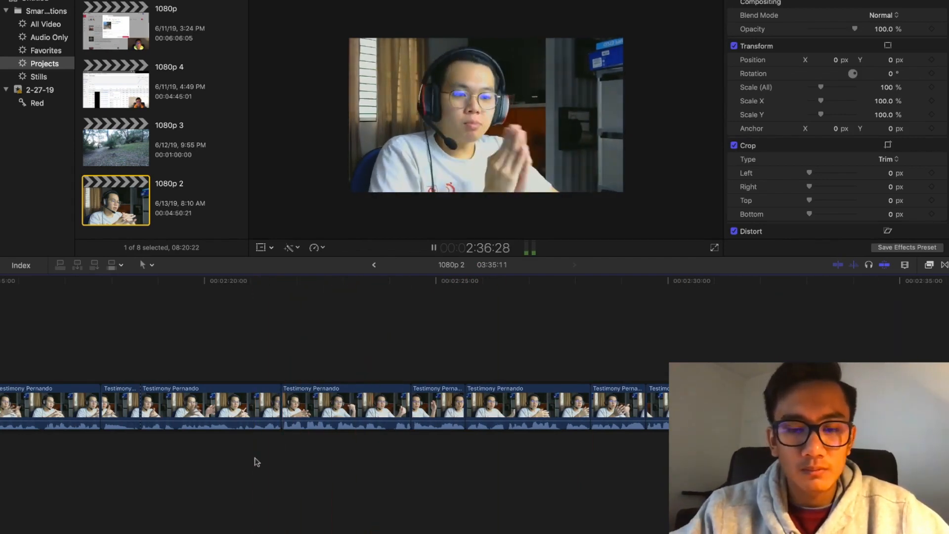
pyautogui.press('space')
pyautogui.press('BackSpace')
pyautogui.press('space')
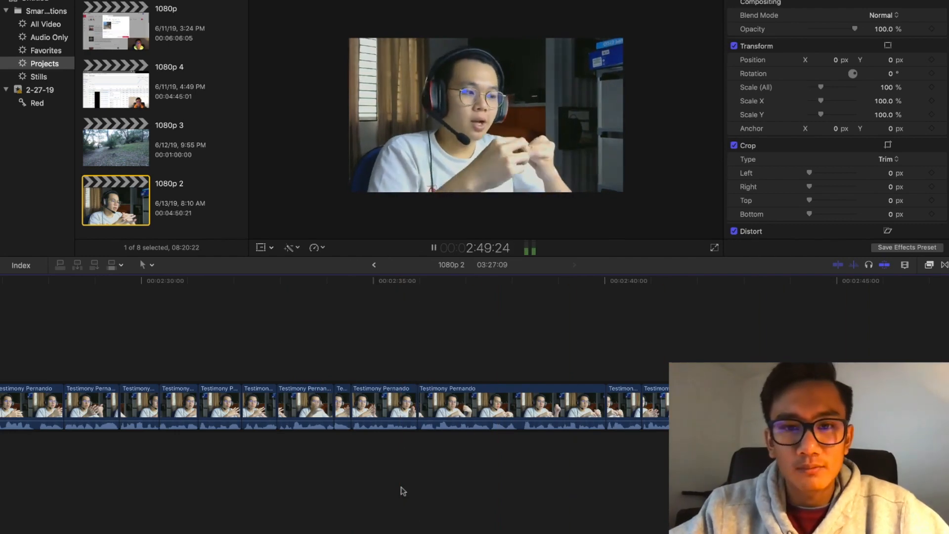
pyautogui.press('space')
pyautogui.press('BackSpace')
pyautogui.press('space')
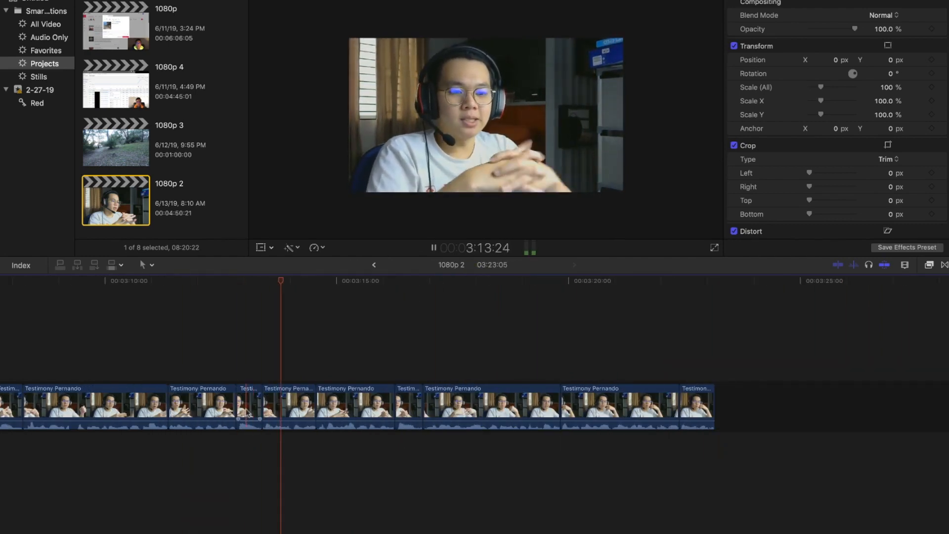
# Delete the short leftover pieces near 3:13 and 3:16 and play back the ending from about 3:09
pyautogui.click(247, 407)
pyautogui.press('BackSpace')
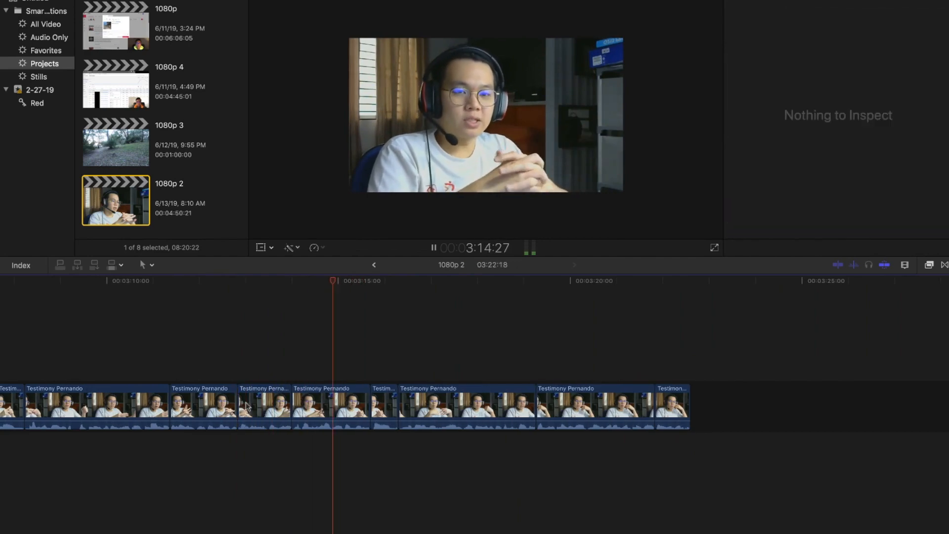
pyautogui.click(382, 409)
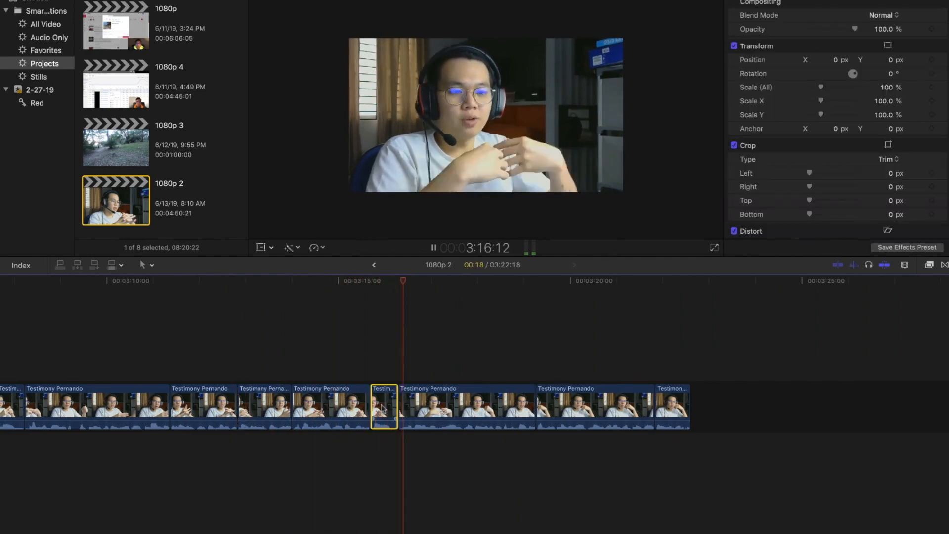
pyautogui.press('BackSpace')
pyautogui.click(102, 523)
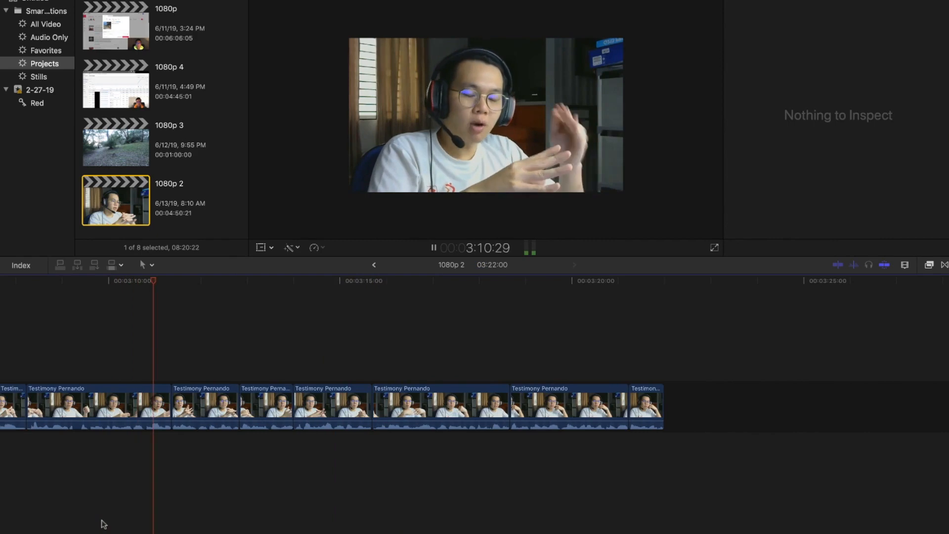
pyautogui.press('space')
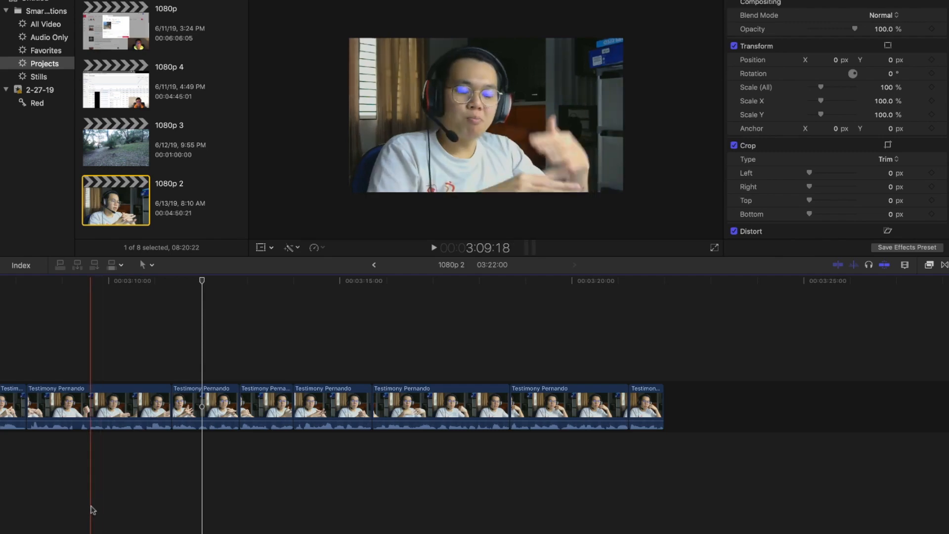
pyautogui.press('space')
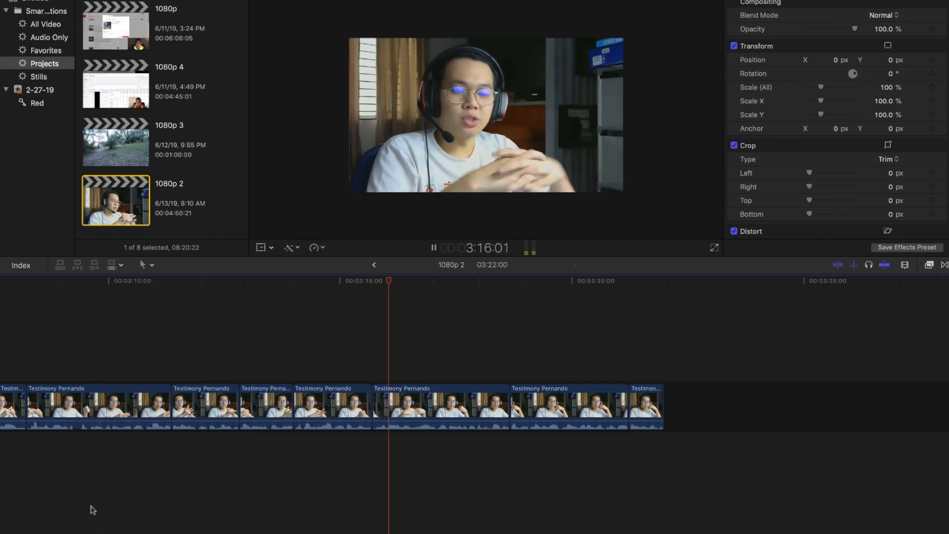
# Add a Fade To Color dissolve transition at the start of the first testimony clip and play it back
pyautogui.hscroll(-20, 639, 466)
pyautogui.hscroll(-20, 642, 466)
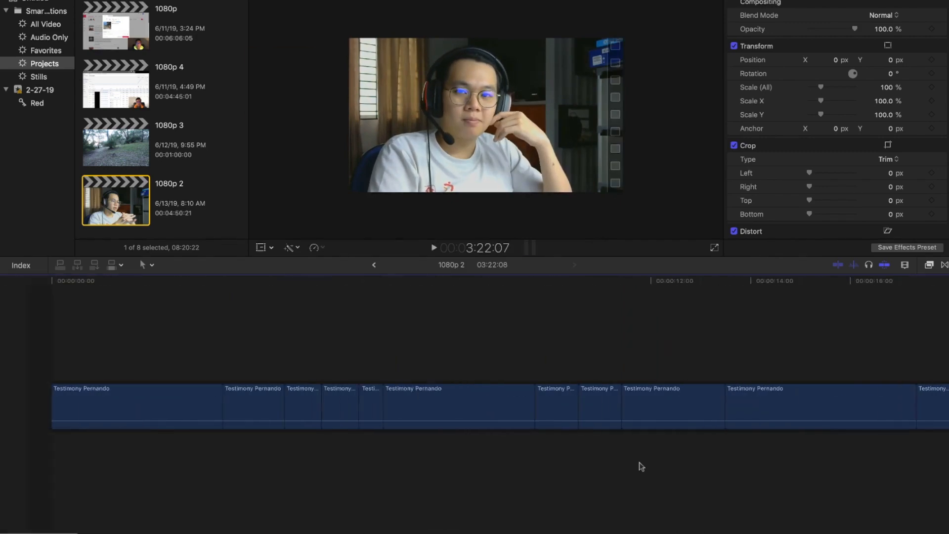
pyautogui.press('Home')
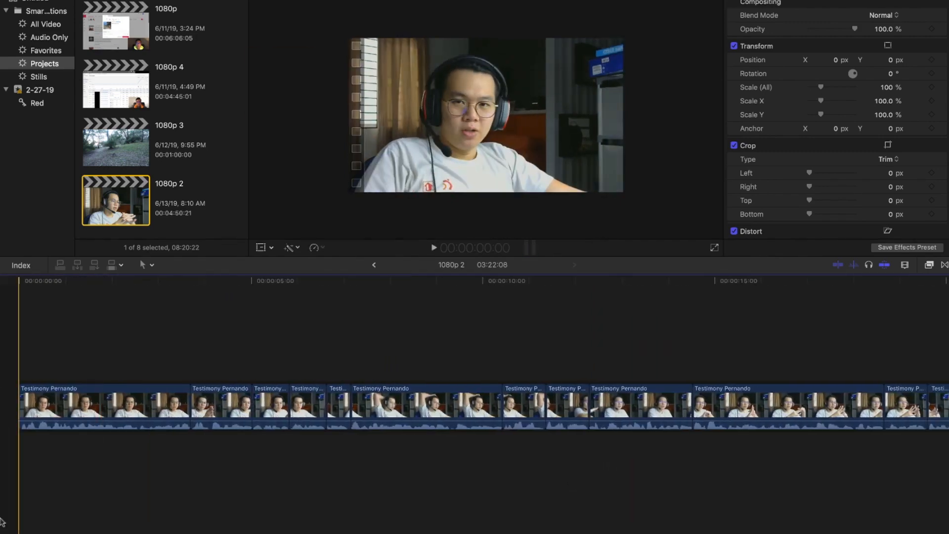
pyautogui.press('ctrl+super+5')
pyautogui.moveTo(852, 368); pyautogui.dragTo(24, 403)
pyautogui.click(9, 477)
pyautogui.press('space')
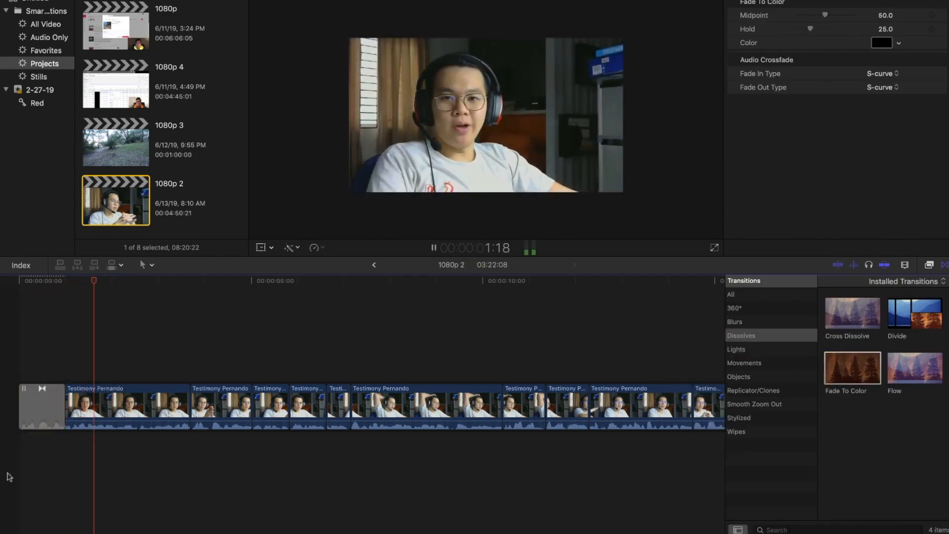
# Replay the opening Fade To Color transition and lengthen it to about 1 second 26 frames
pyautogui.press('Home')
pyautogui.press('space')
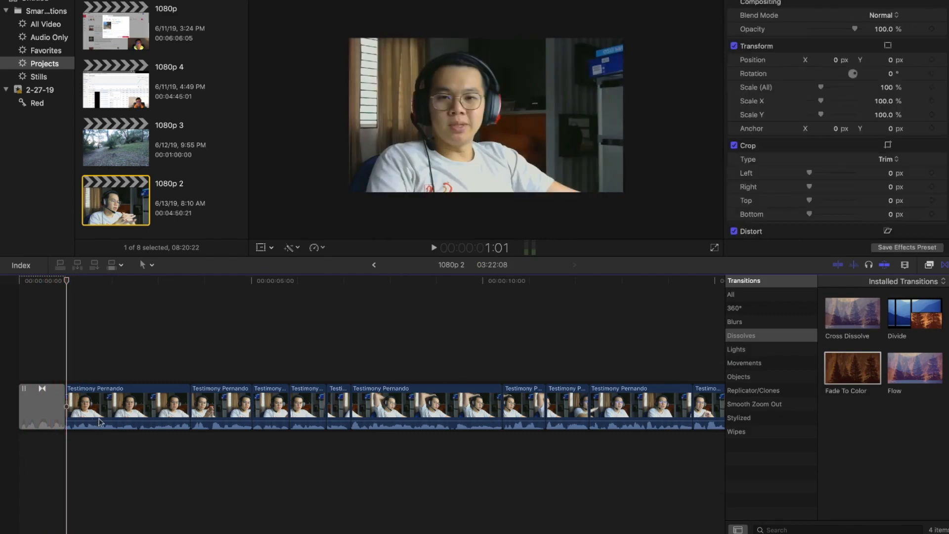
pyautogui.moveTo(19, 411); pyautogui.dragTo(6, 411)
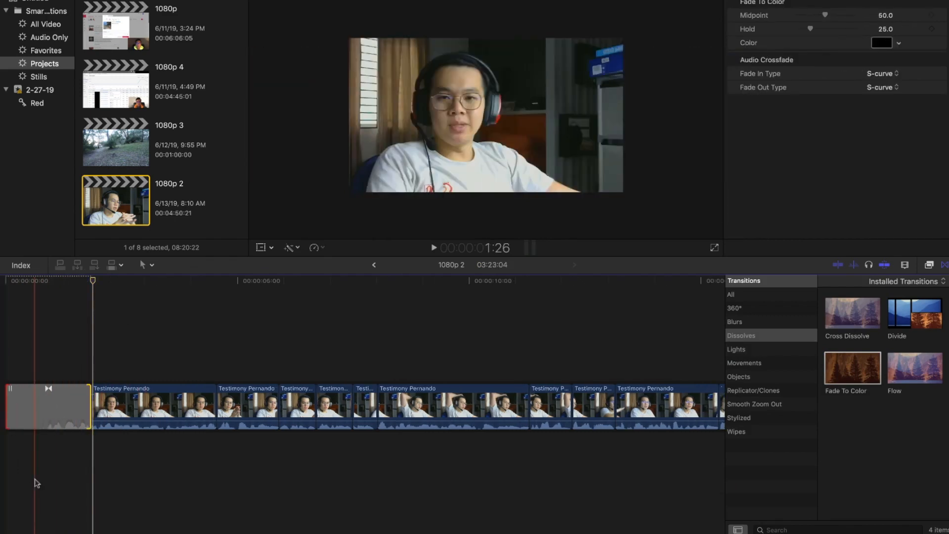
pyautogui.press('Home')
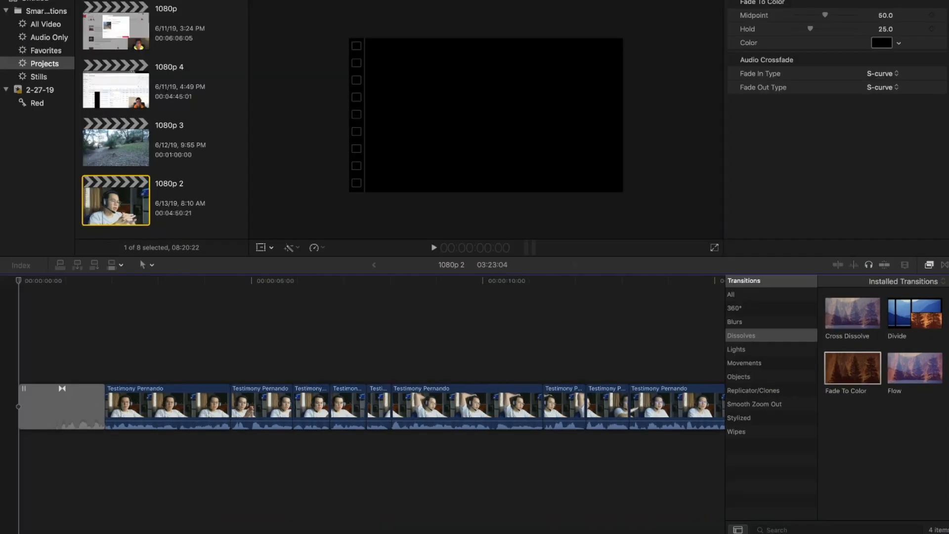
# Listen to the music track "Fearless Motivation - Revival" in a preview window placed over the viewer
pyautogui.moveTo(736, 135); pyautogui.dragTo(542, 120)
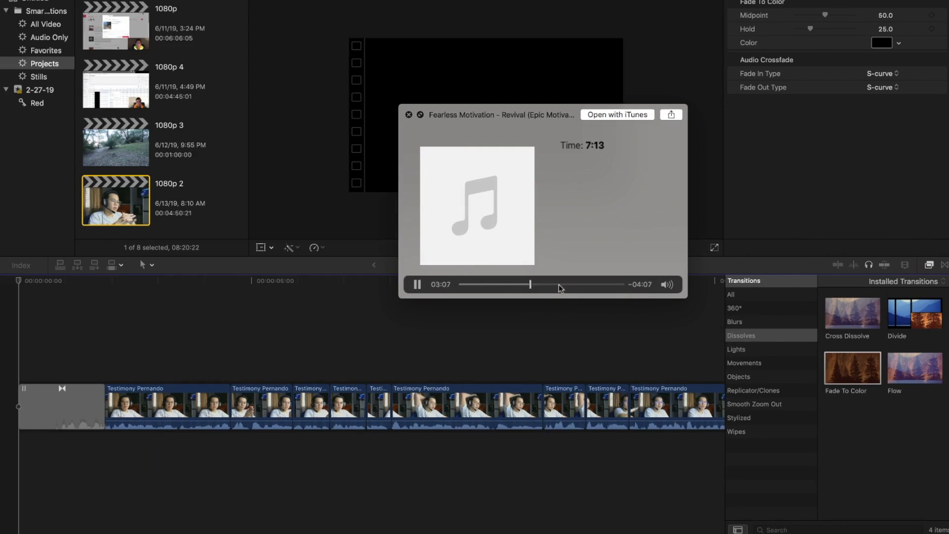
pyautogui.moveTo(543, 134); pyautogui.dragTo(385, 51)
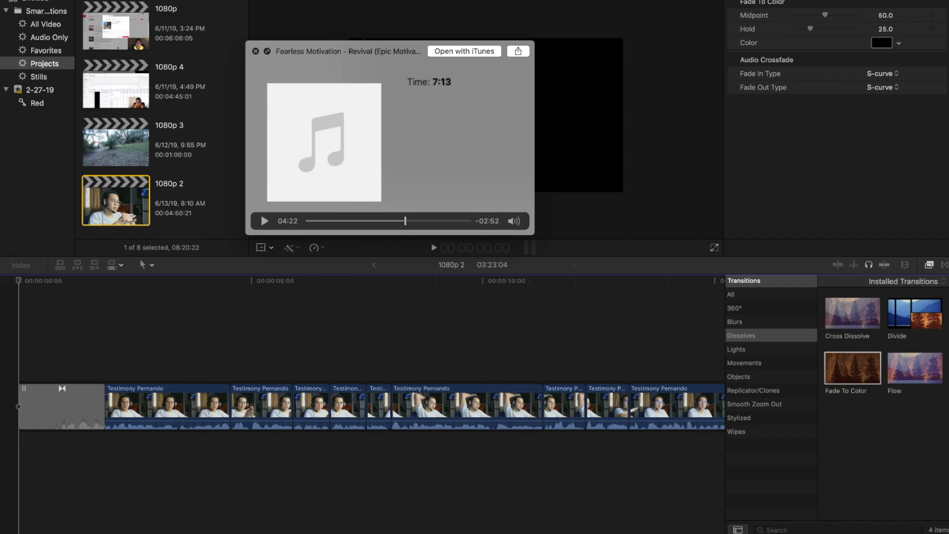
# Listen to the music track "Gothic Storm - Look To The Stars" in a preview window
pyautogui.press('space')
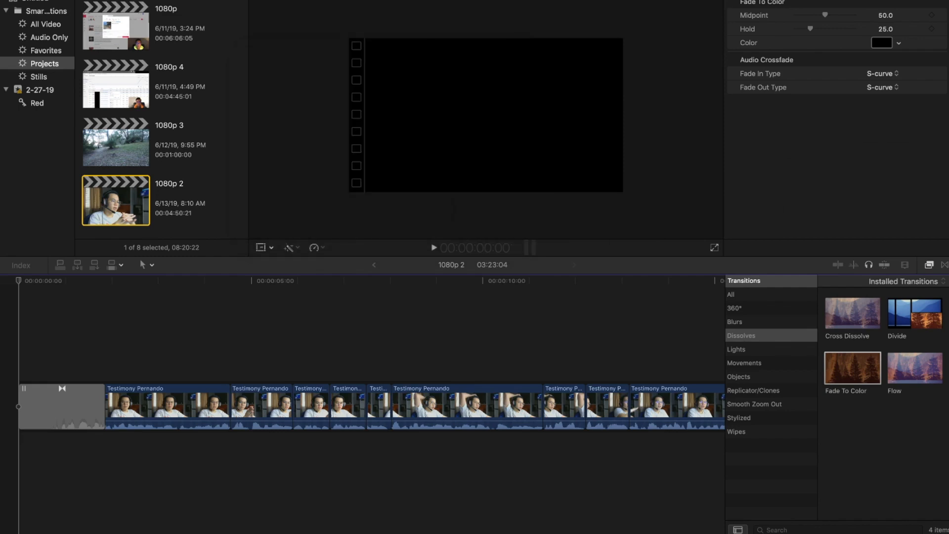
pyautogui.press('space')
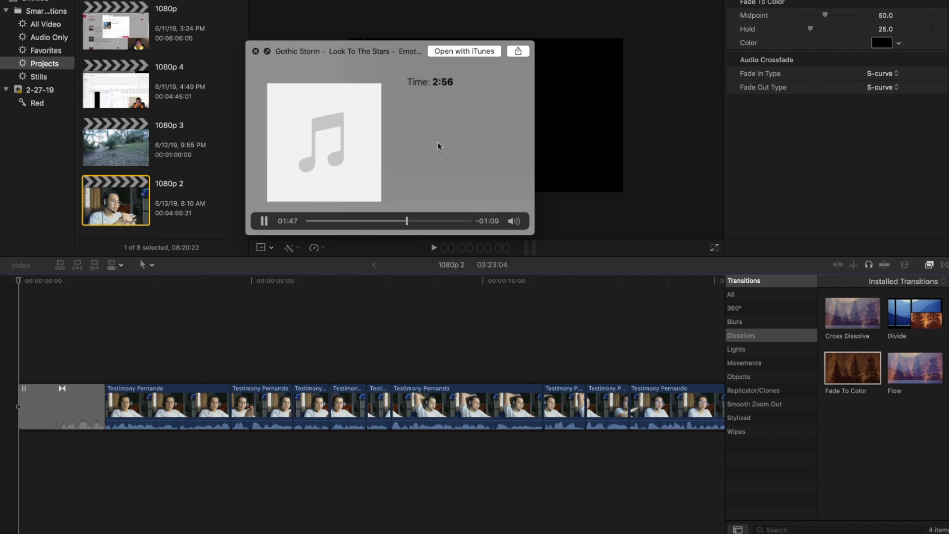
pyautogui.press('space')
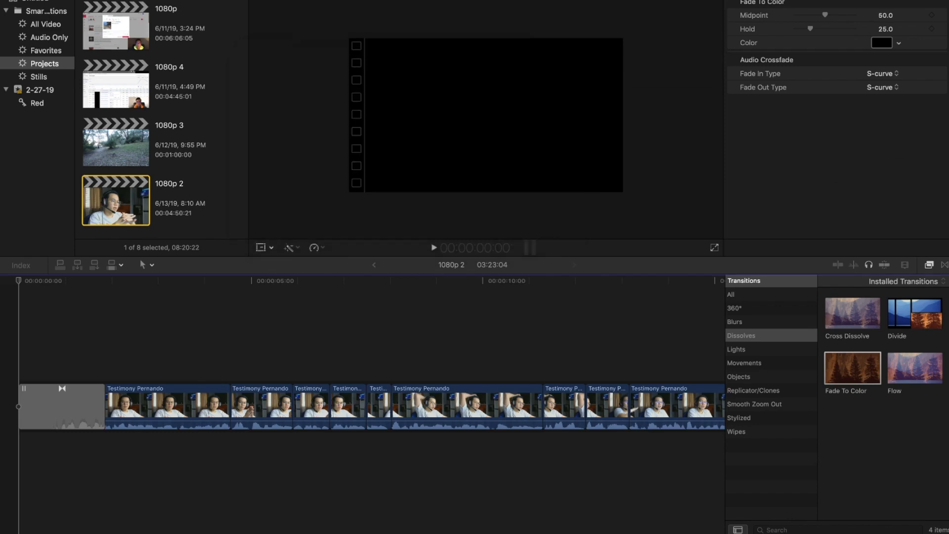
# Add the "Fearless Motivation - Revival" music track to the timeline beneath the testimony clips
pyautogui.moveTo(476, 532); pyautogui.dragTo(399, 479)
pyautogui.hscroll(10, 386, 467)
pyautogui.click(350, 441)
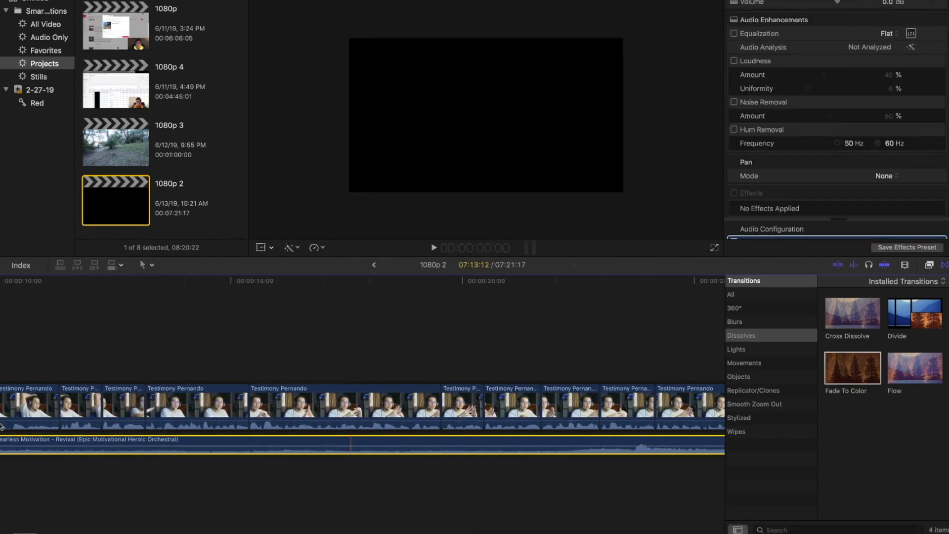
pyautogui.hscroll(-8, 354, 445)
# Play the music beyond the end of the video from about 4:19 and park the playhead at 4:39:28
pyautogui.hscroll(20, 360, 456)
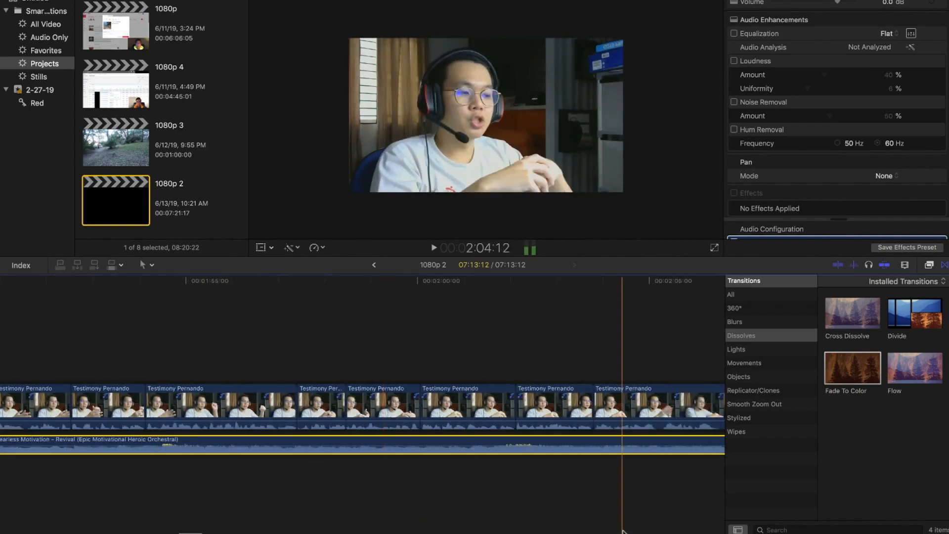
pyautogui.hscroll(20, 621, 524)
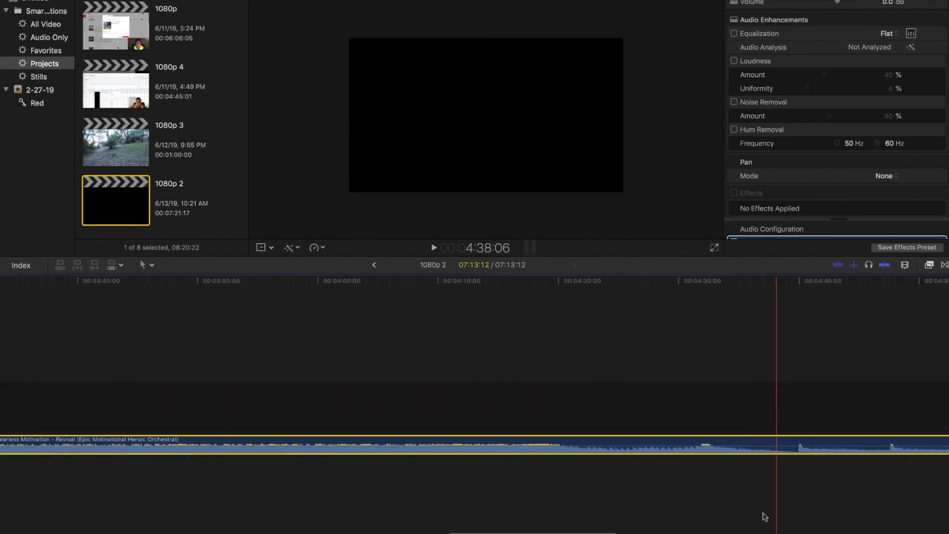
pyautogui.click(547, 489)
pyautogui.press('space')
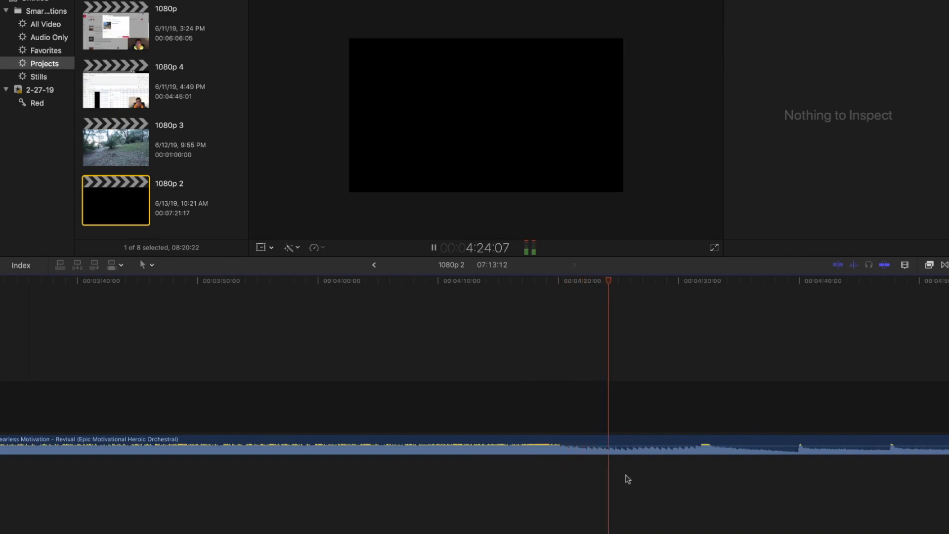
pyautogui.click(698, 462)
pyautogui.click(699, 465)
pyautogui.hscroll(3, 790, 472)
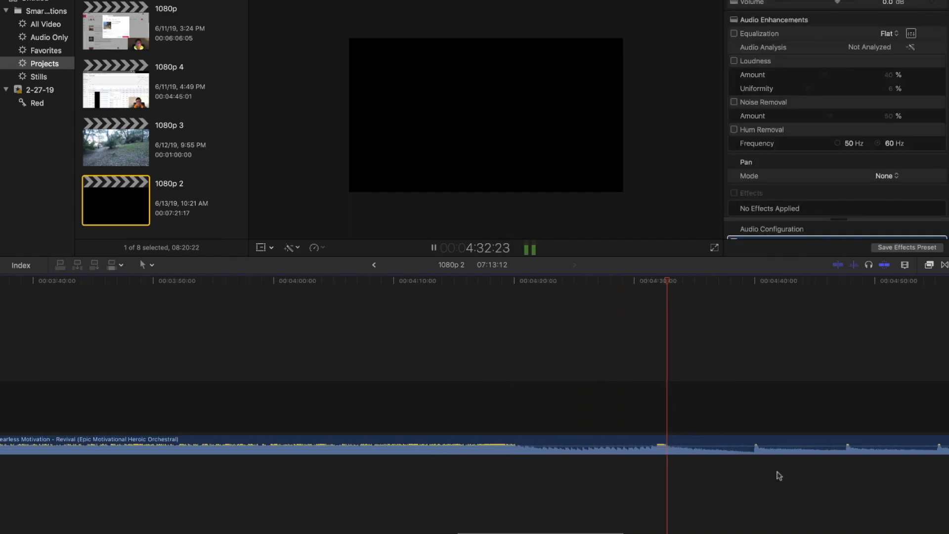
pyautogui.click(661, 481)
pyautogui.press('space')
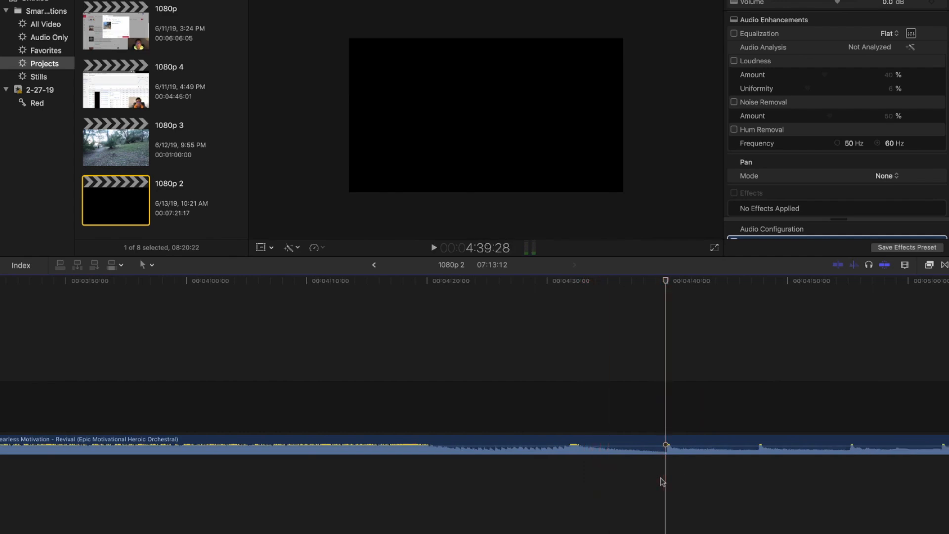
# Split the music clip at 4:39:28 and delete everything after the cut
pyautogui.click(666, 449)
pyautogui.press('super+b')
pyautogui.click(690, 448)
pyautogui.press('Delete')
pyautogui.click(684, 412)
pyautogui.press('Delete')
# Align the music clip's end with the end of the video at 3:23:04 and adjust its start to the video's beginning
pyautogui.hscroll(-15, 683, 412)
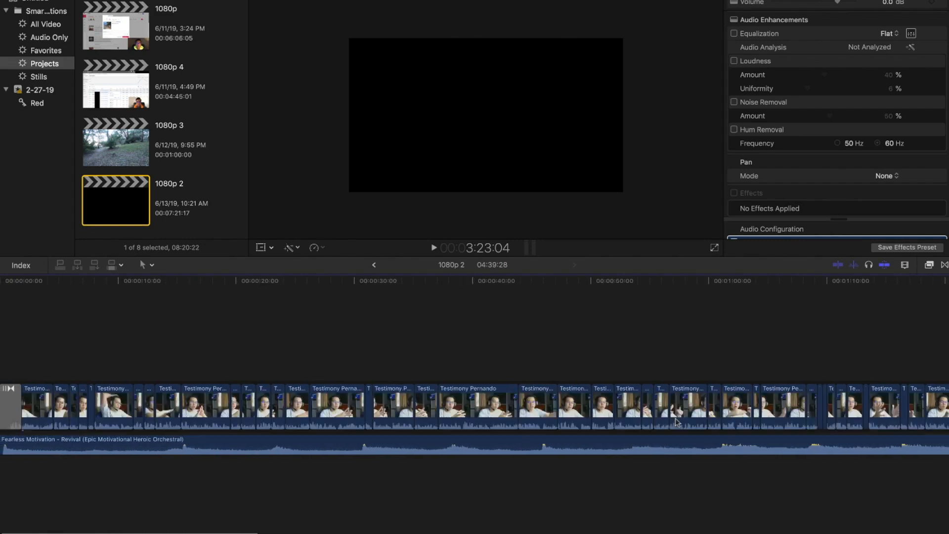
pyautogui.press('super+minus')
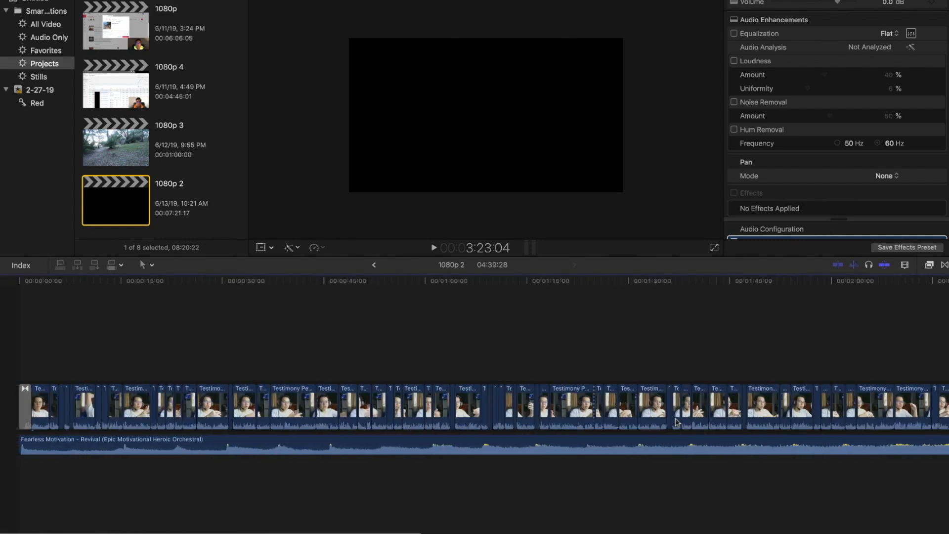
pyautogui.press('super+minus')
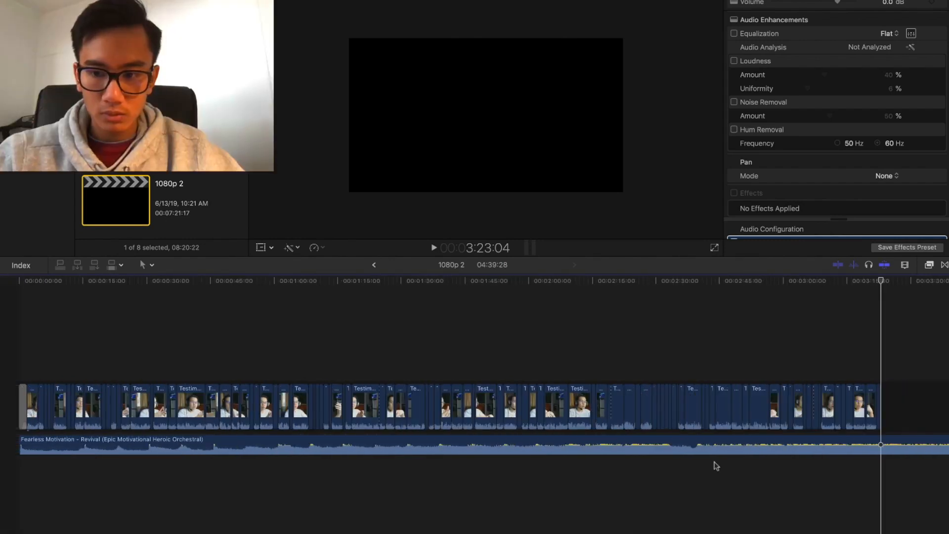
pyautogui.moveTo(19, 451); pyautogui.dragTo(435, 451)
pyautogui.moveTo(523, 447); pyautogui.dragTo(198, 445)
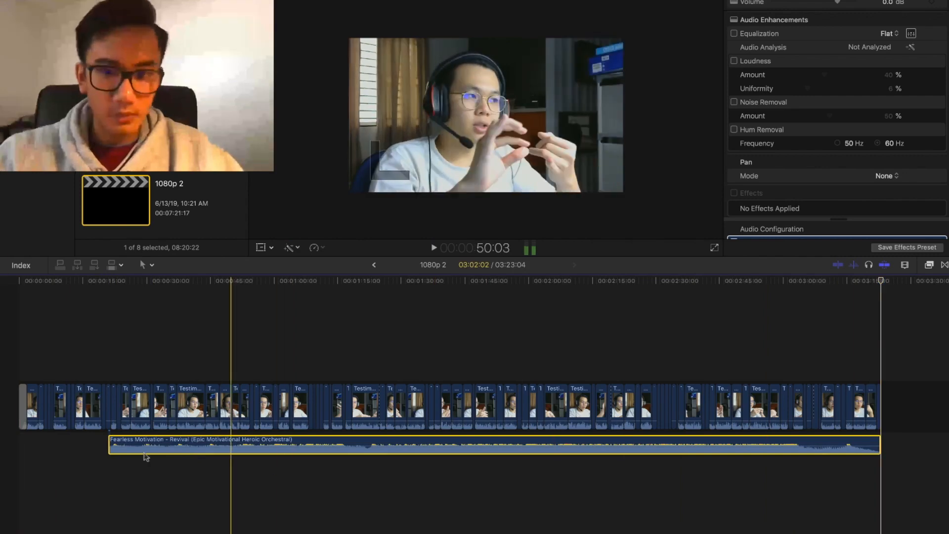
pyautogui.moveTo(112, 447); pyautogui.dragTo(18, 477)
# Lower the music clip's volume to -14.6 dB and play the opening
pyautogui.click(50, 445)
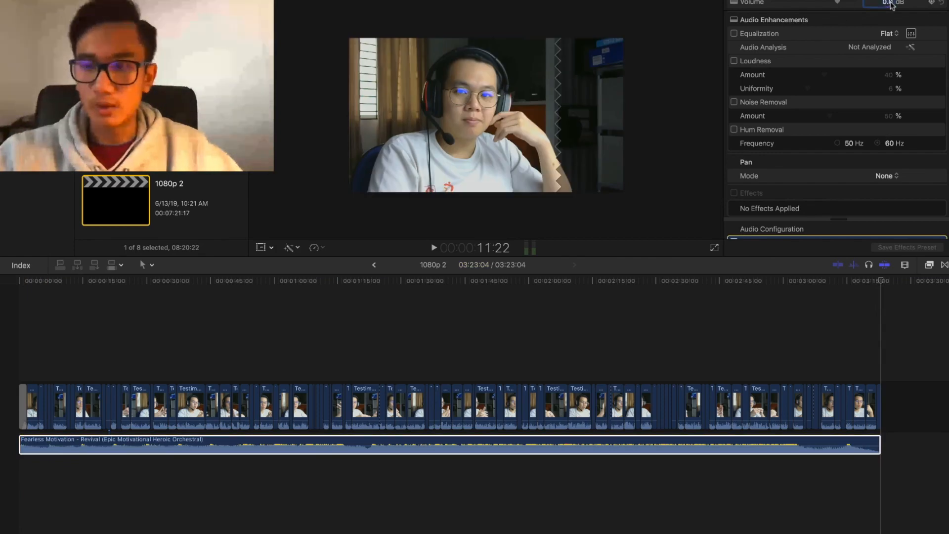
pyautogui.moveTo(839, 3); pyautogui.dragTo(820, 4)
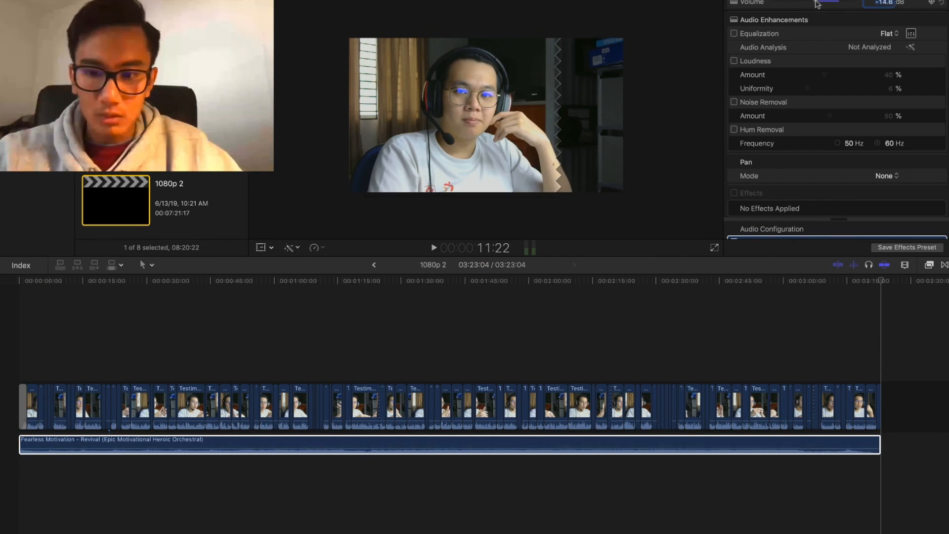
pyautogui.click(17, 479)
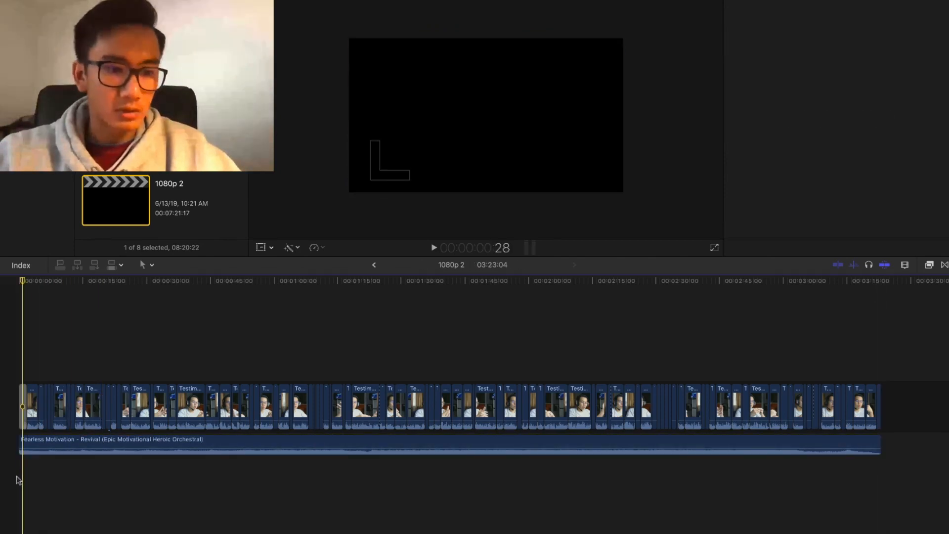
pyautogui.press('space')
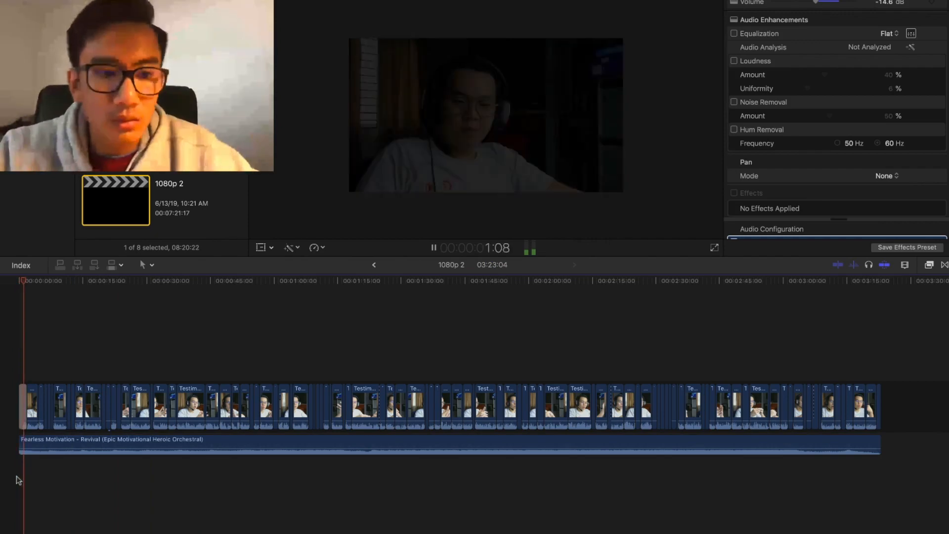
pyautogui.press('space')
# Lower the music clip's volume to -19.1 dB and give its start a fade-in of about 12 seconds, checking the opening
pyautogui.click(64, 445)
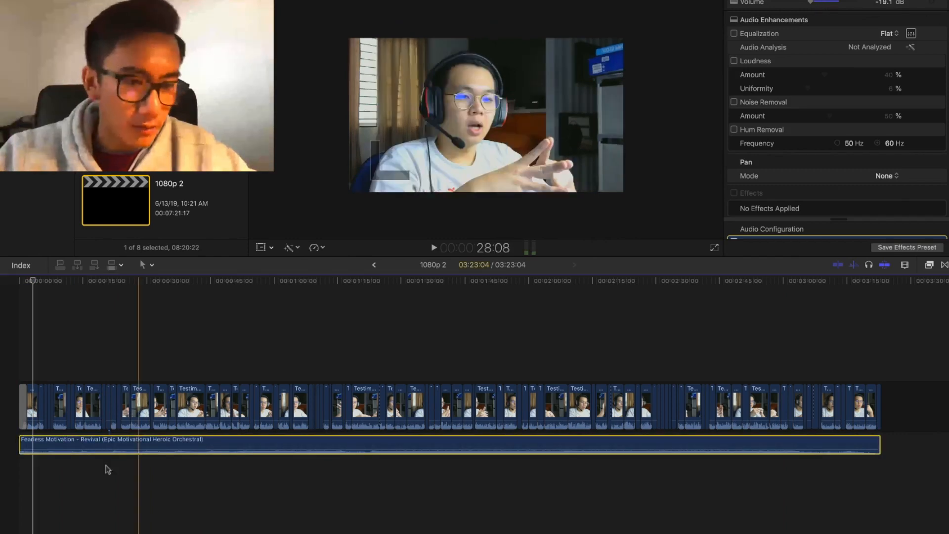
pyautogui.click(21, 447)
pyautogui.moveTo(22, 446); pyautogui.dragTo(71, 445)
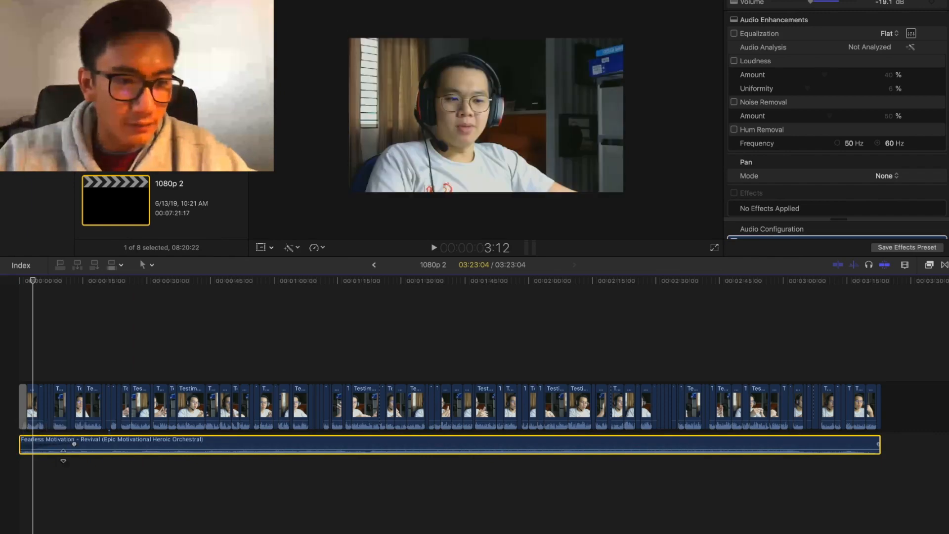
pyautogui.click(7, 484)
pyautogui.press('space')
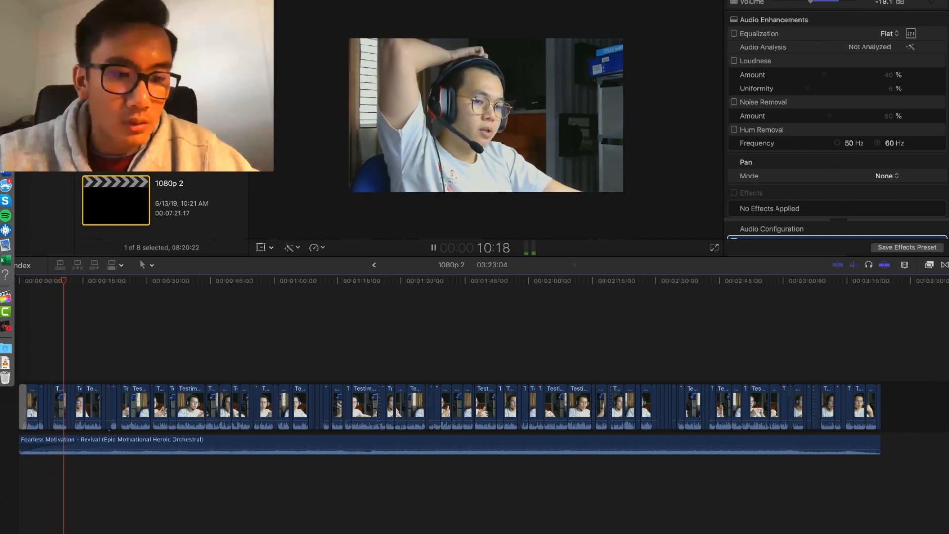
# Lower the music clip's volume to -23.1 dB and play from near the start
pyautogui.click(211, 443)
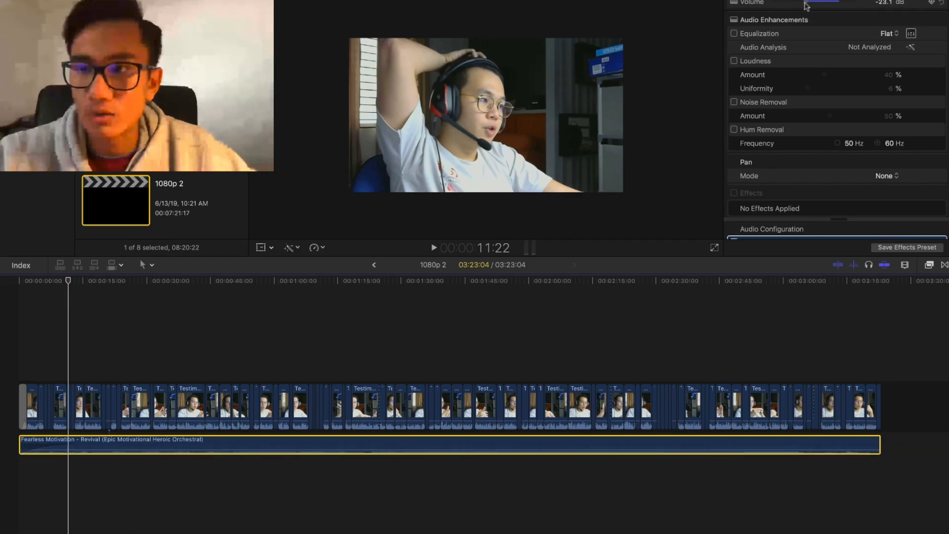
pyautogui.click(30, 488)
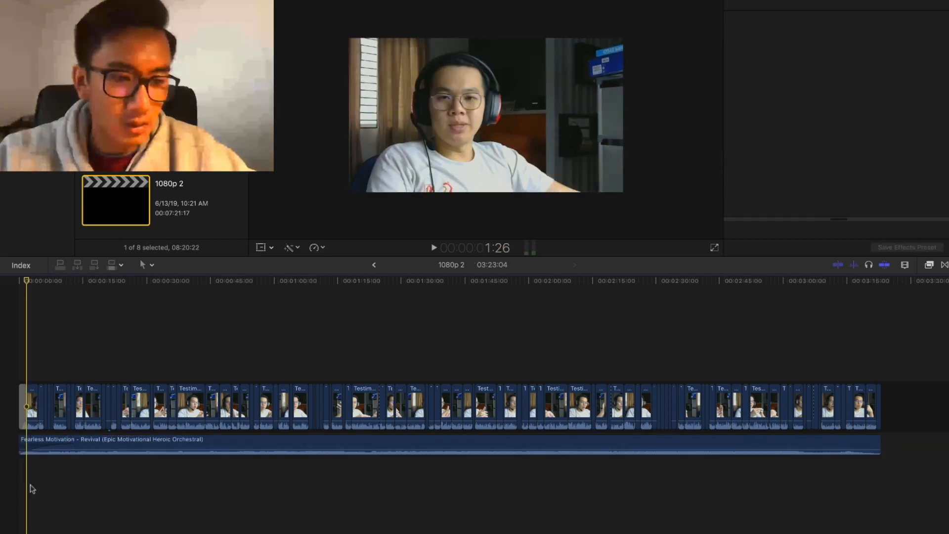
pyautogui.press('space')
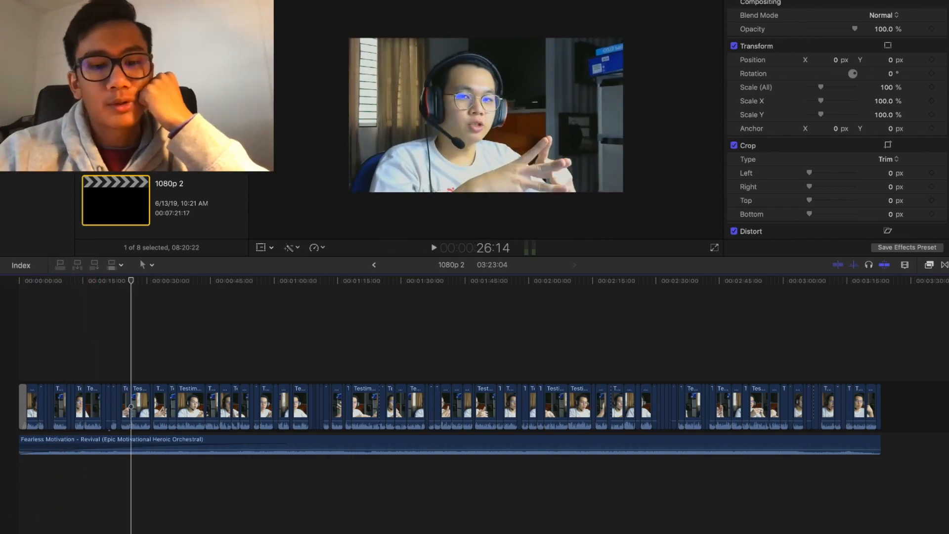
# Set the music clip's volume to -20.8 dB and play the edit to check the balance with the speech
pyautogui.moveTo(286, 445); pyautogui.dragTo(834, 444)
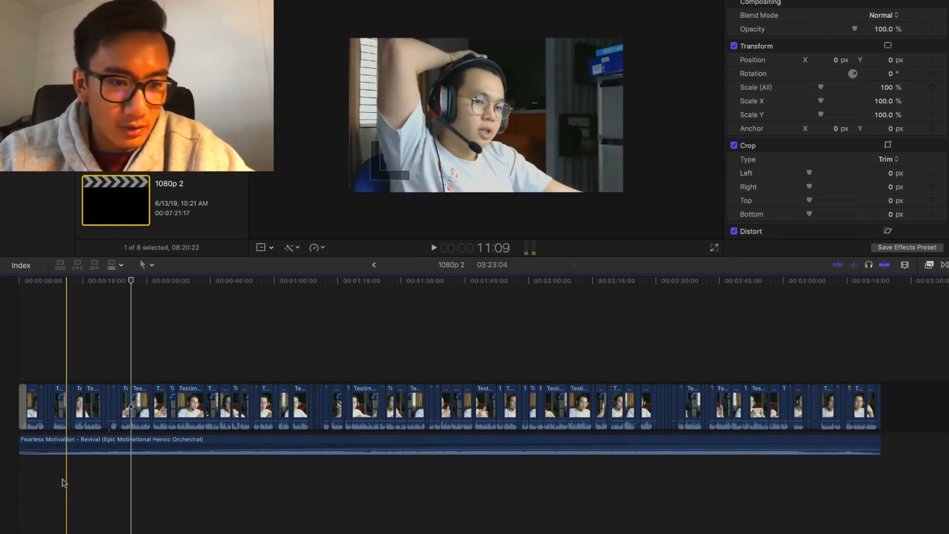
pyautogui.press('space')
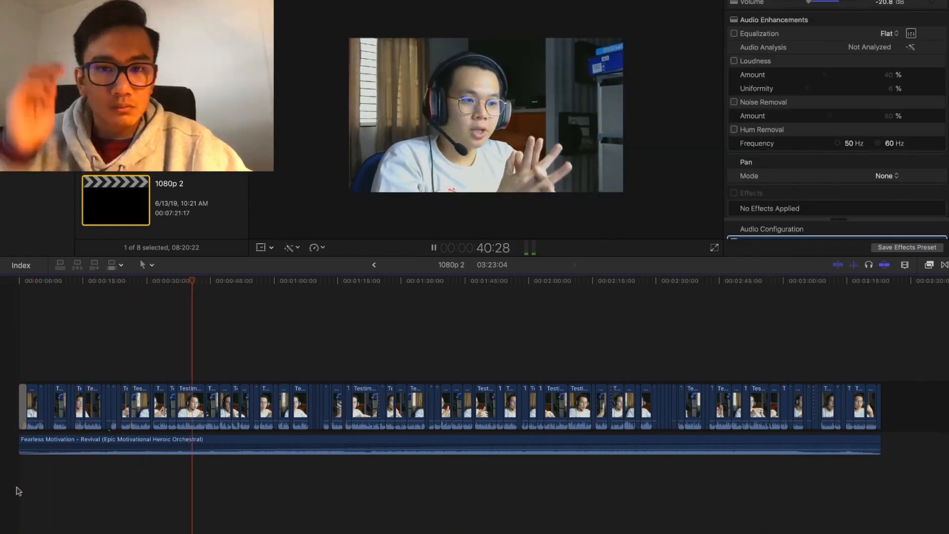
pyautogui.press('space')
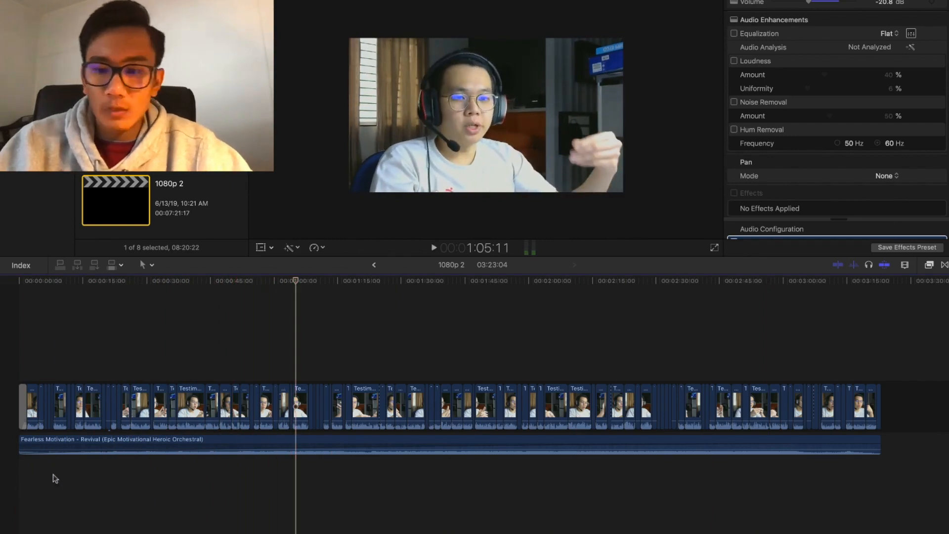
# Select all the testimony clips, raise their volume to 6.7 dB and play them back
pyautogui.moveTo(896, 399); pyautogui.dragTo(15, 389)
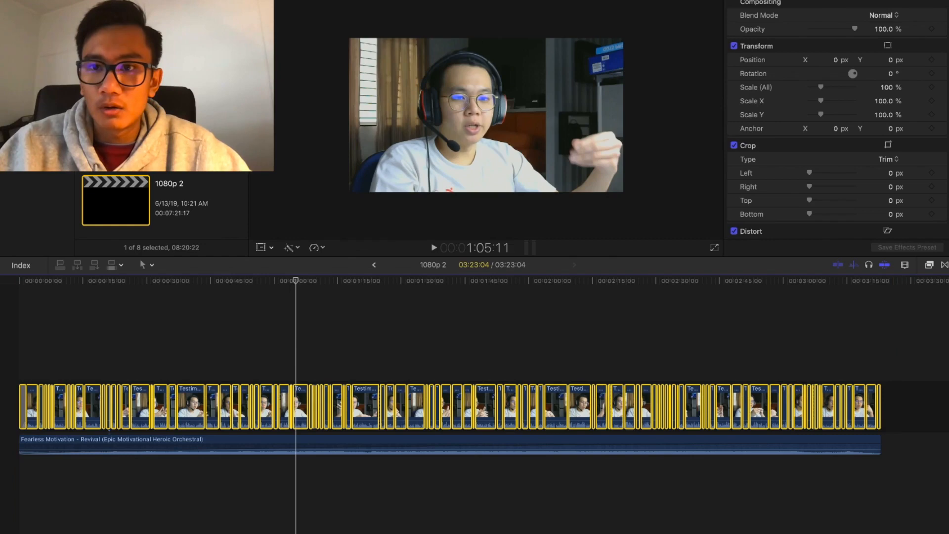
pyautogui.click(897, 6)
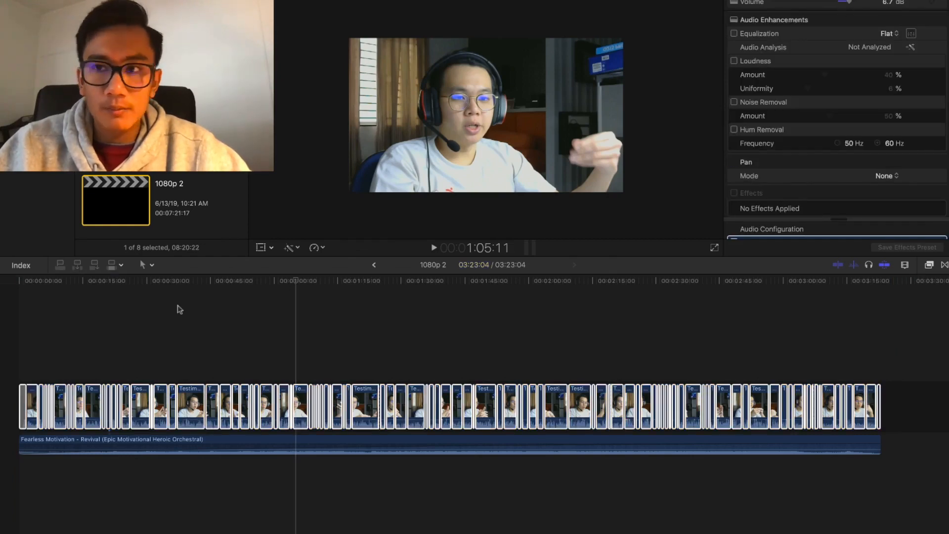
pyautogui.click(298, 286)
pyautogui.press('space')
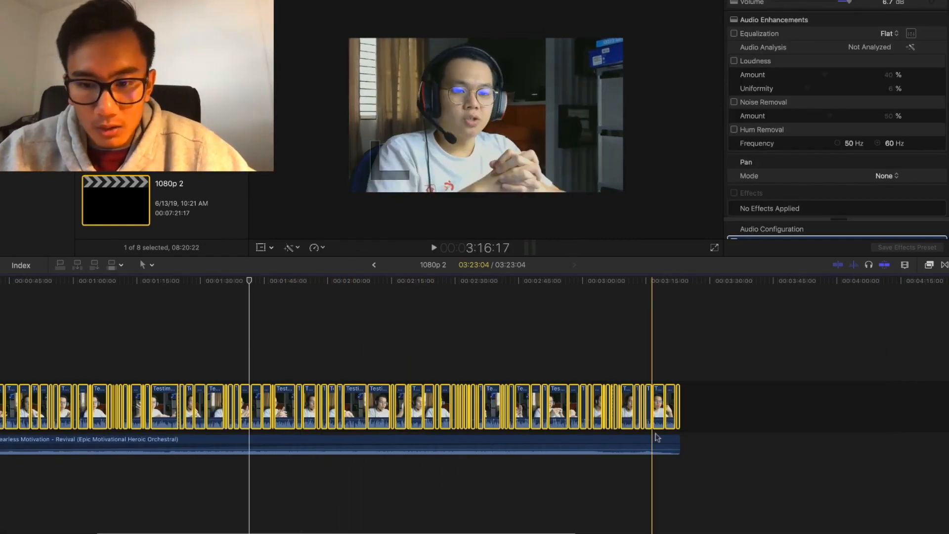
# Extend the end of the music clip past the last testimony clip to about 5:56:18
pyautogui.click(689, 321)
pyautogui.moveTo(679, 449); pyautogui.dragTo(939, 423)
pyautogui.moveTo(562, 444); pyautogui.dragTo(918, 443)
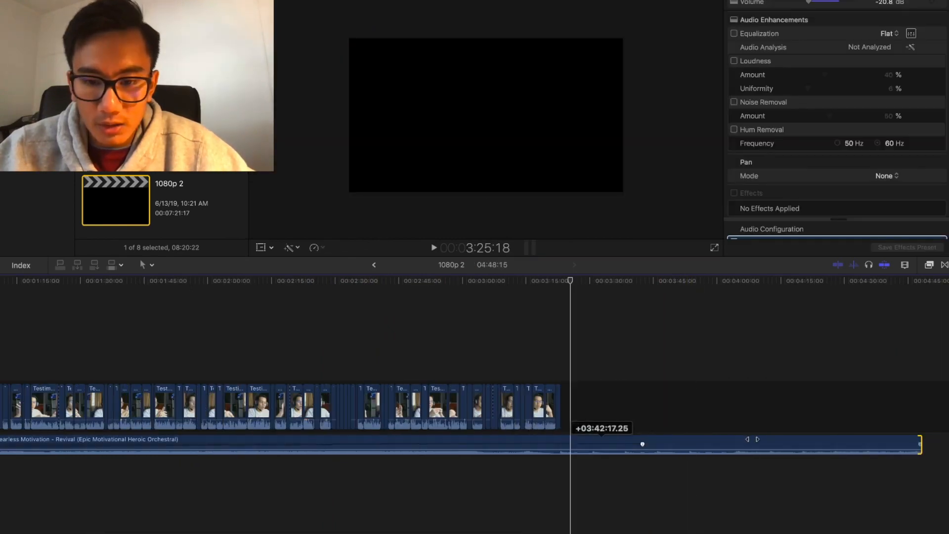
pyautogui.hscroll(5, 917, 440)
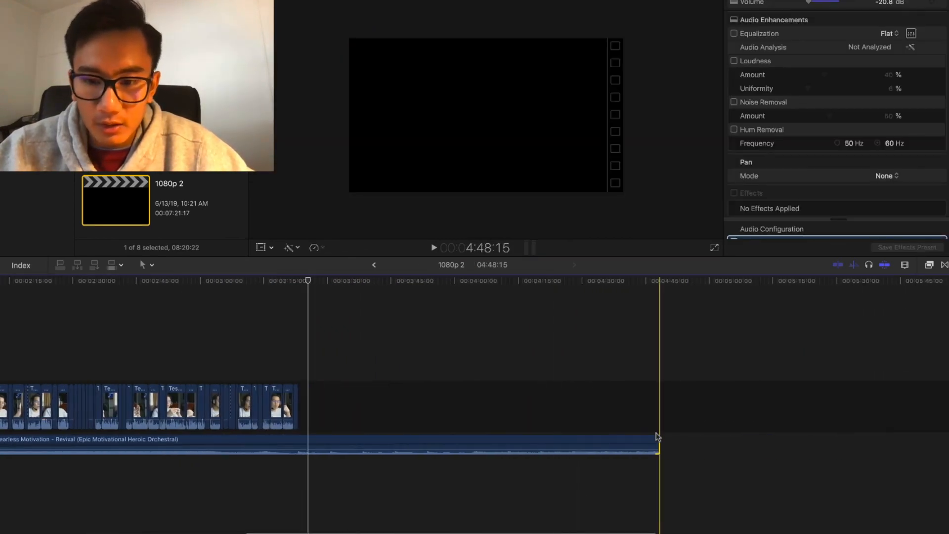
pyautogui.moveTo(660, 438); pyautogui.dragTo(947, 452)
pyautogui.moveTo(655, 444); pyautogui.dragTo(795, 452)
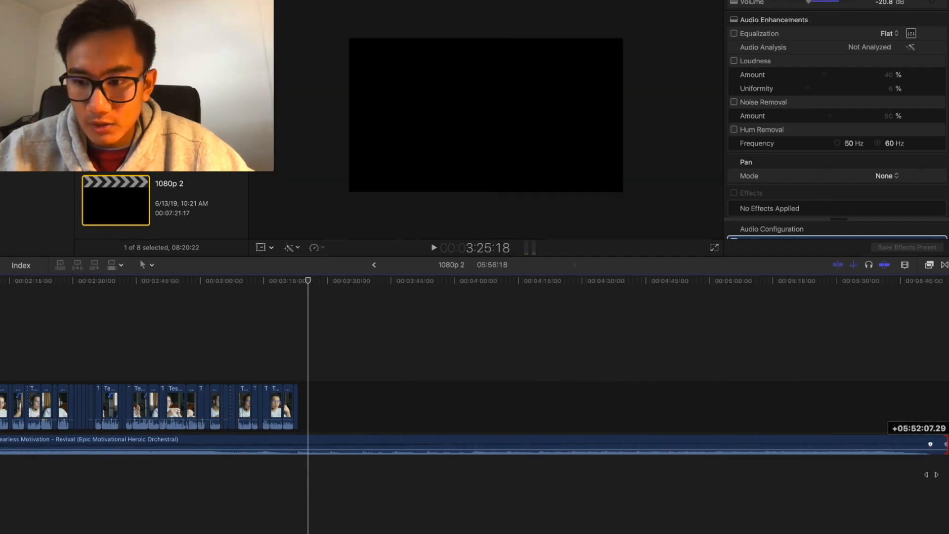
# Play the edit from the beginning to check the speech and music together
pyautogui.hscroll(-10, 806, 463)
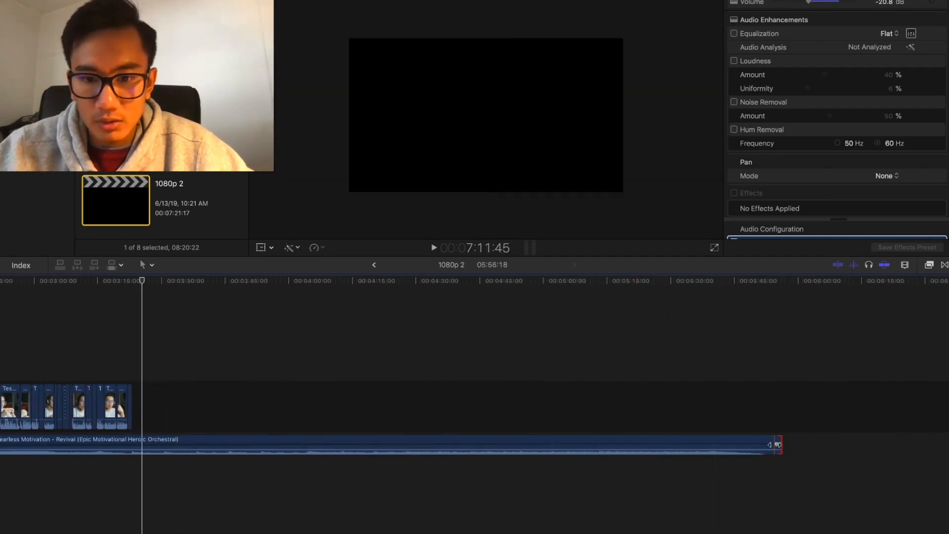
pyautogui.press('space')
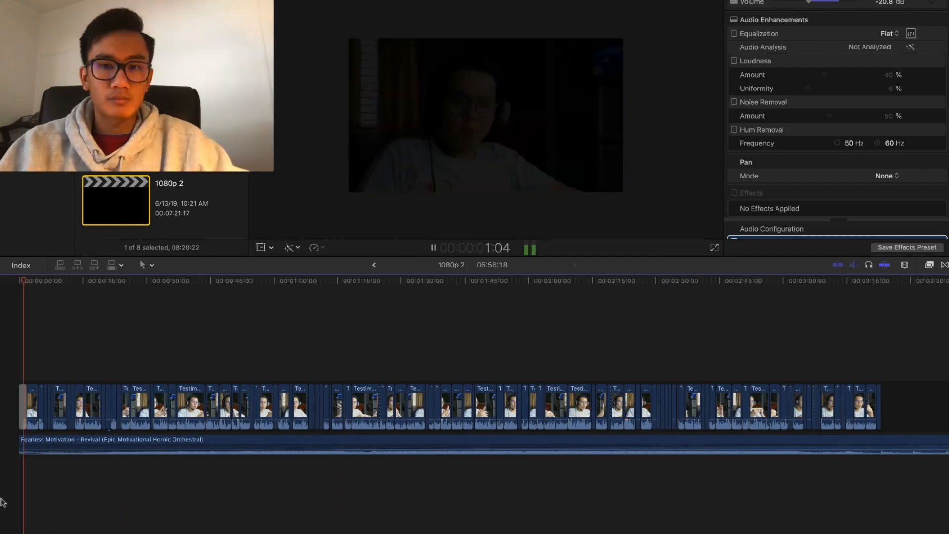
pyautogui.press('space')
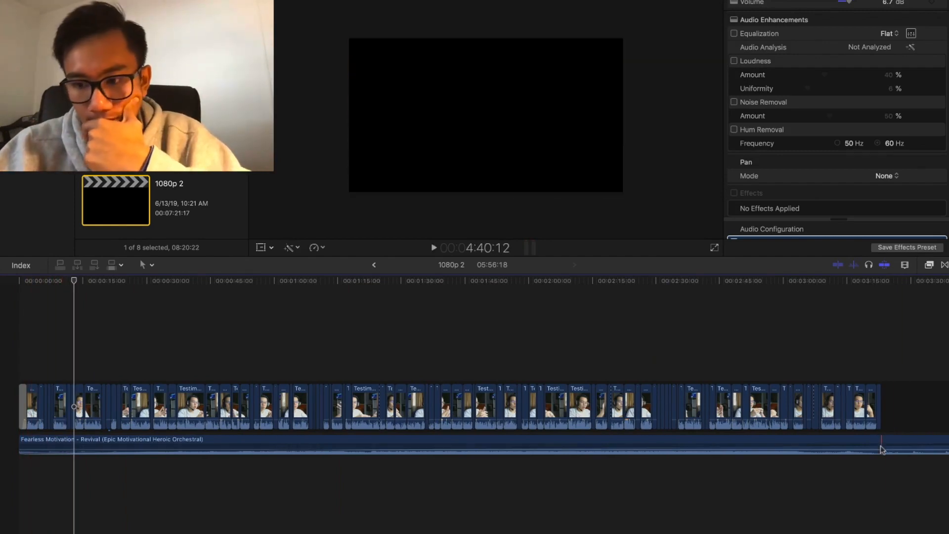
# Cut the music clip where the last testimony clip ends, at 3:23:04, and delete everything after the cut
pyautogui.click(881, 450)
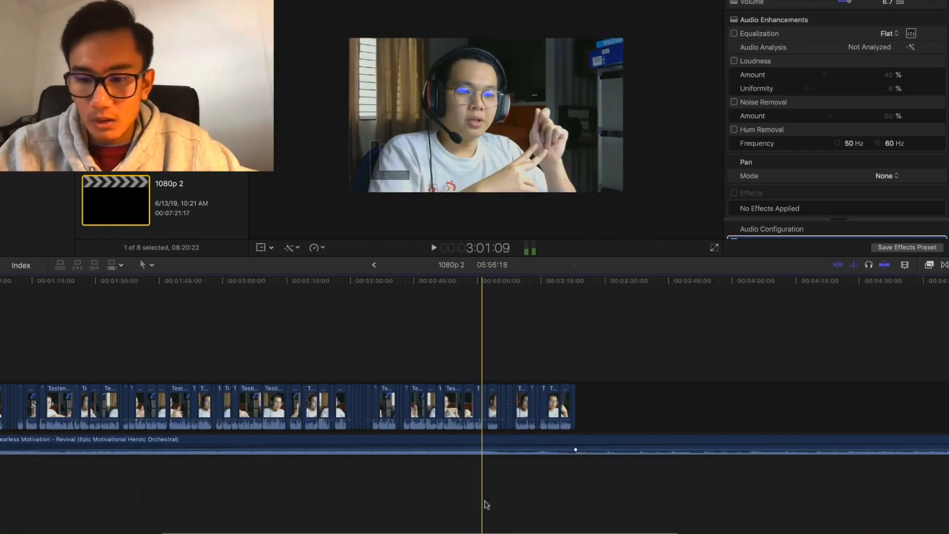
pyautogui.hscroll(8, 485, 502)
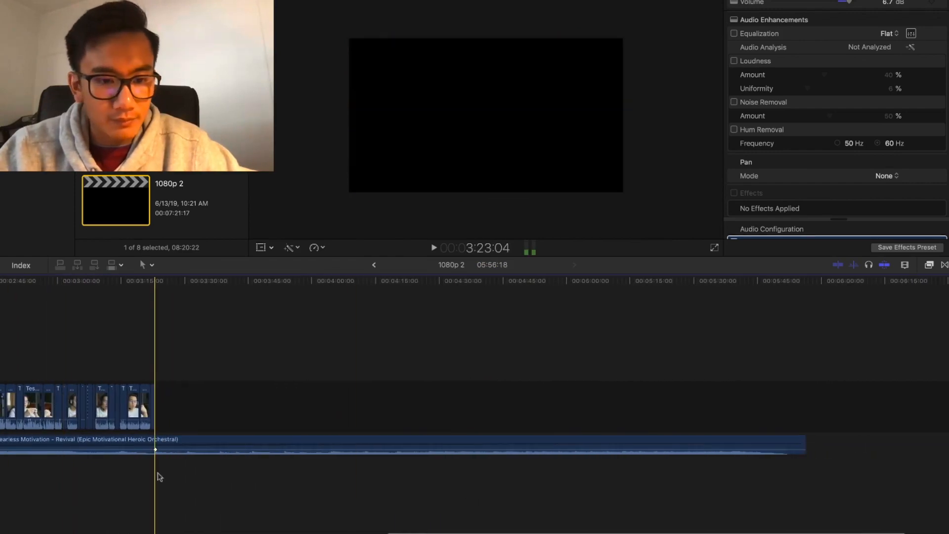
pyautogui.click(157, 445)
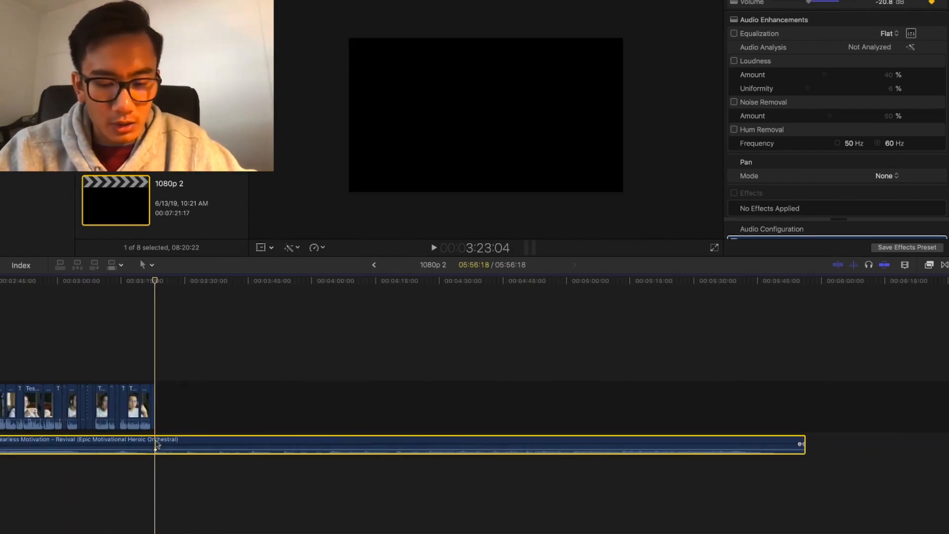
pyautogui.press('super+b')
pyautogui.moveTo(187, 465); pyautogui.dragTo(187, 397)
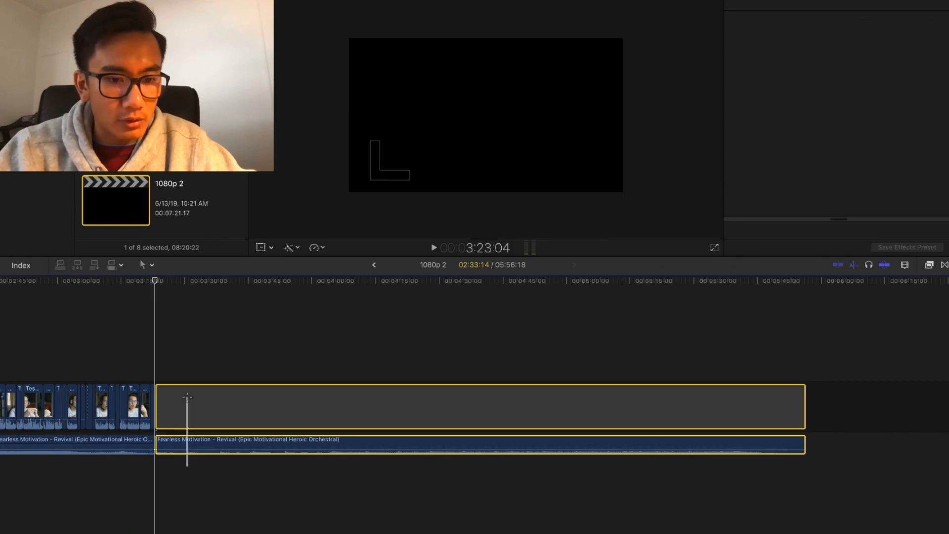
pyautogui.press('Delete')
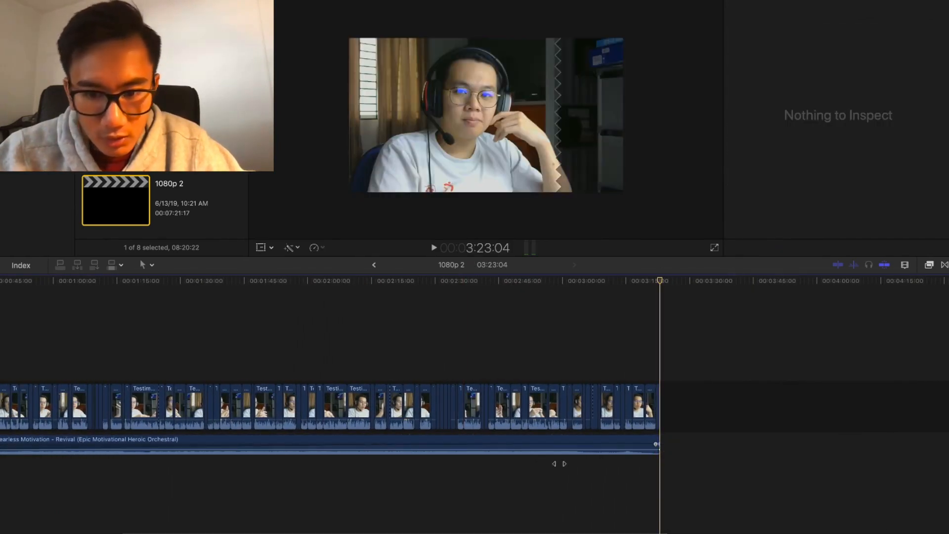
# Fade the music in with two volume keyframes, the first at its start lowered to -∞ dB and the second moved close to the start
pyautogui.moveTo(1, 433); pyautogui.dragTo(3, 435)
pyautogui.hscroll(-5, 3, 435)
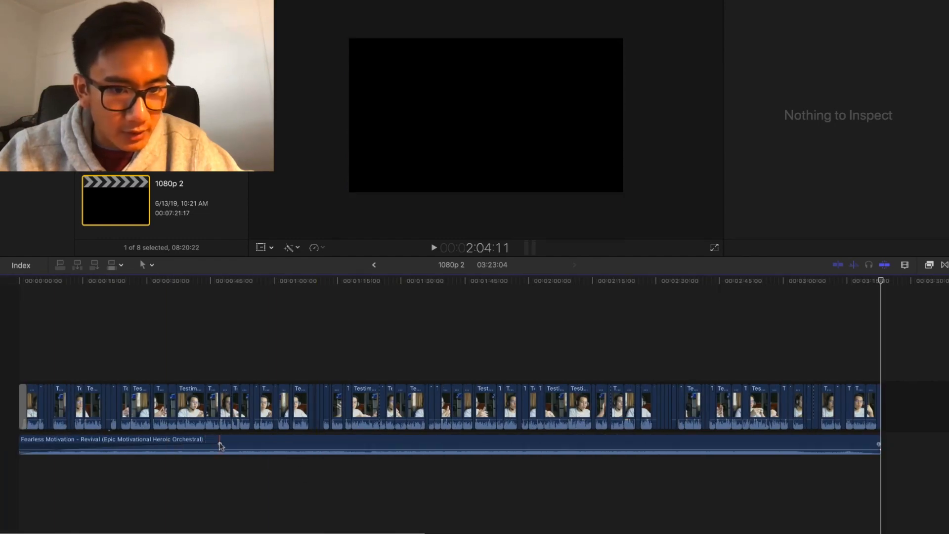
pyautogui.click(19, 445)
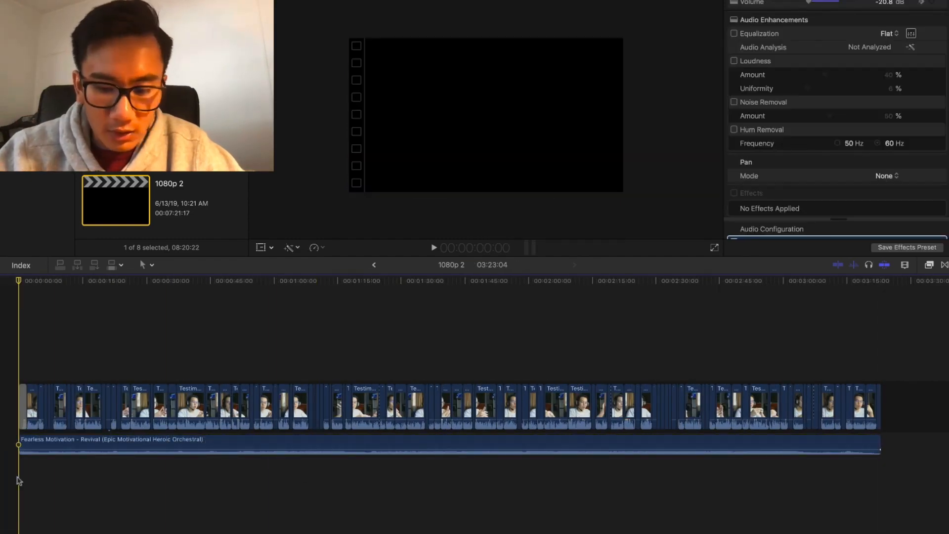
pyautogui.click(250, 474)
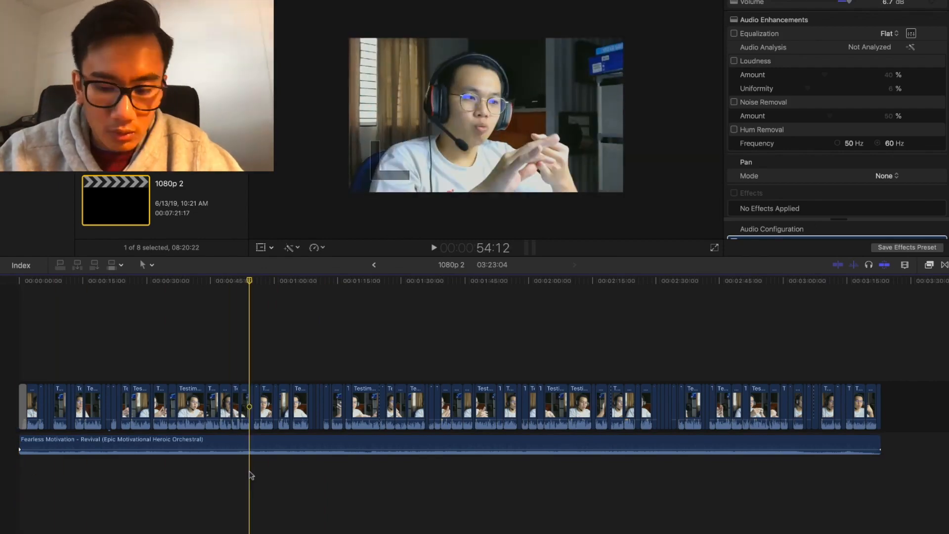
pyautogui.click(29, 446)
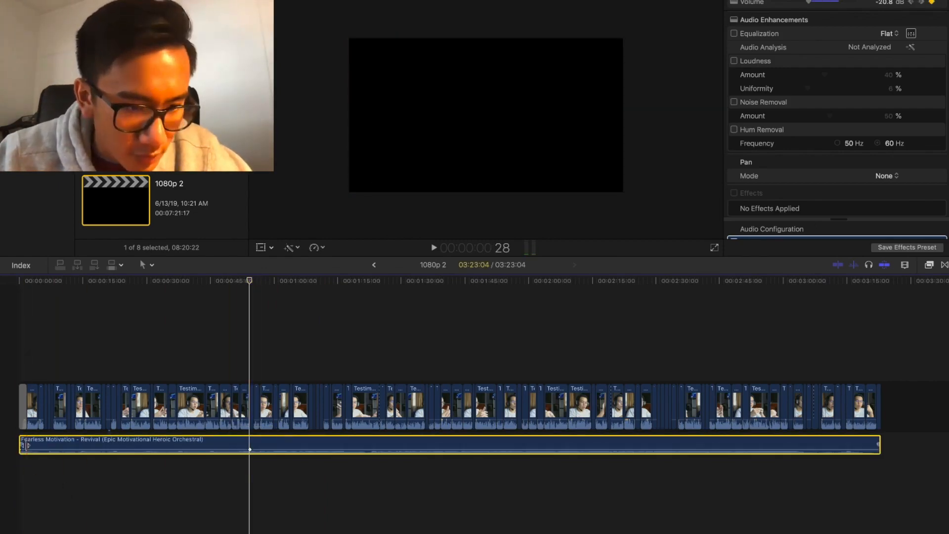
pyautogui.moveTo(20, 449); pyautogui.dragTo(22, 457)
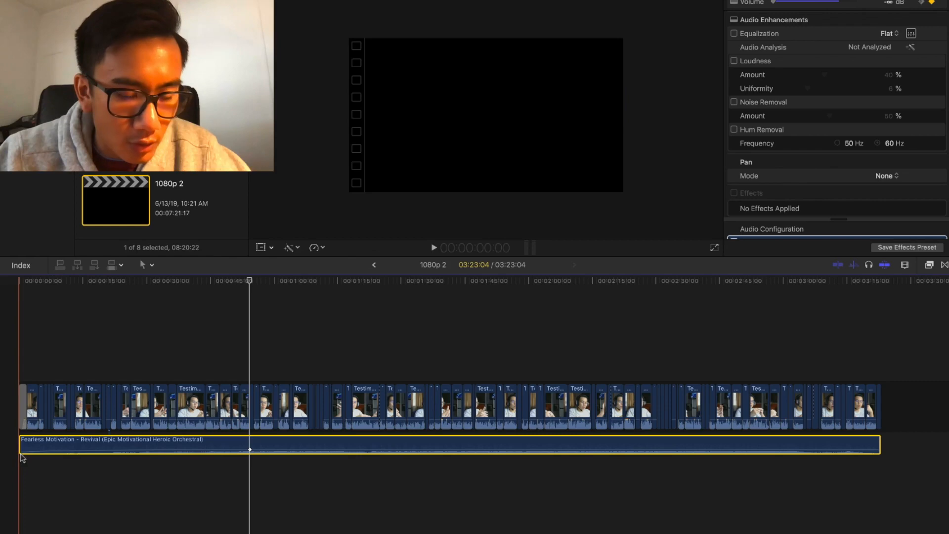
pyautogui.click(51, 477)
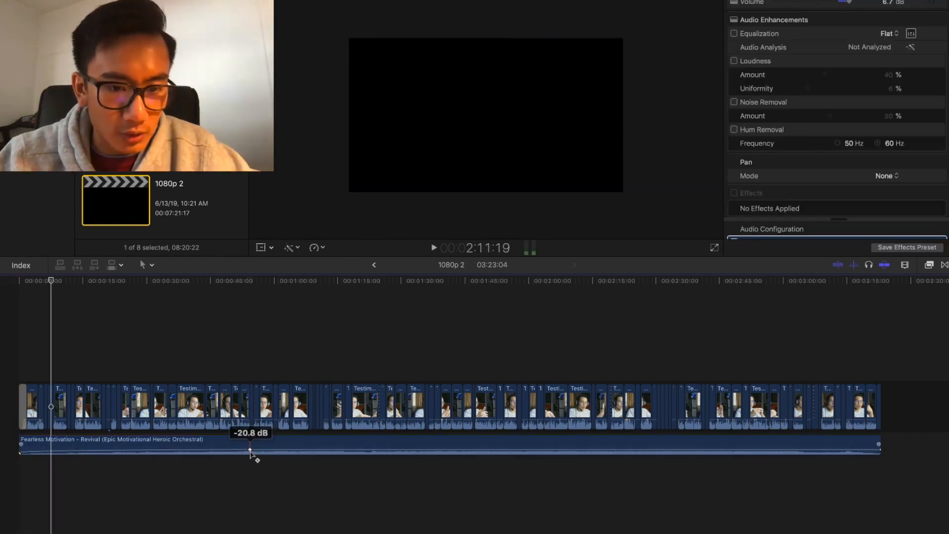
pyautogui.click(251, 450)
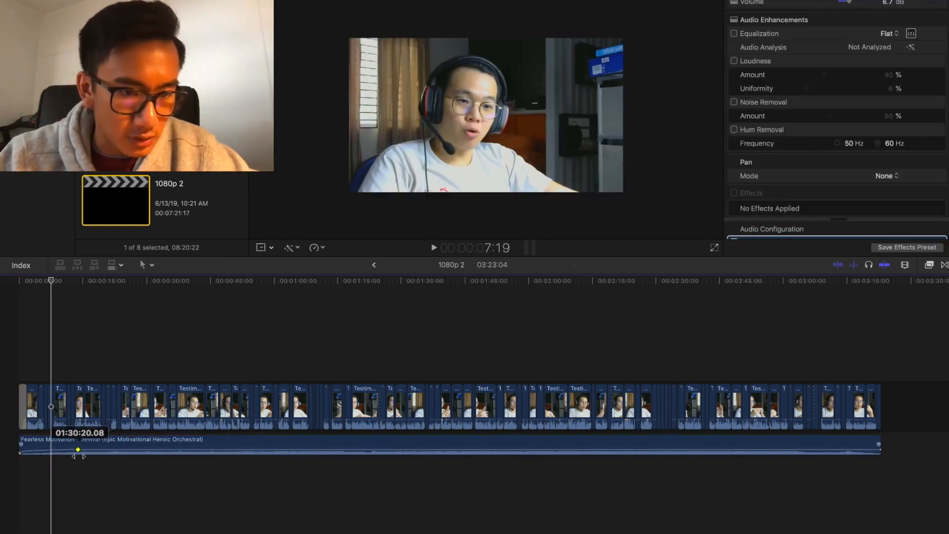
# Play the edit from the black opening clip to check how the music fades in under the speech
pyautogui.press('space')
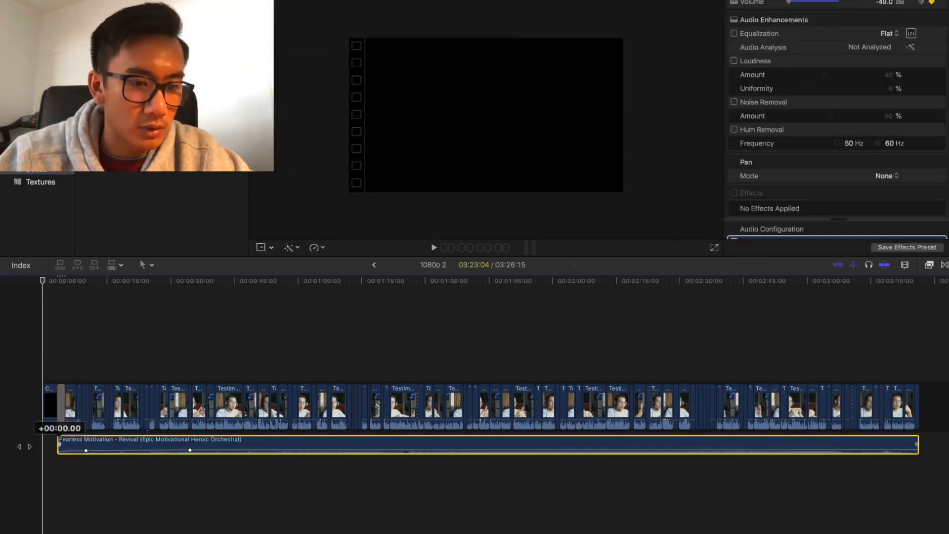
pyautogui.click(54, 404)
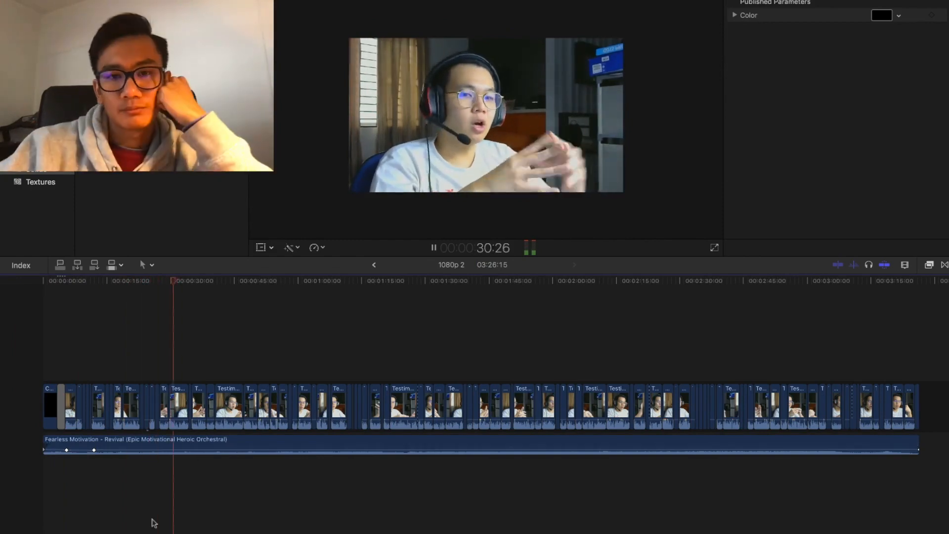
pyautogui.press('space')
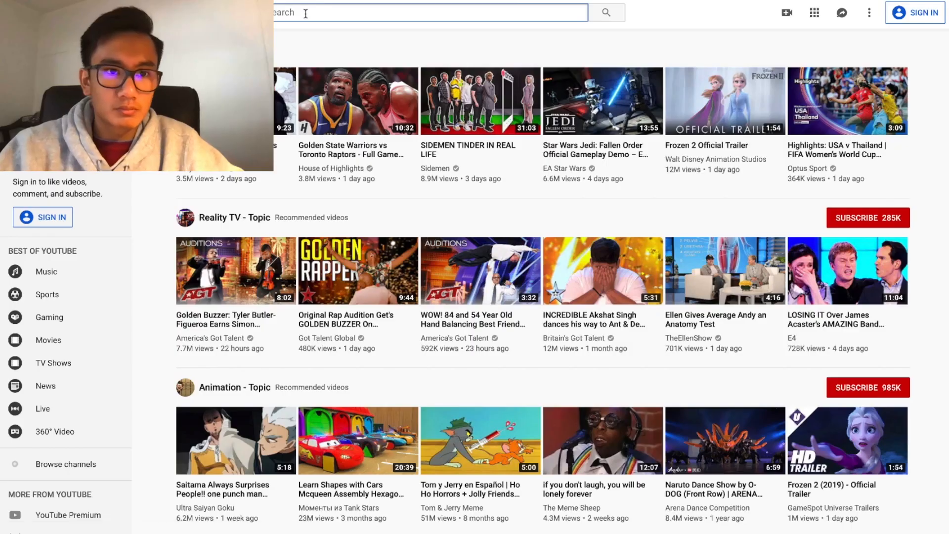
# Search YouTube for "motivational music" and open the video Epic Motivational Music Mix | Volume 1
pyautogui.write('moti')
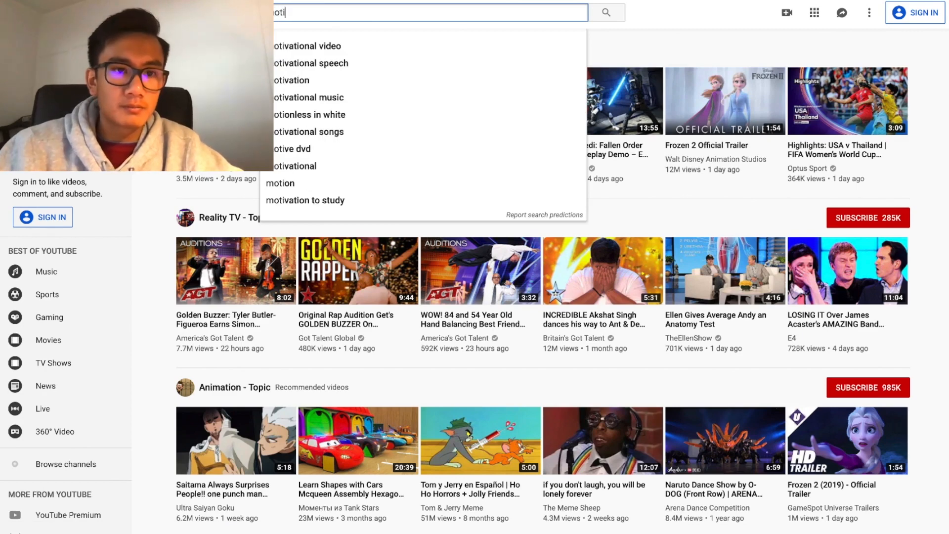
pyautogui.press('Down')
pyautogui.press('BackSpace')
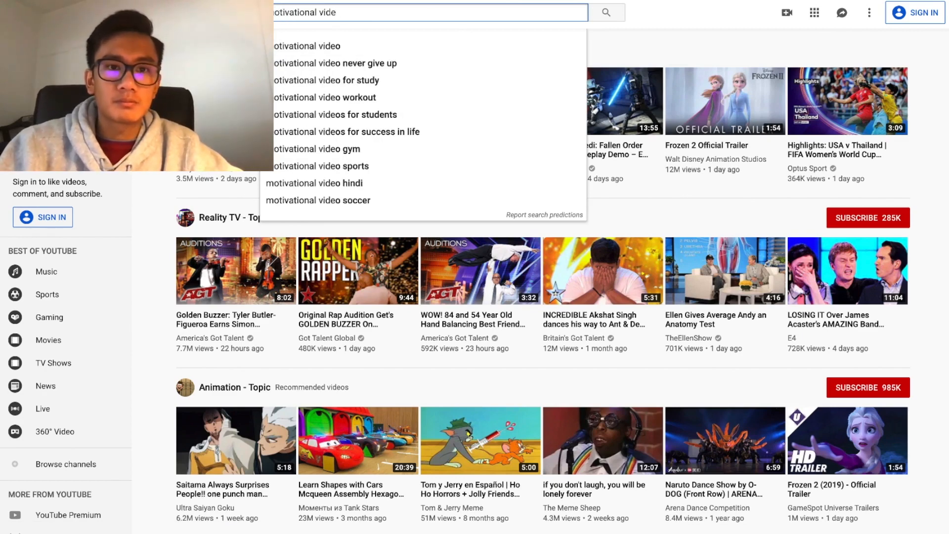
pyautogui.press('BackSpace')
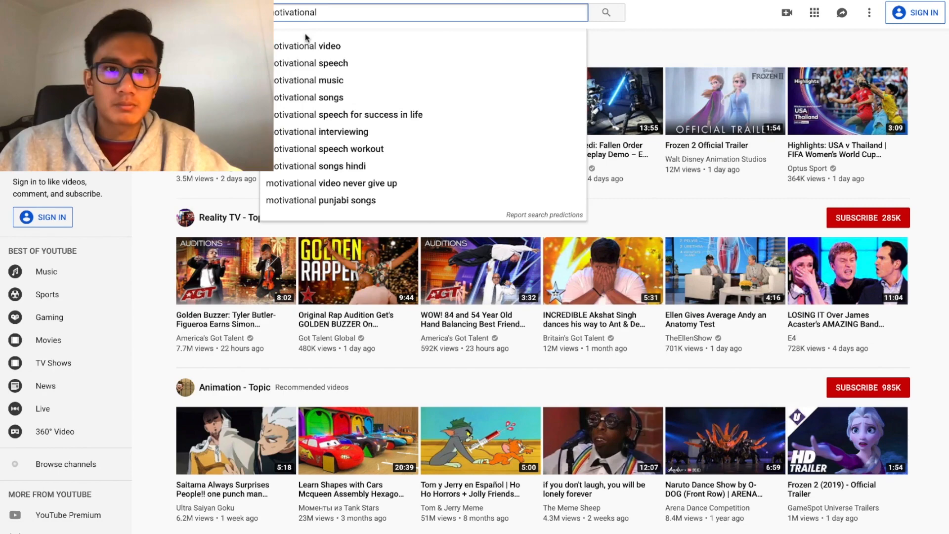
pyautogui.click(323, 82)
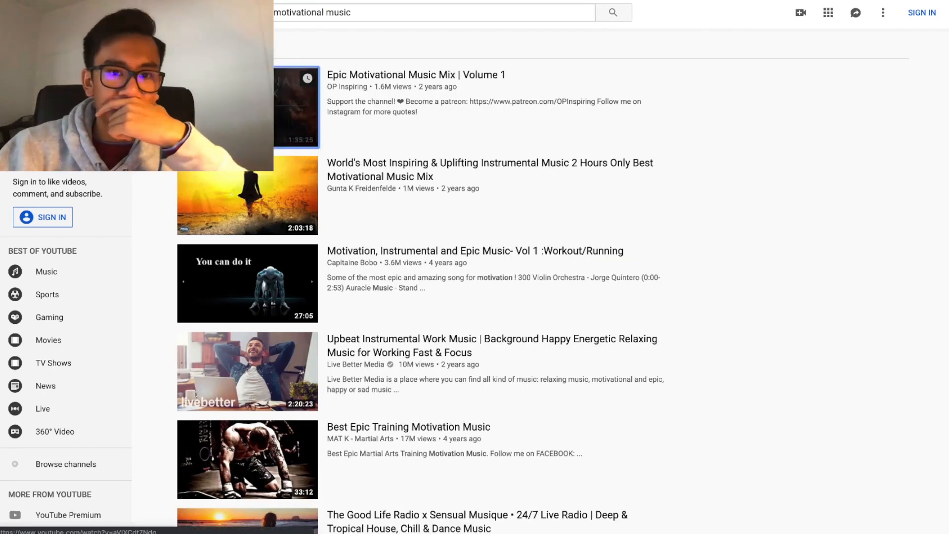
pyautogui.click(247, 109)
# Expand the mix's description and look through its list of songs while the video plays
pyautogui.scroll(-4, 203, 249)
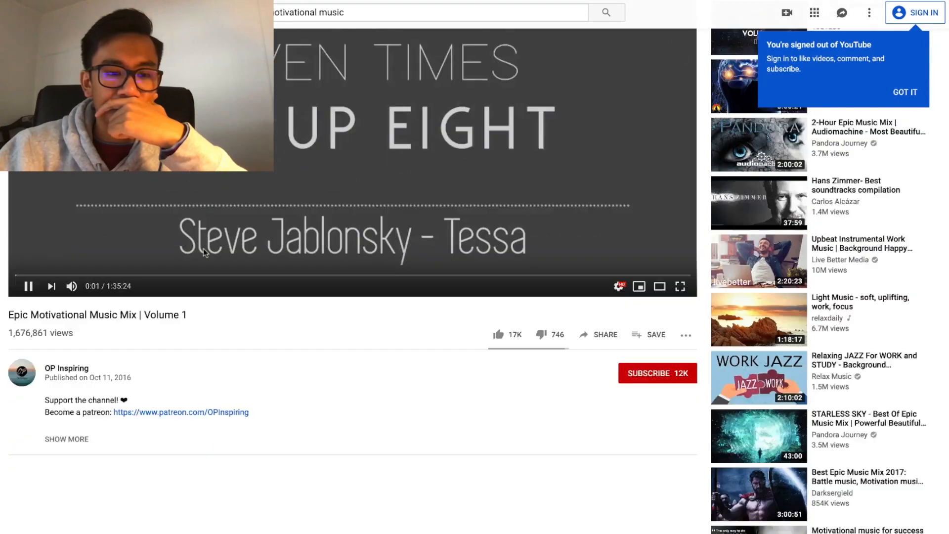
pyautogui.click(70, 397)
pyautogui.scroll(-1, 71, 399)
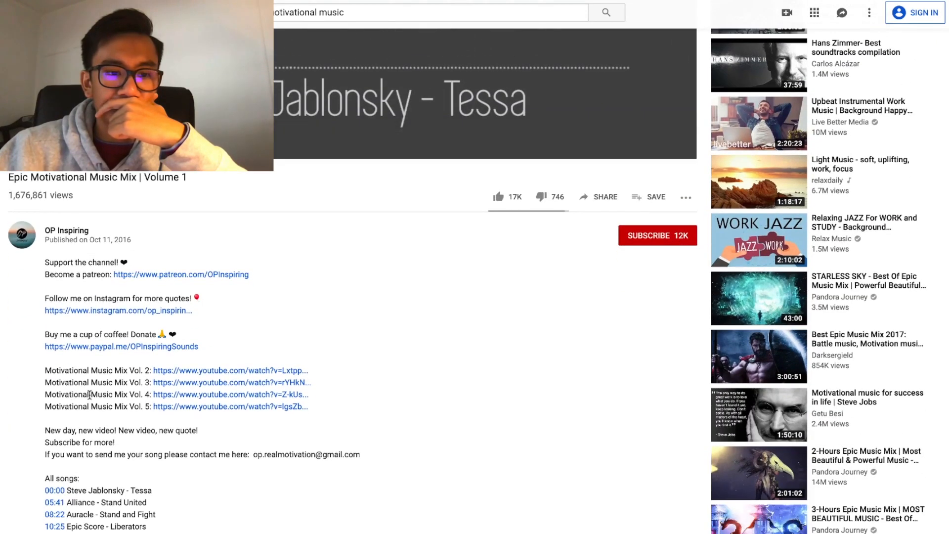
pyautogui.scroll(-2, 69, 411)
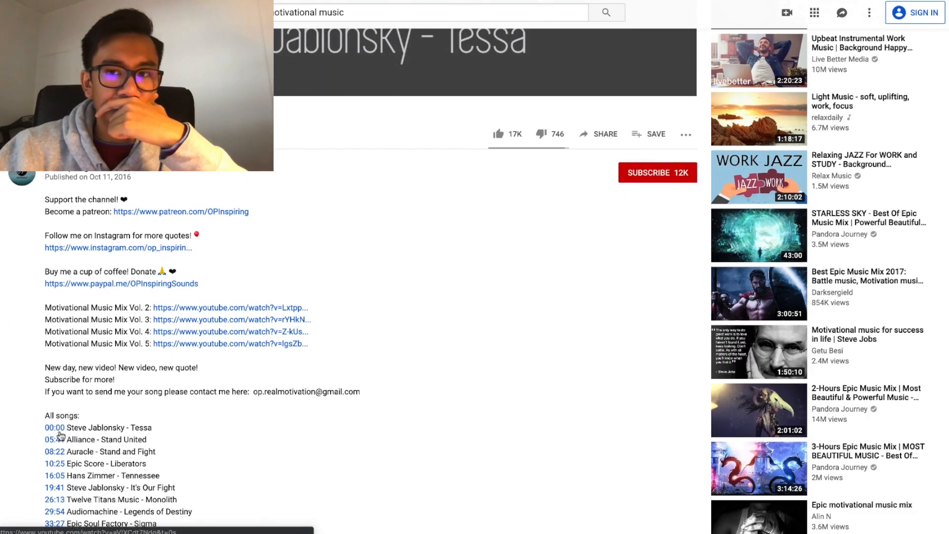
pyautogui.scroll(2, 76, 343)
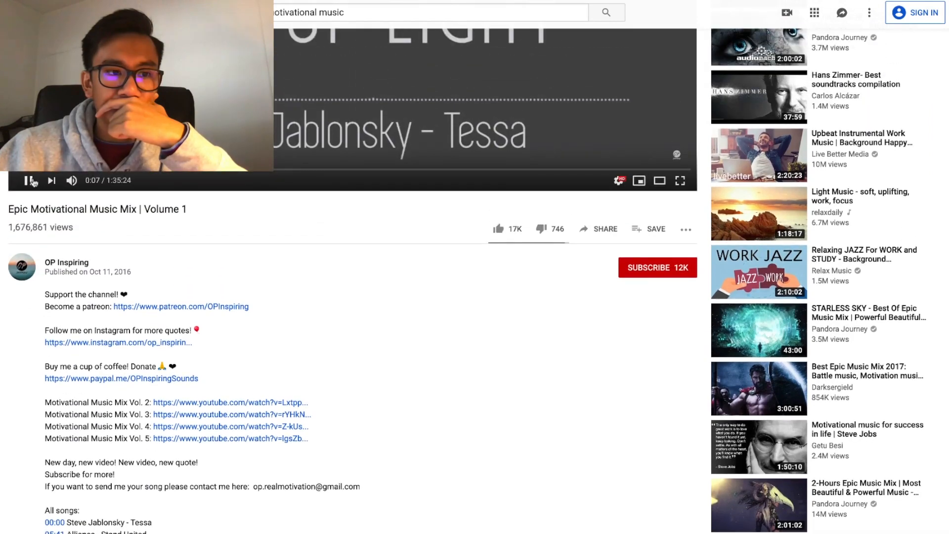
pyautogui.scroll(4, 30, 174)
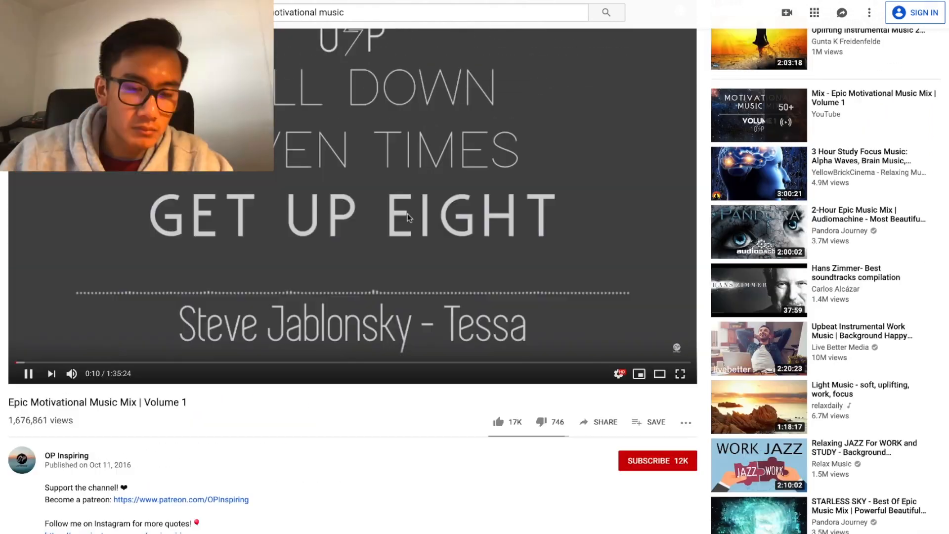
pyautogui.scroll(-3, 253, 270)
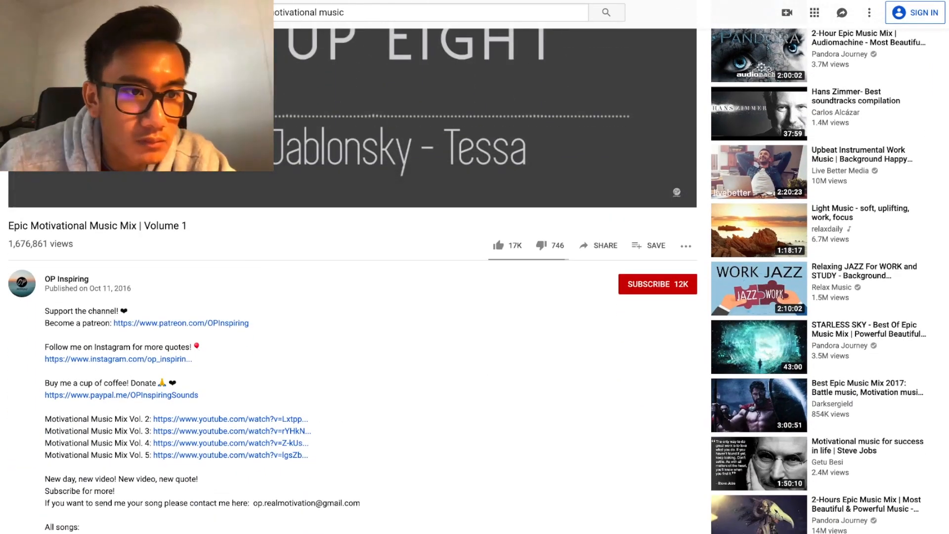
# Skip ahead through the mix's opening track, Steve Jablonsky - Tessa, to sample it
pyautogui.moveTo(22, 190)
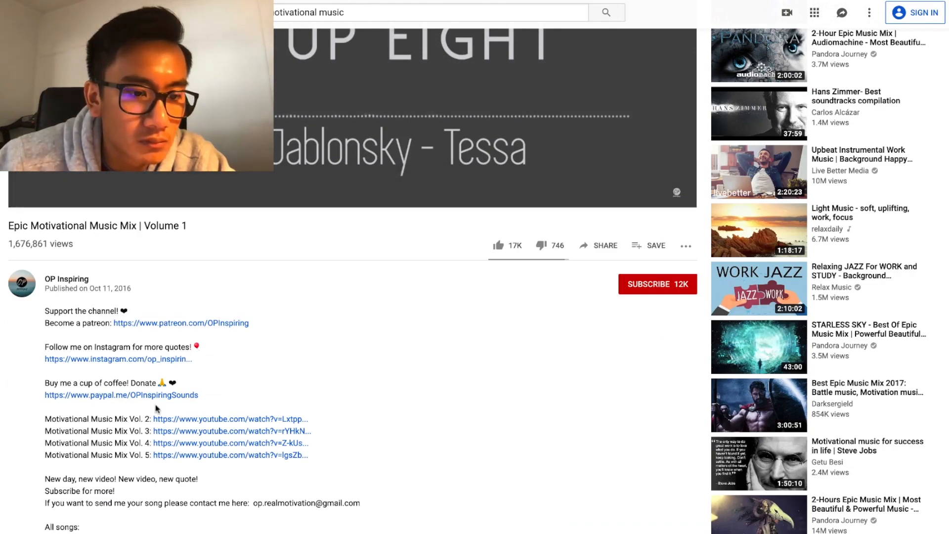
pyautogui.scroll(-5, 157, 409)
pyautogui.scroll(6, 78, 338)
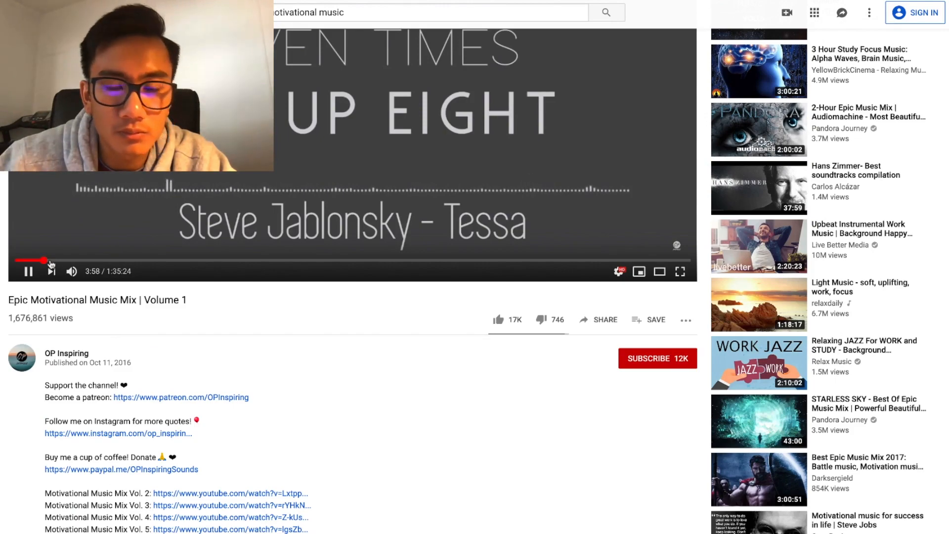
pyautogui.scroll(2, 78, 224)
pyautogui.click(78, 223)
# Preview Alliance - Stand United at 05:41 and Auracle - Stand and Fight at 08:22 from the song list
pyautogui.scroll(-8, 78, 223)
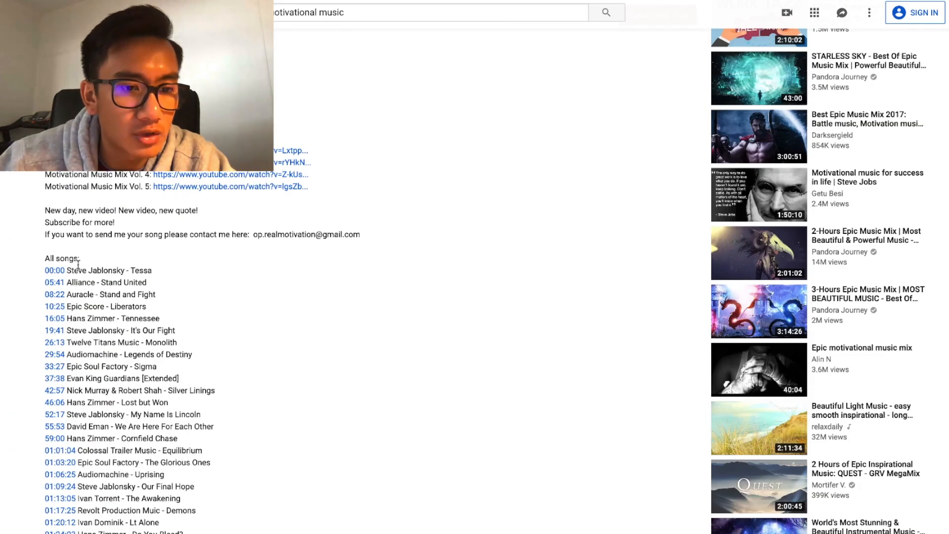
pyautogui.click(56, 284)
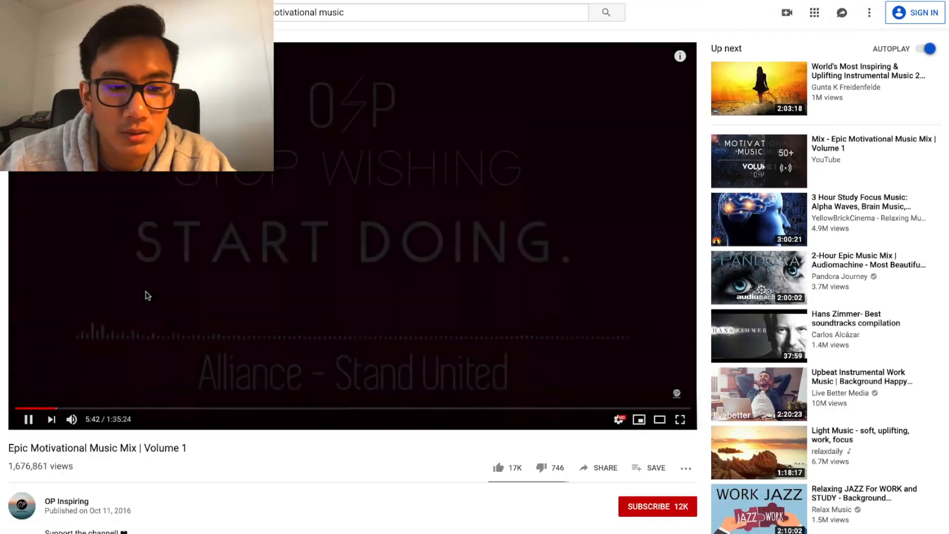
pyautogui.scroll(-6, 147, 296)
pyautogui.click(62, 466)
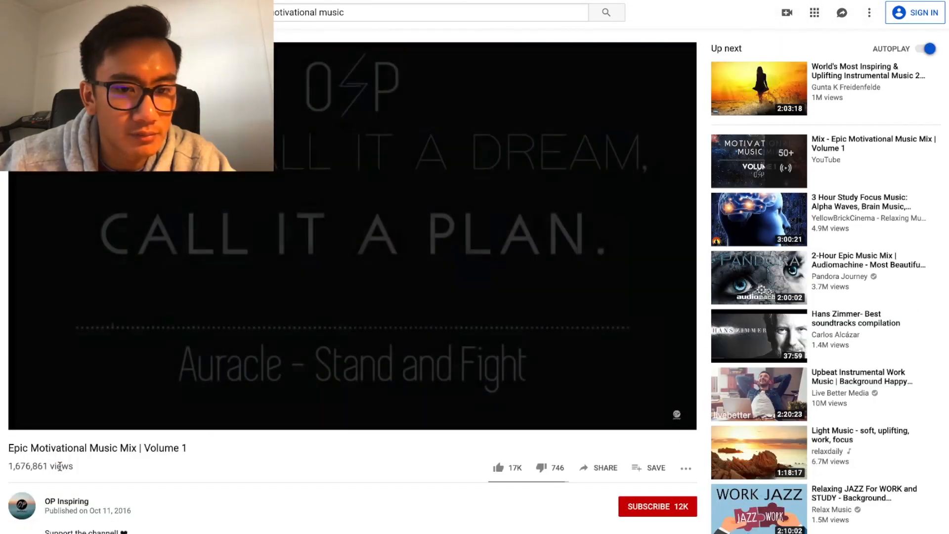
# Preview Epic Score - Liberators at 10:25 and Hans Zimmer - Tennessee at 16:05 from the song list
pyautogui.scroll(-12, 60, 466)
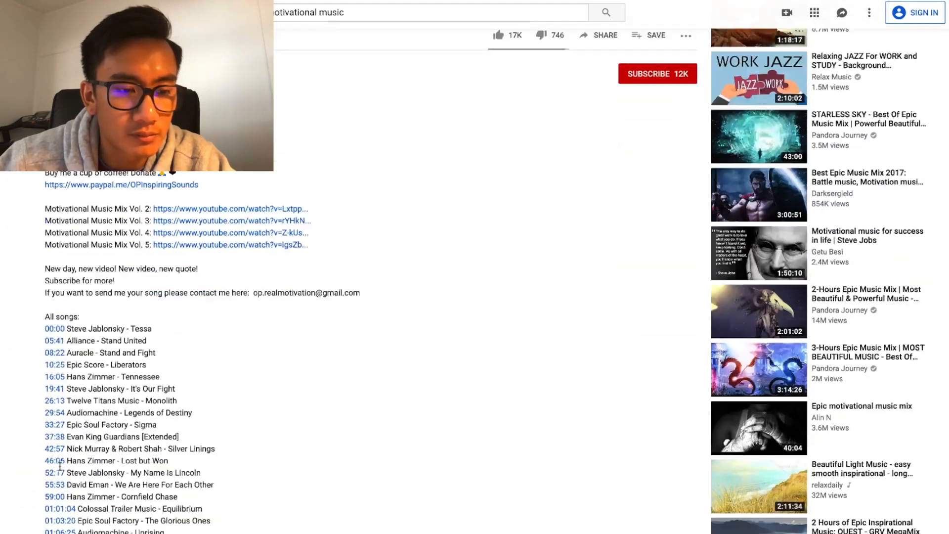
pyautogui.scroll(1, 57, 285)
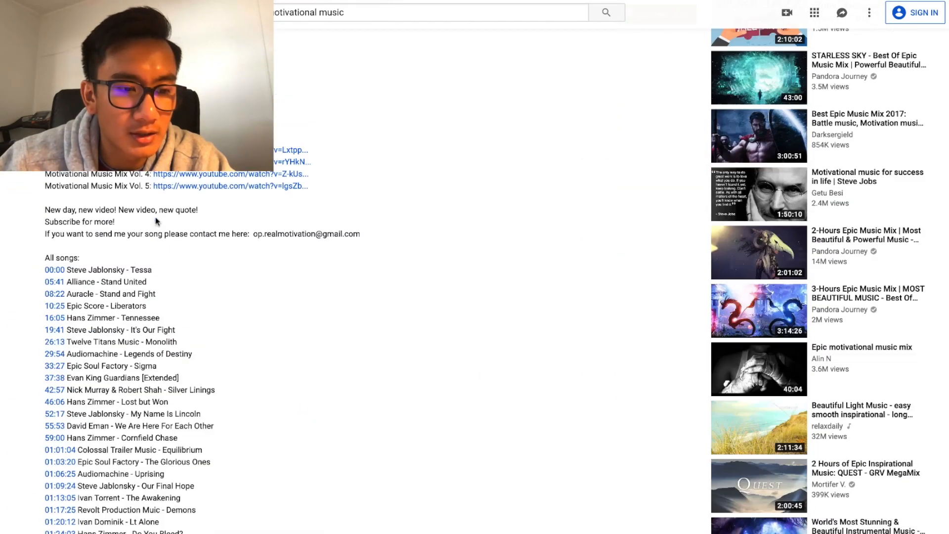
pyautogui.click(57, 307)
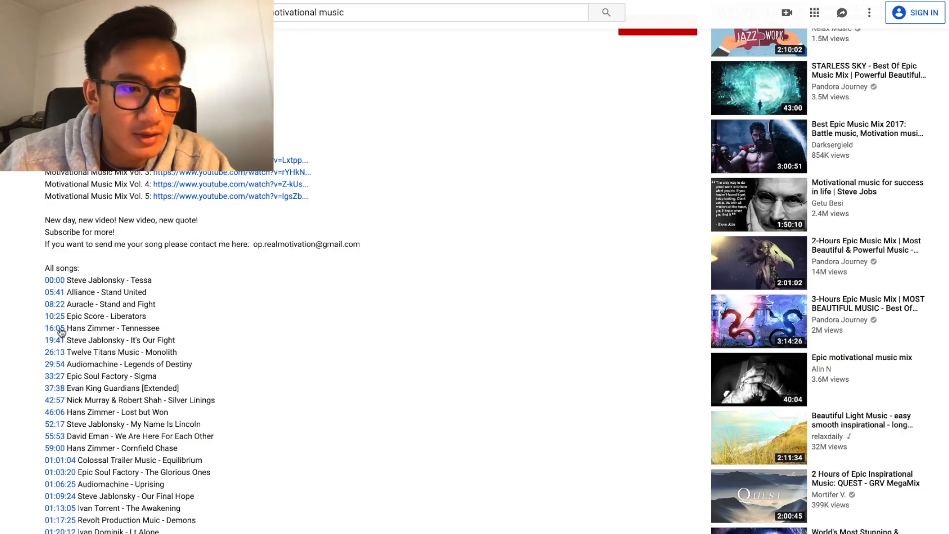
pyautogui.click(57, 329)
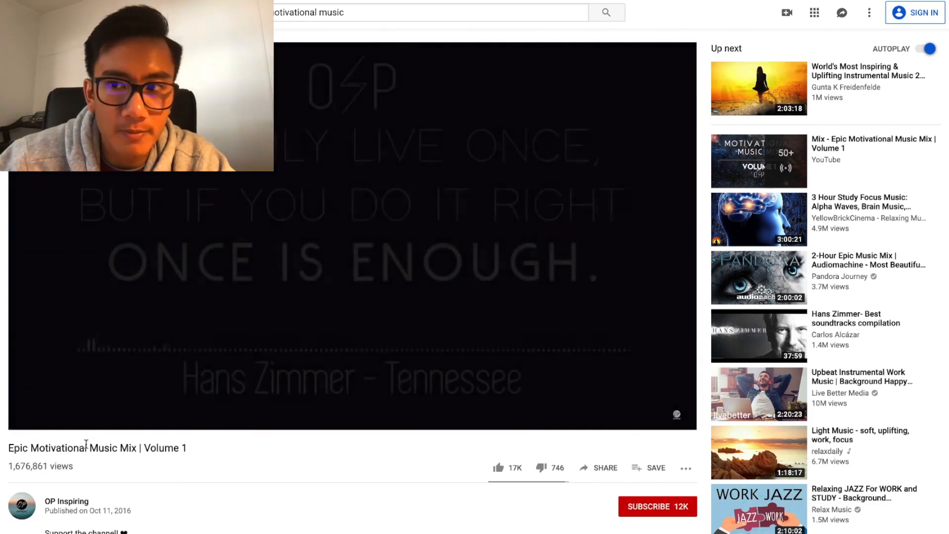
pyautogui.scroll(-8, 86, 443)
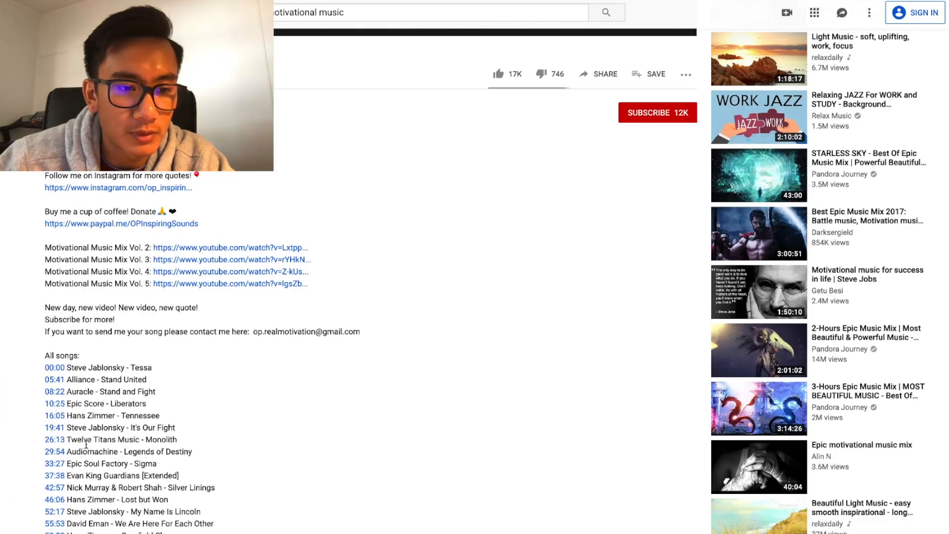
# Return to the player and skip ahead within Hans Zimmer - Tennessee to sample more of the track
pyautogui.scroll(8, 86, 444)
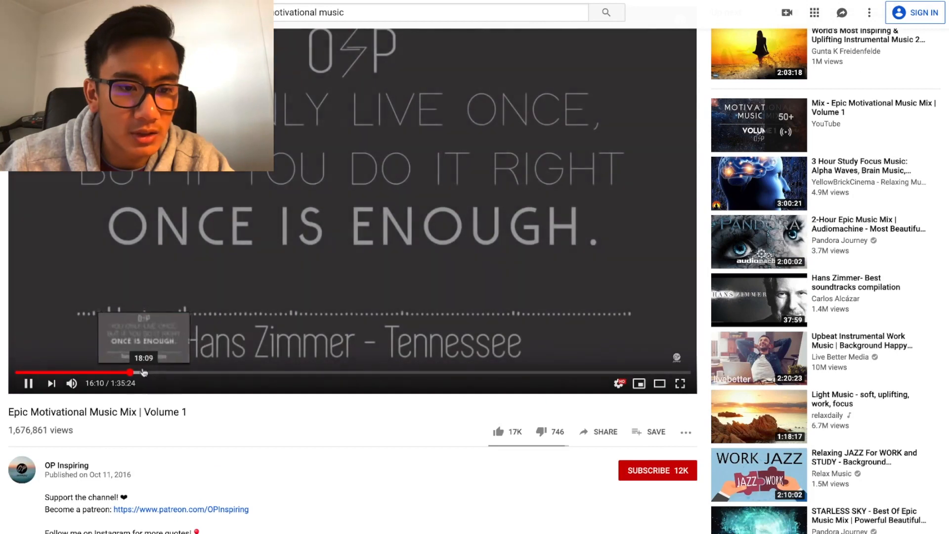
pyautogui.click(138, 376)
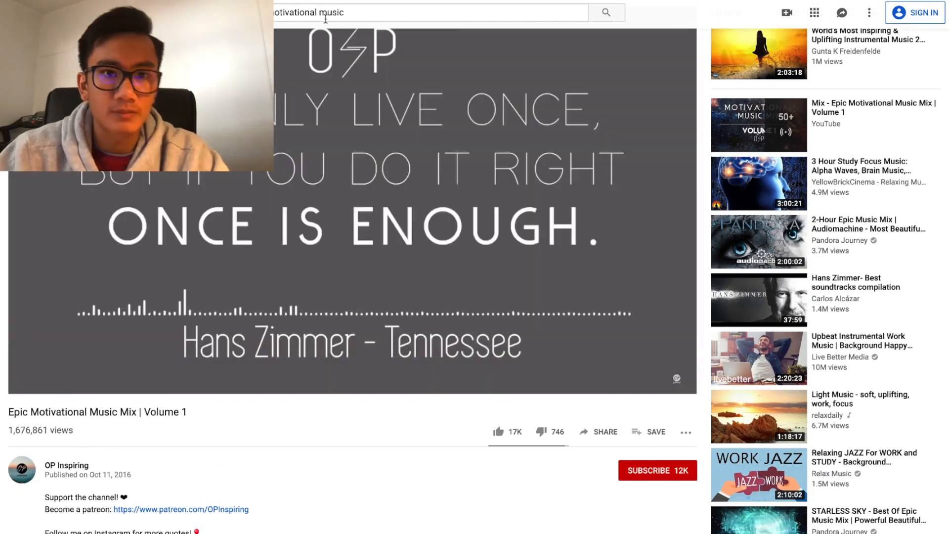
# Search YouTube for testimonial background music and open Soft Inspirational Background Music for Videos & Presentation
pyautogui.doubleClick(309, 13)
pyautogui.write('testimonial')
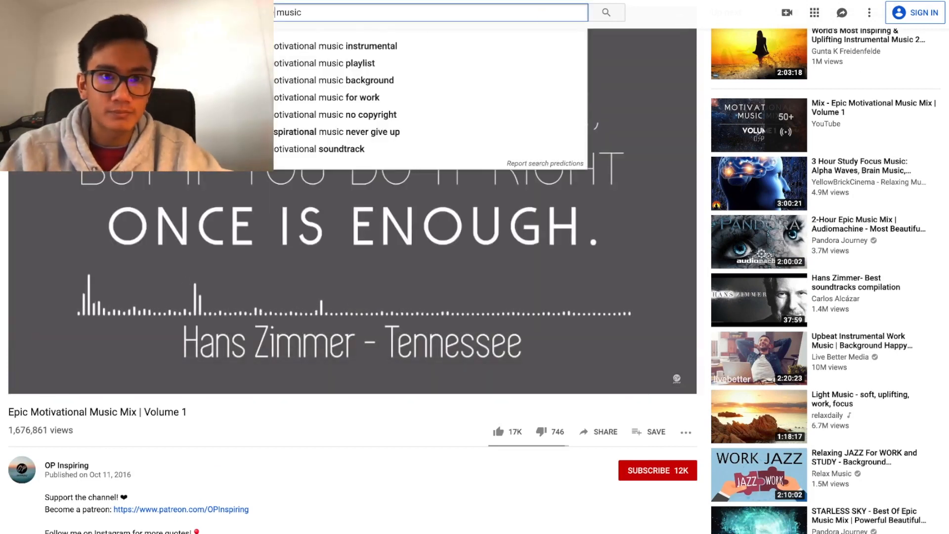
pyautogui.press('Down')
pyautogui.press('Down')
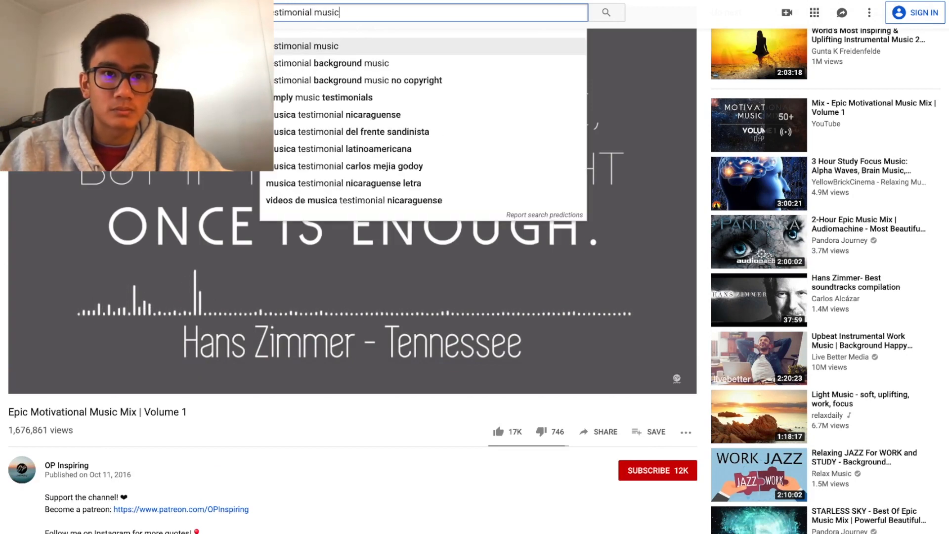
pyautogui.press('Return')
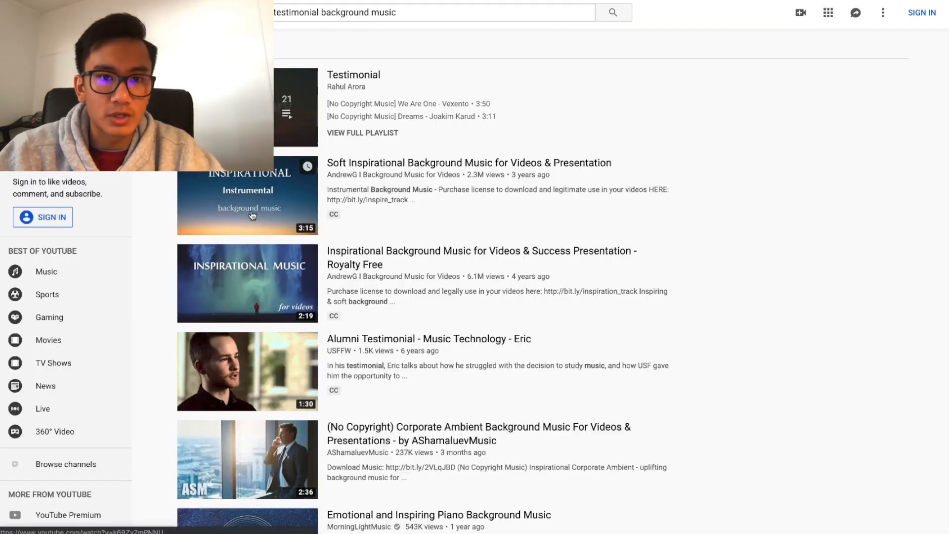
pyautogui.click(273, 210)
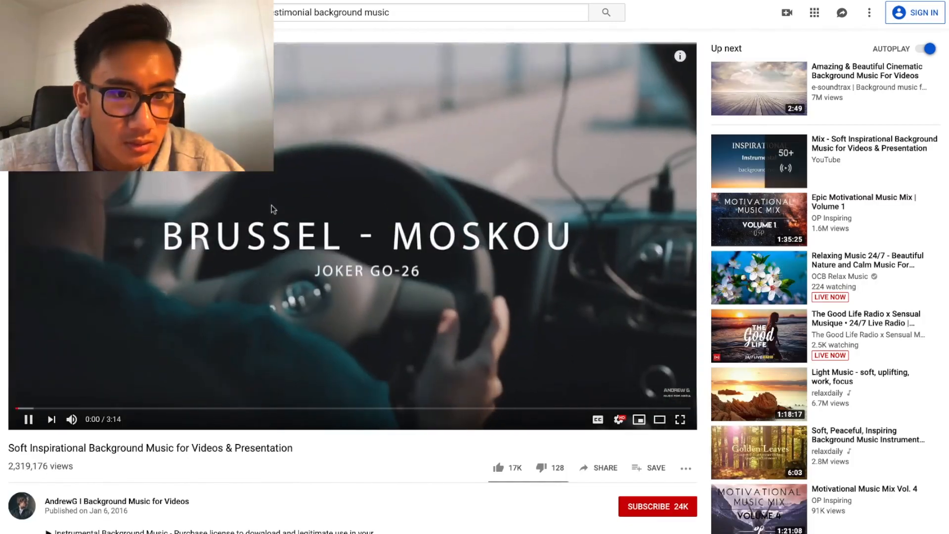
# Look over the video page and sample the soft inspirational track at about 0:28, 0:58, 2:01, 2:39 and 3:04
pyautogui.scroll(-4, 271, 204)
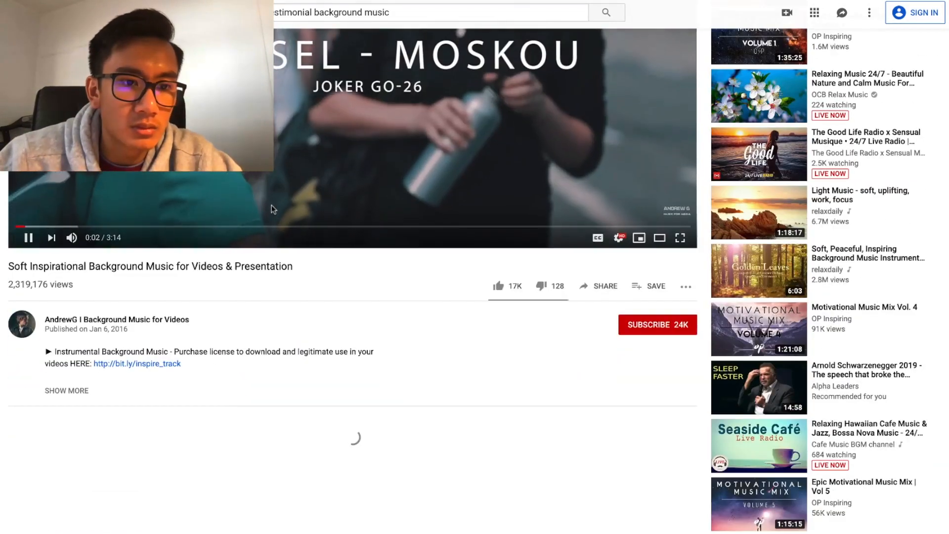
pyautogui.scroll(3, 272, 204)
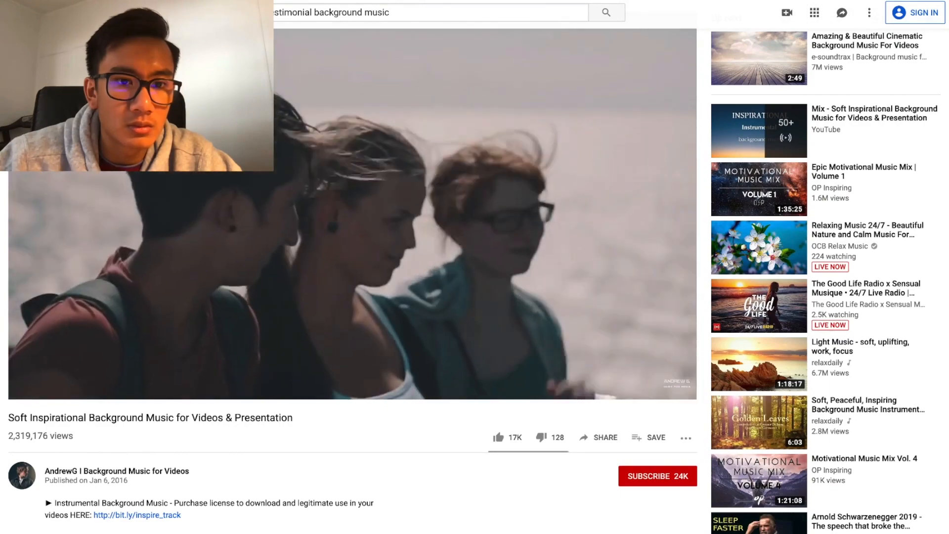
pyautogui.scroll(-6, 271, 208)
pyautogui.scroll(6, 272, 209)
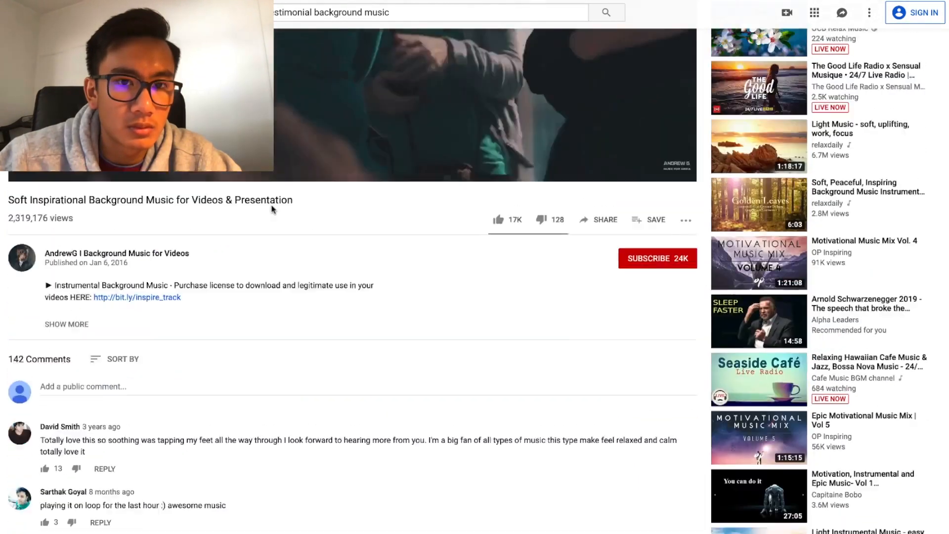
pyautogui.click(112, 412)
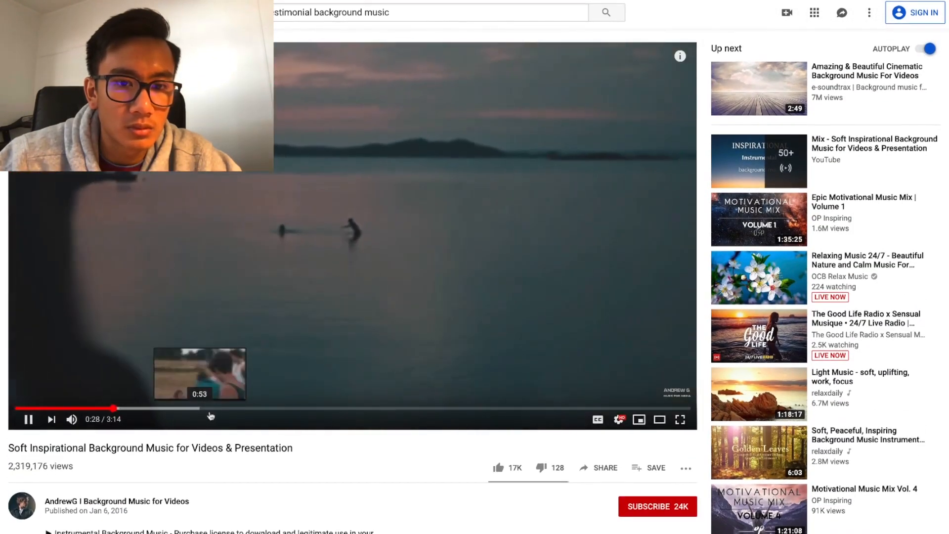
pyautogui.click(216, 412)
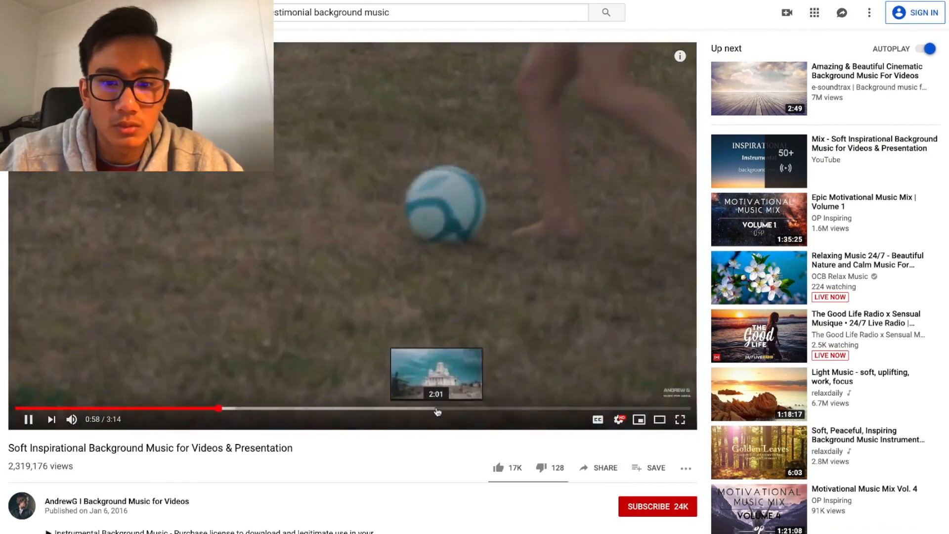
pyautogui.click(438, 410)
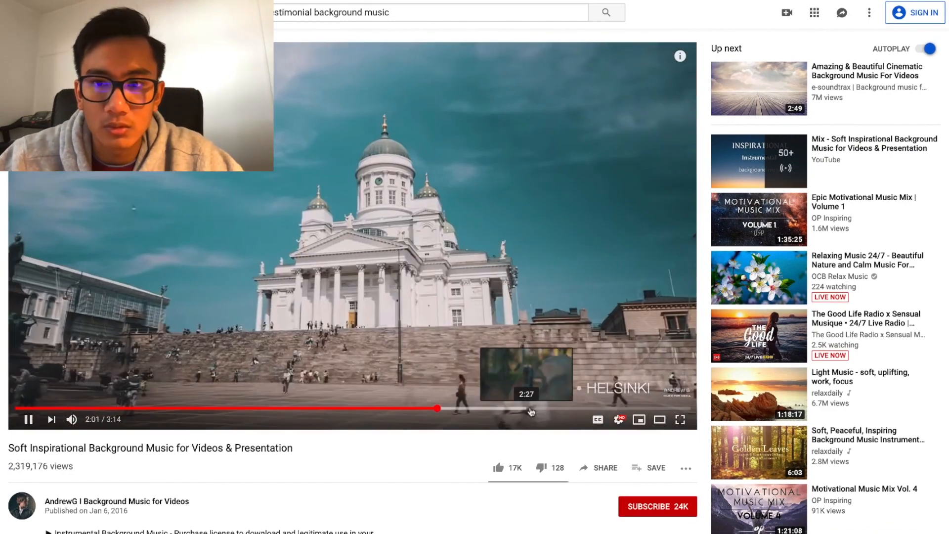
pyautogui.click(563, 409)
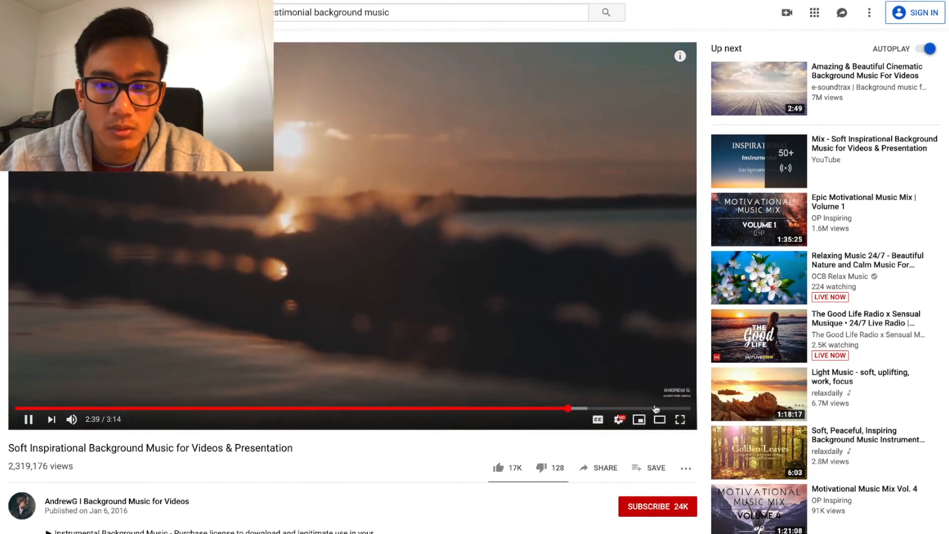
pyautogui.click(656, 409)
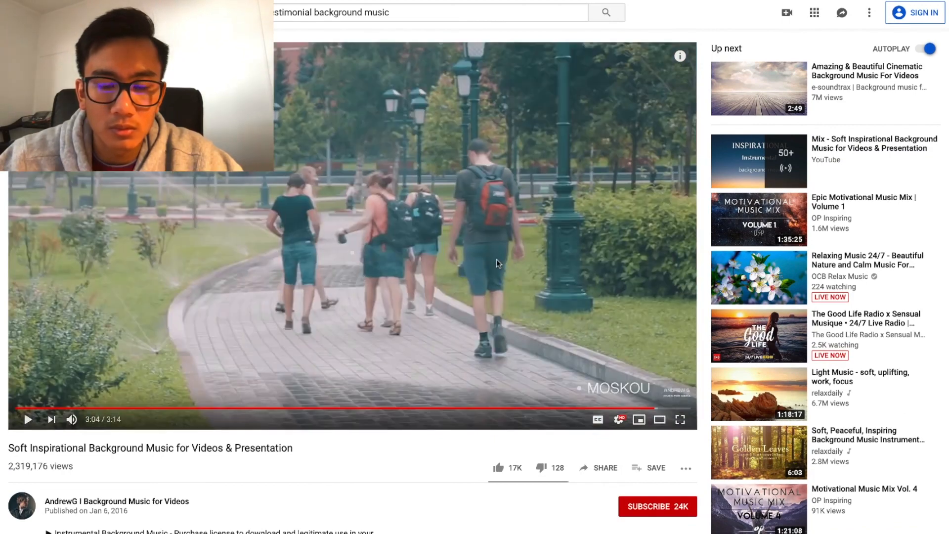
# Check the open windows, return to the YouTube video, and play the soft inspirational track's ending before pausing it
pyautogui.hotkey('ctrl', 'Up')
pyautogui.click(331, 327)
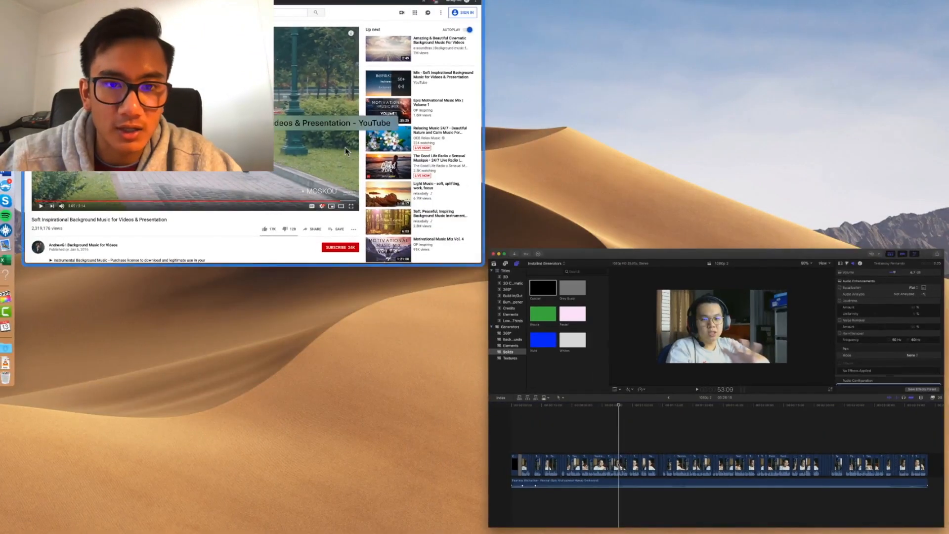
pyautogui.click(345, 147)
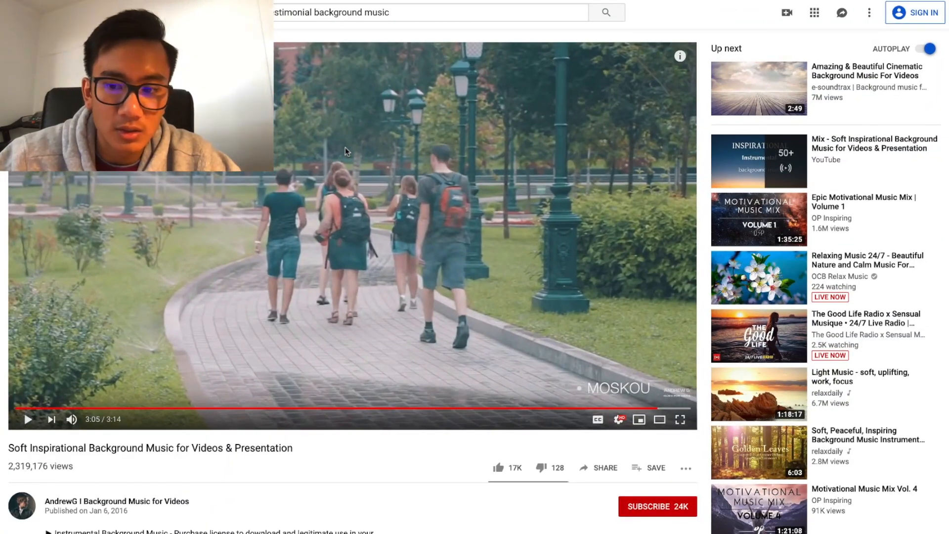
pyautogui.click(345, 148)
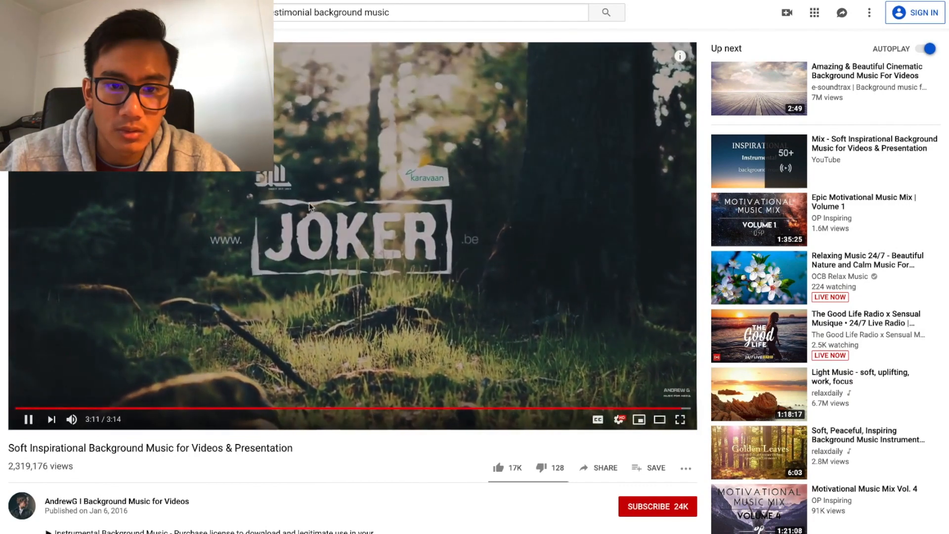
pyautogui.click(310, 204)
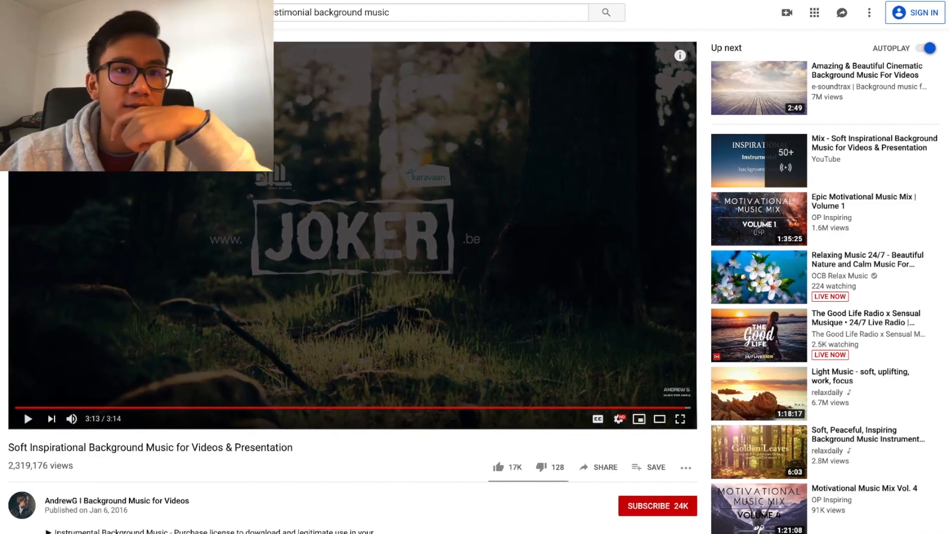
pyautogui.press('super+t')
pyautogui.write('youtub')
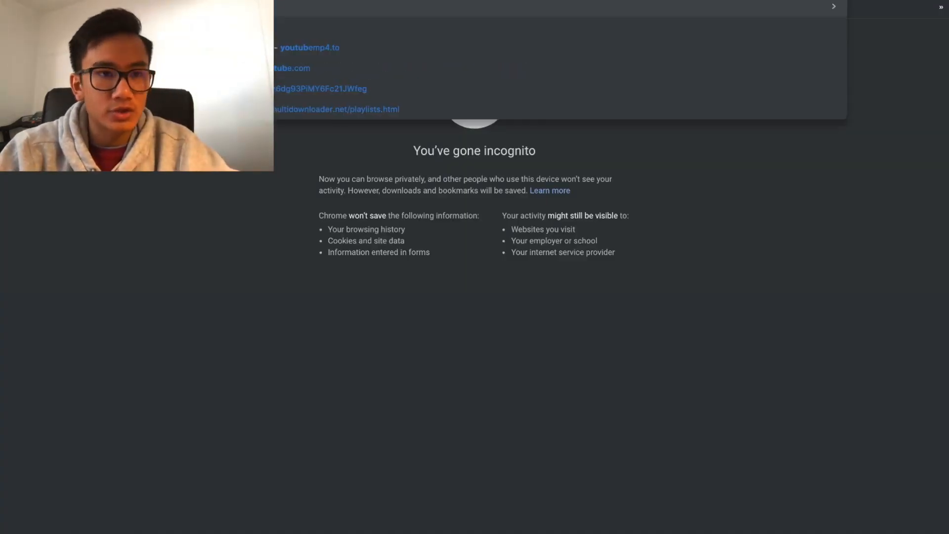
pyautogui.press('super+w')
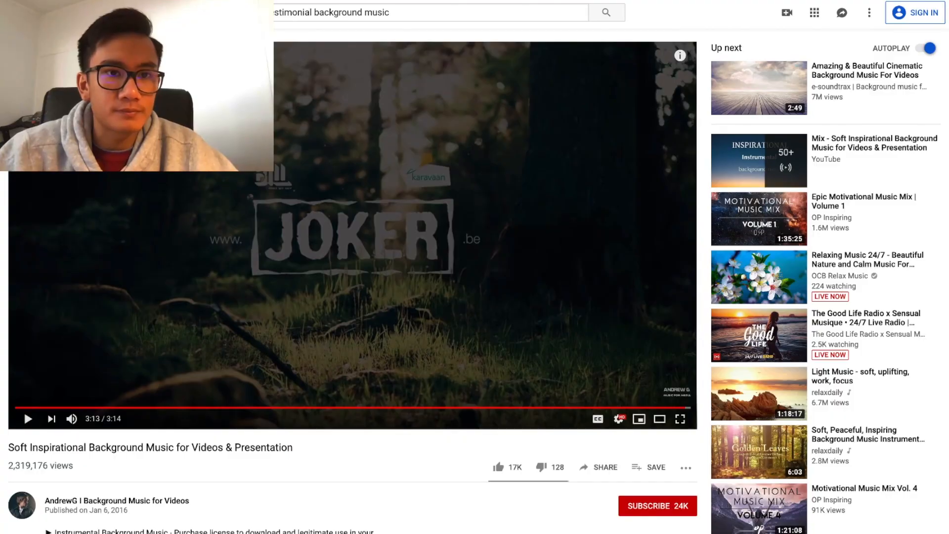
# Convert the Soft Inspirational Background Music for Videos & Presentation video to MP3 in the YtMp3 converter
pyautogui.hotkey('ctrl', 'Tab')
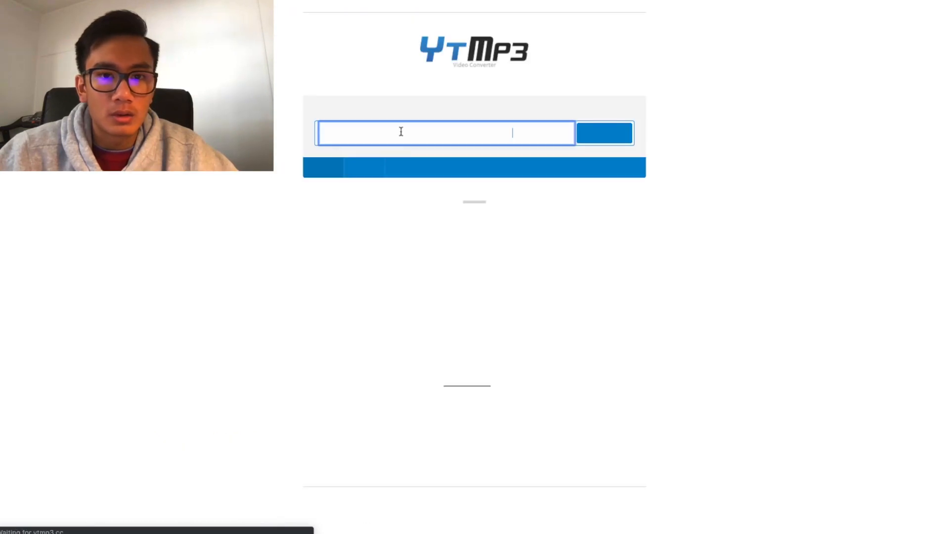
pyautogui.press('super+v')
pyautogui.click(581, 133)
pyautogui.hotkey('ctrl', 'shift', 'Tab')
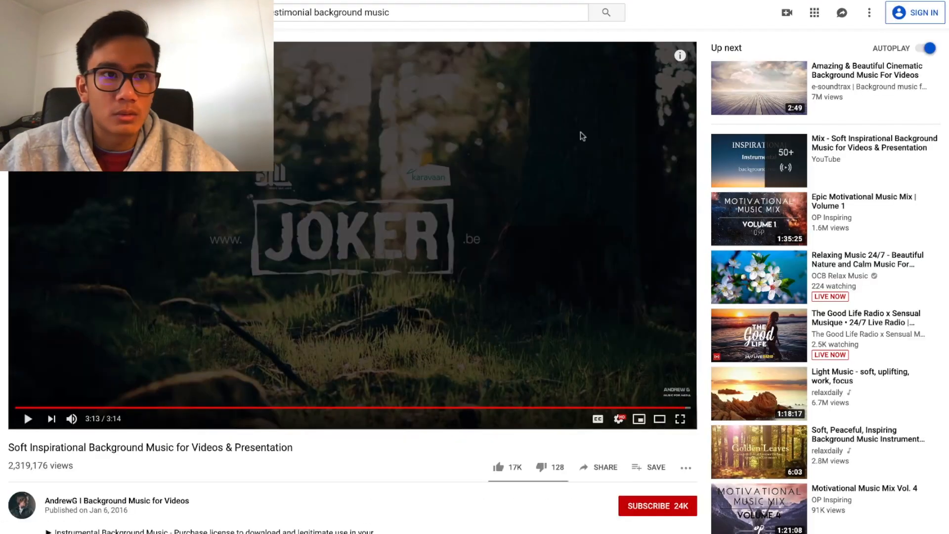
# Open Inspirational Background Music for Videos & Success Presentation from the search results and download the converted soft inspirational MP3
pyautogui.press('super+bracketleft')
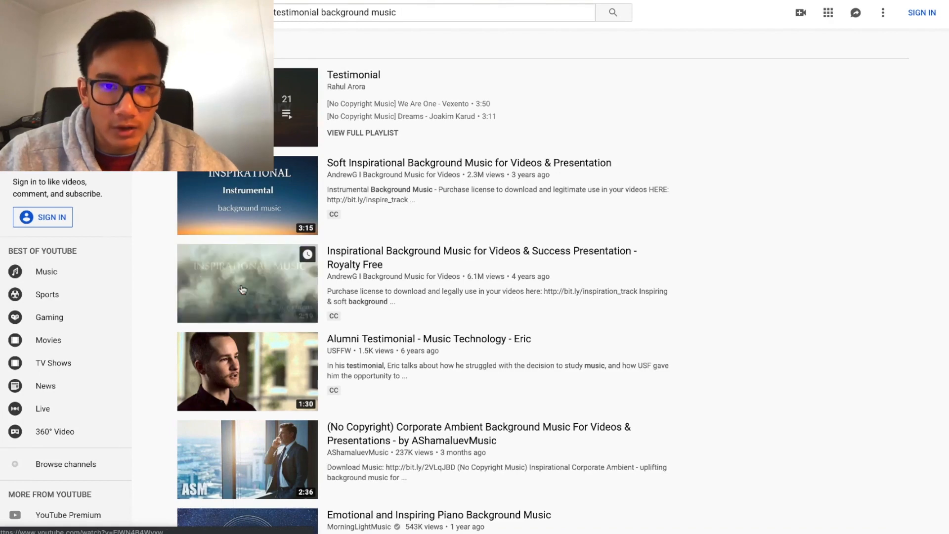
pyautogui.click(242, 290)
pyautogui.hotkey('ctrl', 'Tab')
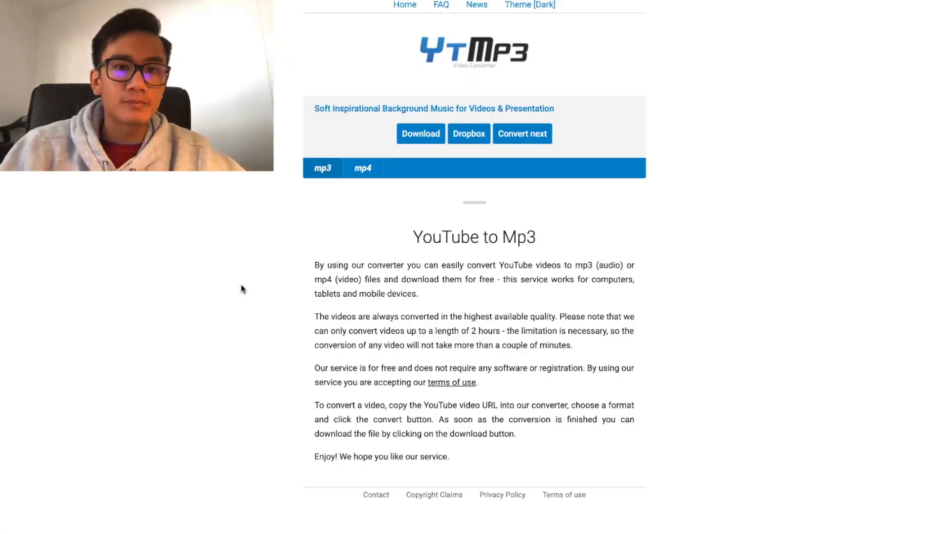
pyautogui.click(434, 129)
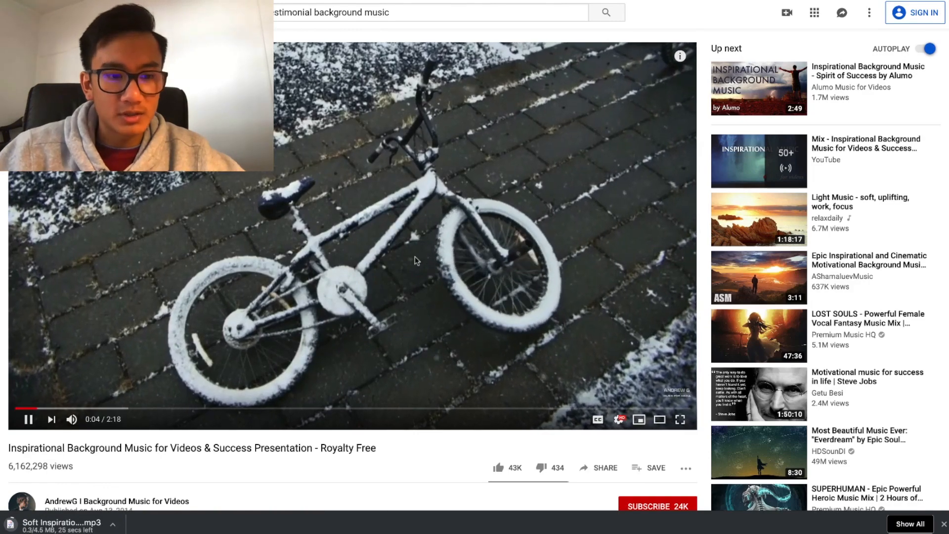
# Sample Inspirational Background Music for Videos & Success Presentation at about 0:31, 0:40, 1:26 and 1:49
pyautogui.scroll(-2, 414, 256)
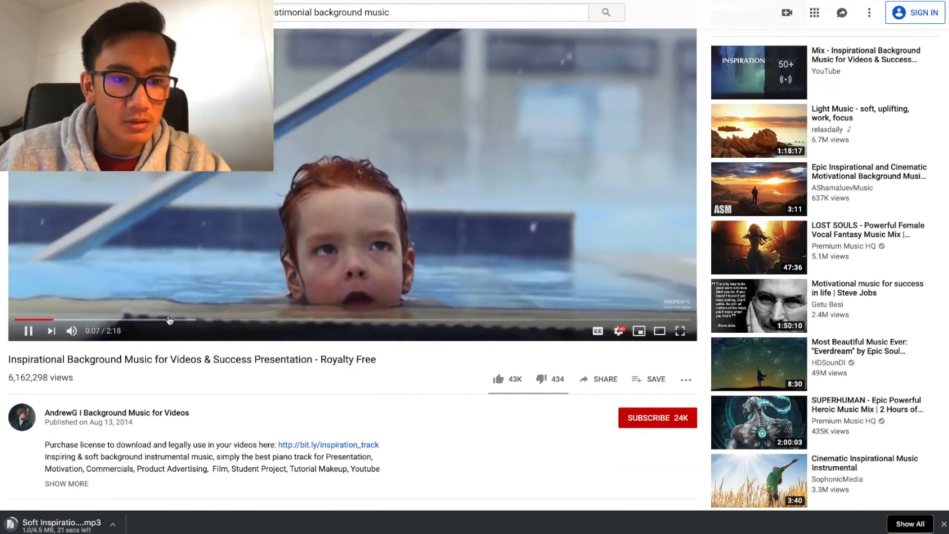
pyautogui.click(170, 320)
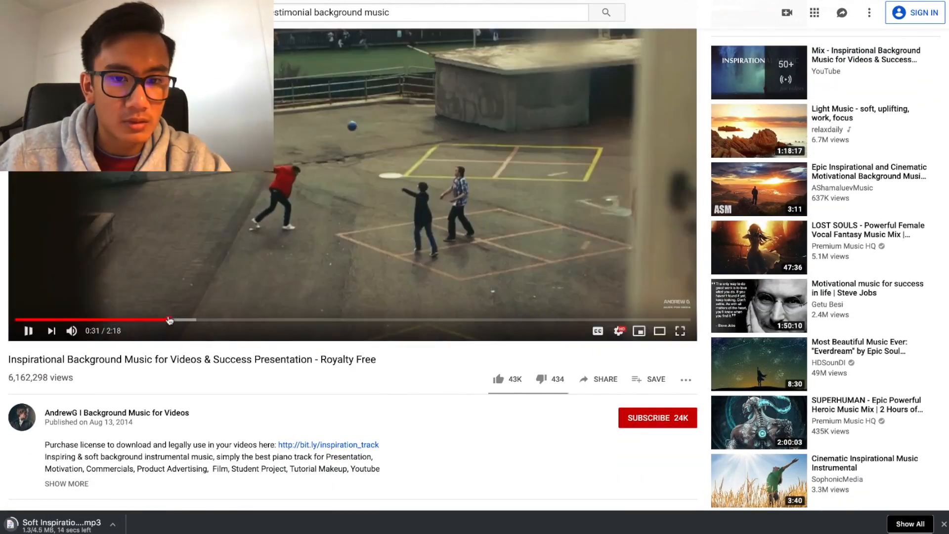
pyautogui.click(208, 319)
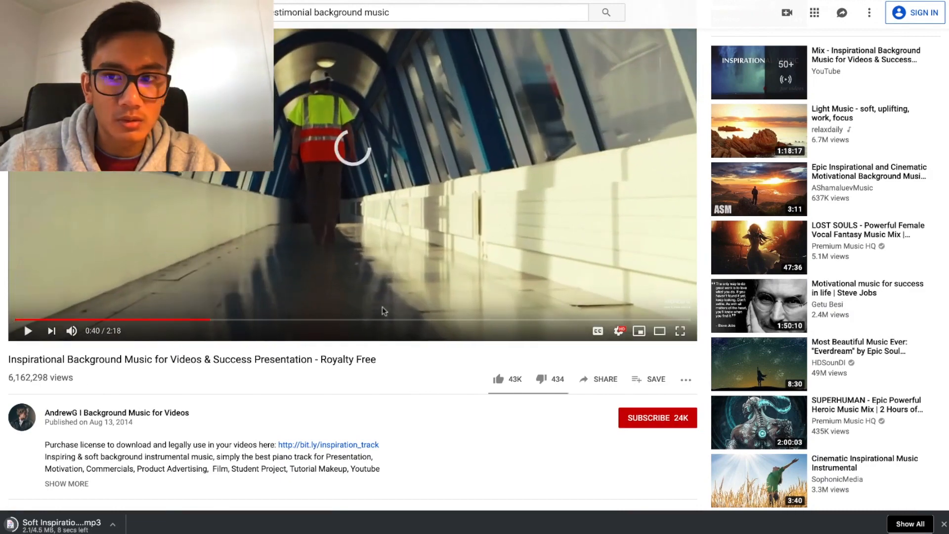
pyautogui.scroll(2, 383, 312)
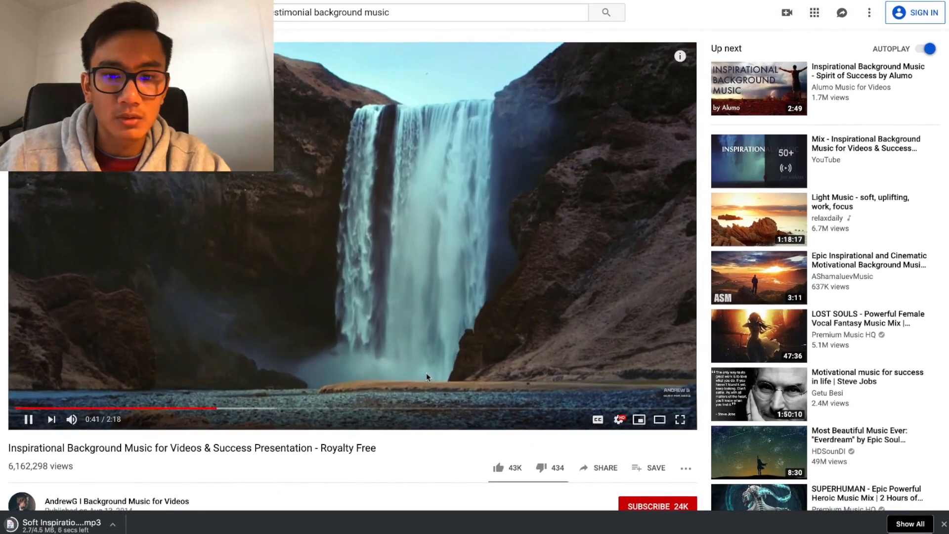
pyautogui.click(435, 408)
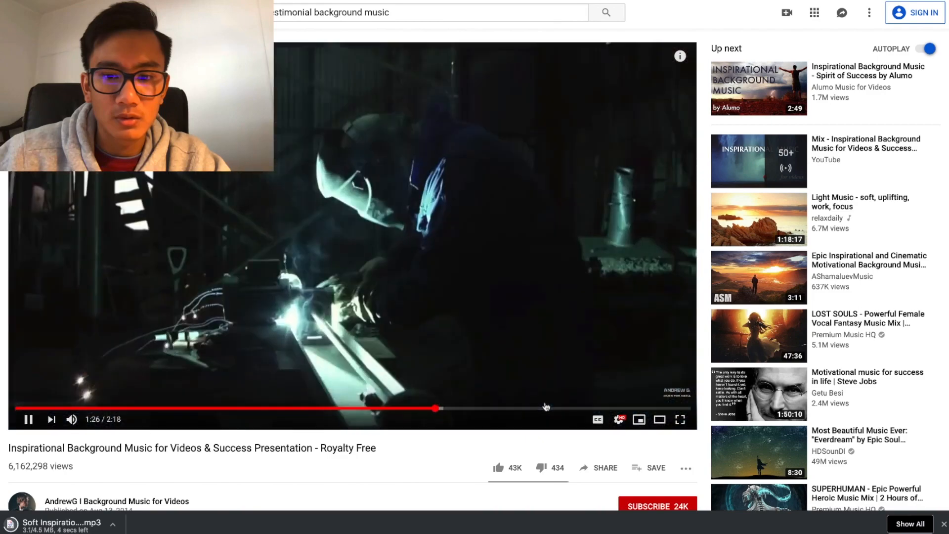
pyautogui.click(546, 407)
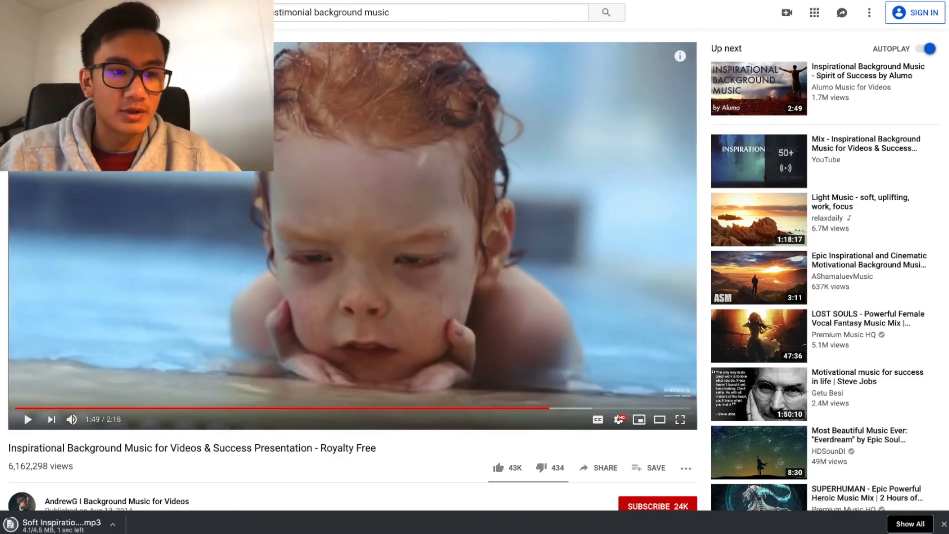
pyautogui.hotkey('ctrl', 'shift', 'Tab')
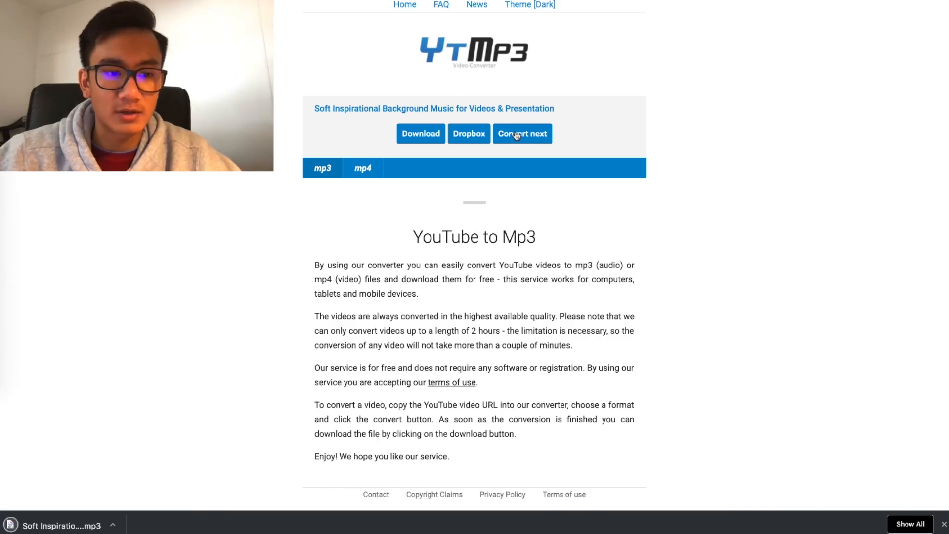
pyautogui.click(517, 136)
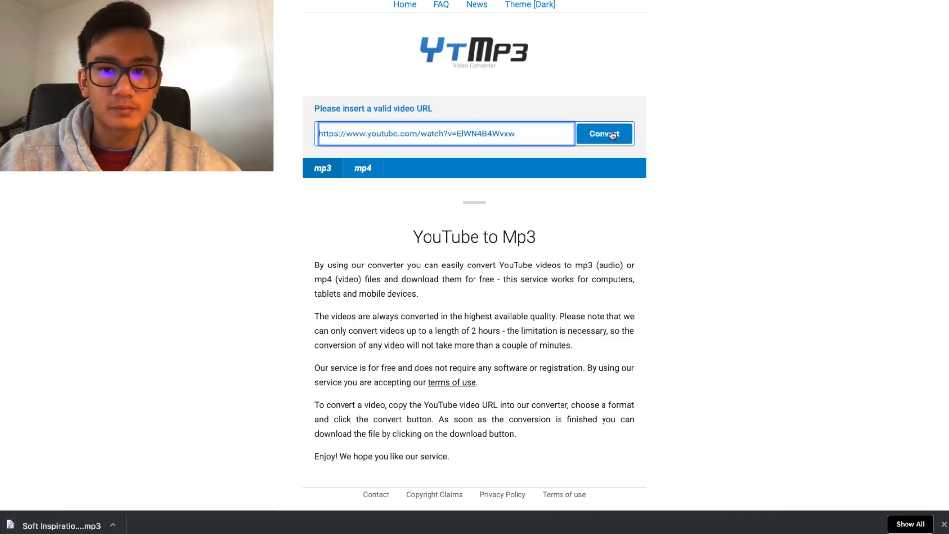
pyautogui.click(613, 135)
pyautogui.click(412, 137)
# Return to the testimonial background music results and open the Alumni Testimonial - Music Technology video
pyautogui.hotkey('ctrl', 'shift', 'Tab')
pyautogui.hscroll(-3, 412, 134)
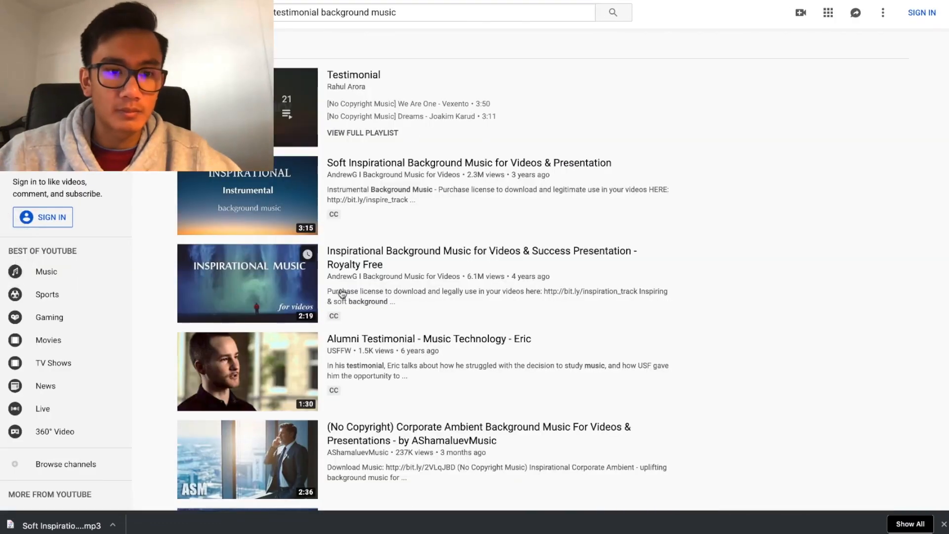
pyautogui.scroll(-2, 343, 294)
pyautogui.click(255, 293)
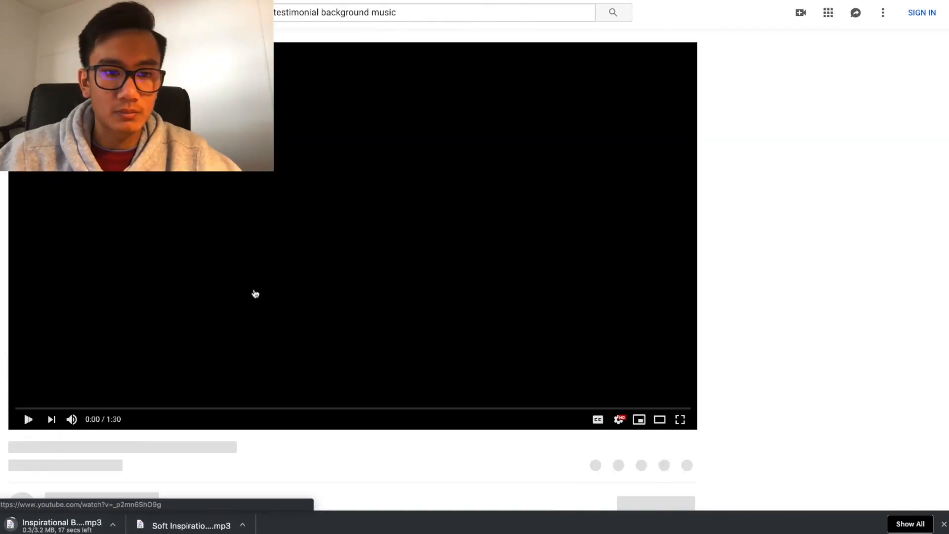
# Sample the Corporate Ambient track from the testimonial music results, Uplifting Acoustic Background Music For Videos, and Ehrling - Champagne Ocean
pyautogui.hotkey('alt', 'Left')
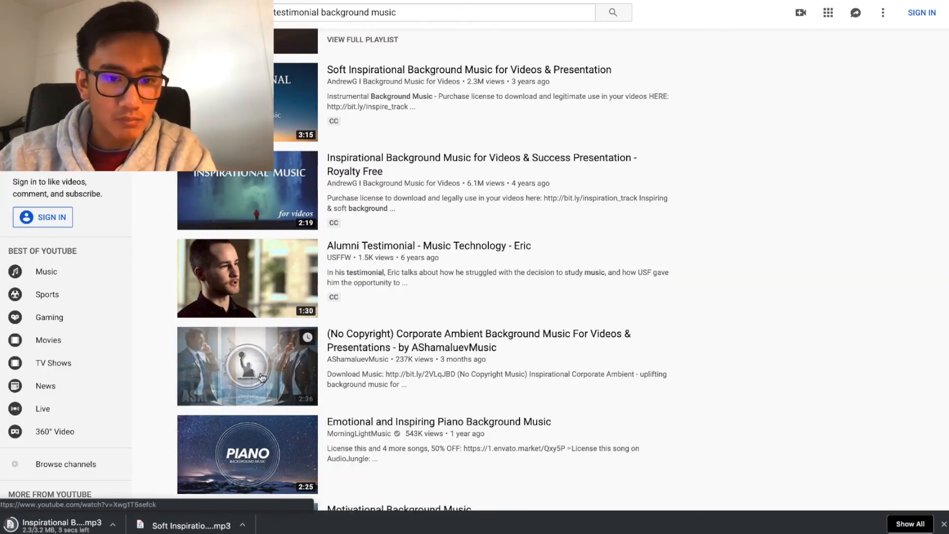
pyautogui.click(262, 377)
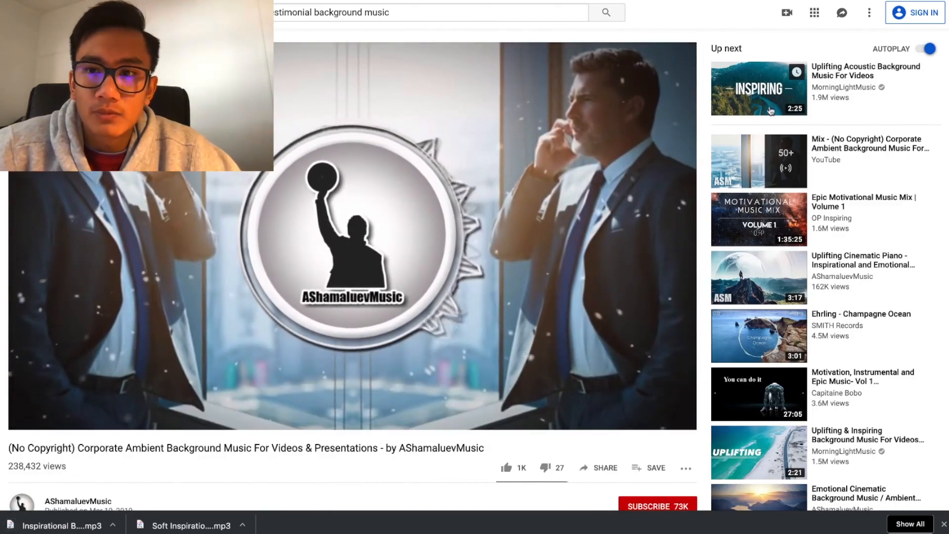
pyautogui.click(765, 78)
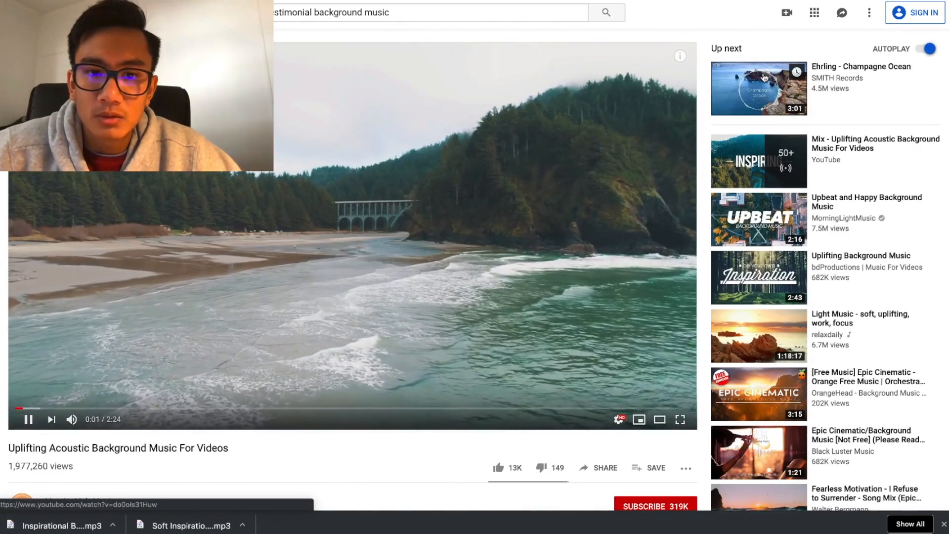
pyautogui.click(765, 78)
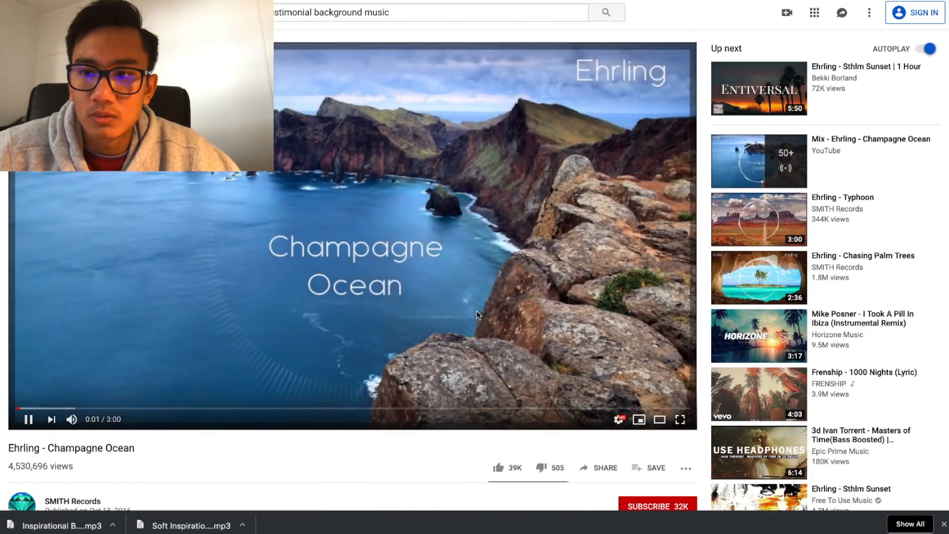
# In Final Cut Pro, disable the Fearless Motivation track, shift Soft Inspirational Background Music past the video's end, and play back the ending
pyautogui.press('super+Left')
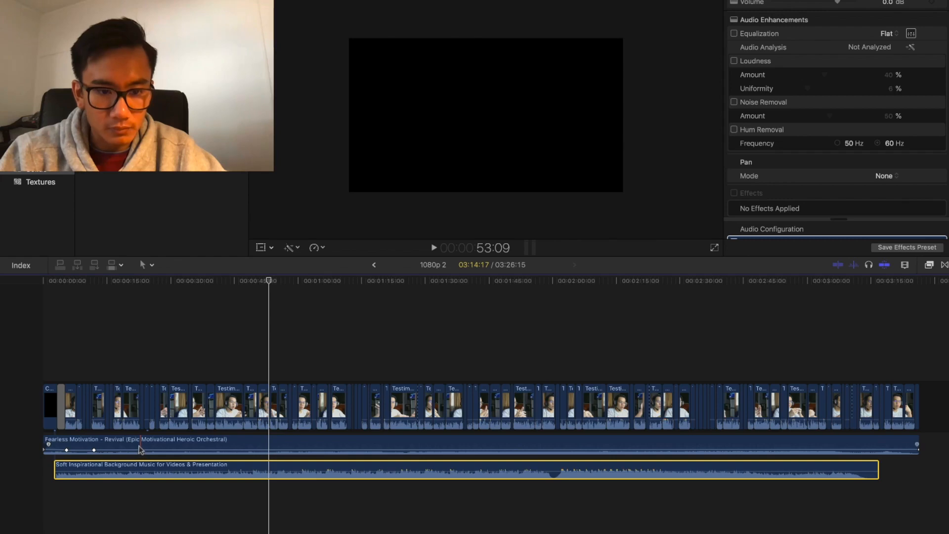
pyautogui.click(139, 447)
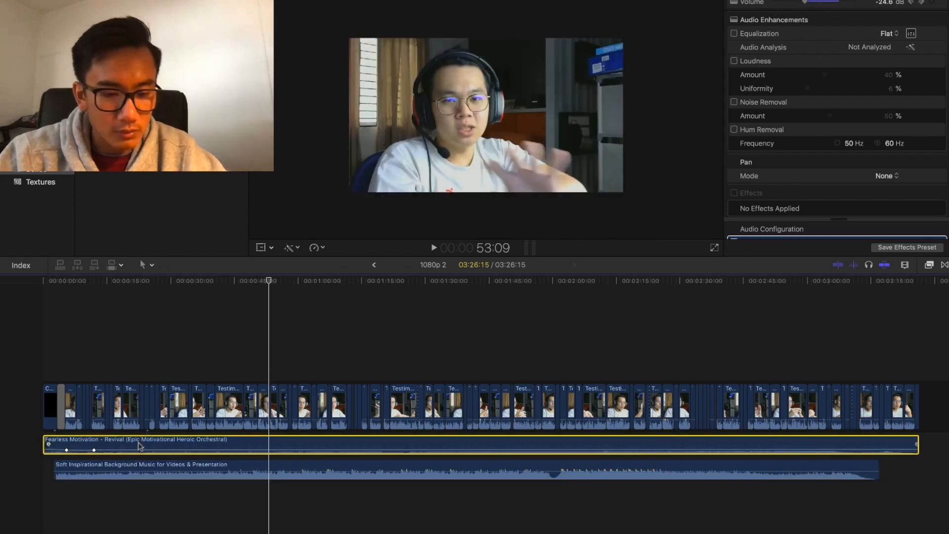
pyautogui.press('v')
pyautogui.moveTo(182, 468); pyautogui.dragTo(250, 465)
pyautogui.moveTo(816, 468); pyautogui.dragTo(832, 467)
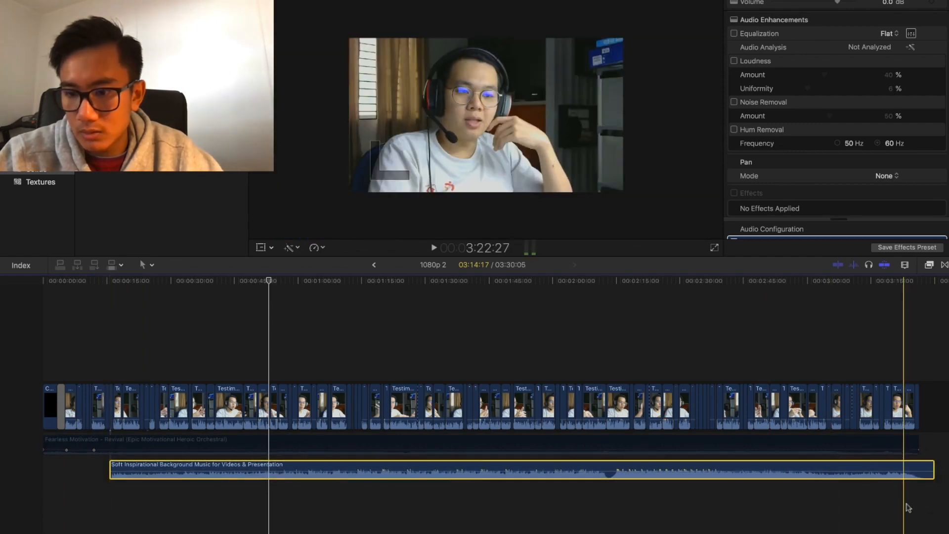
pyautogui.click(908, 508)
pyautogui.press('space')
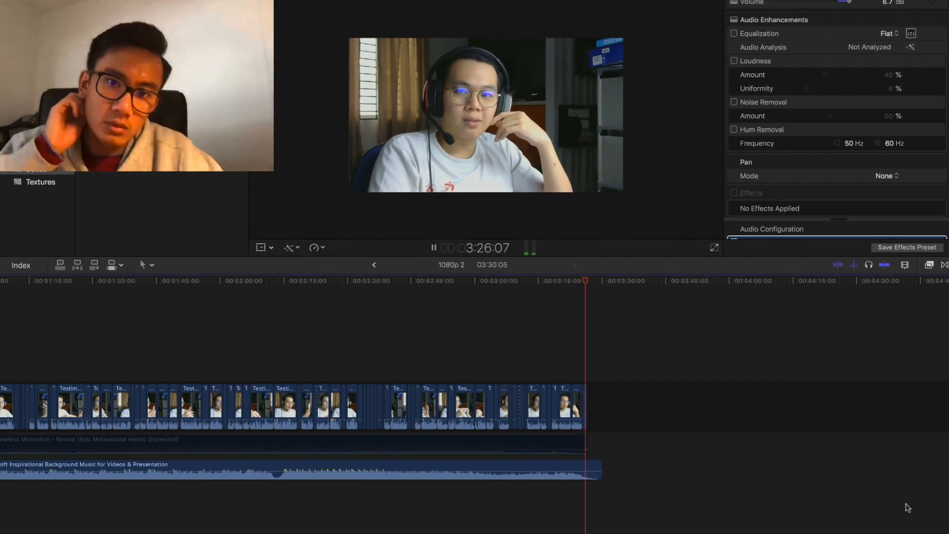
pyautogui.press('space')
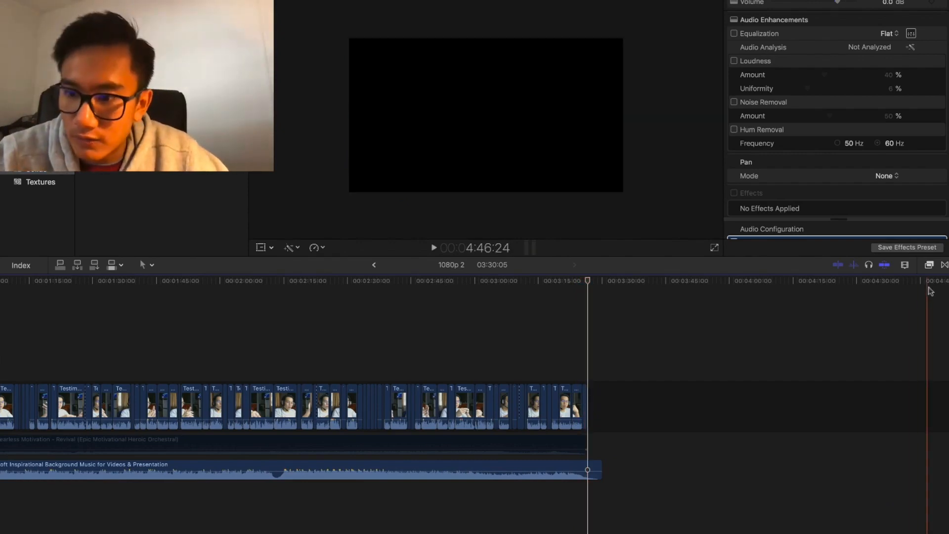
# Try a Fade To Color transition at the end of the last testimony clip and play it back
pyautogui.click(944, 265)
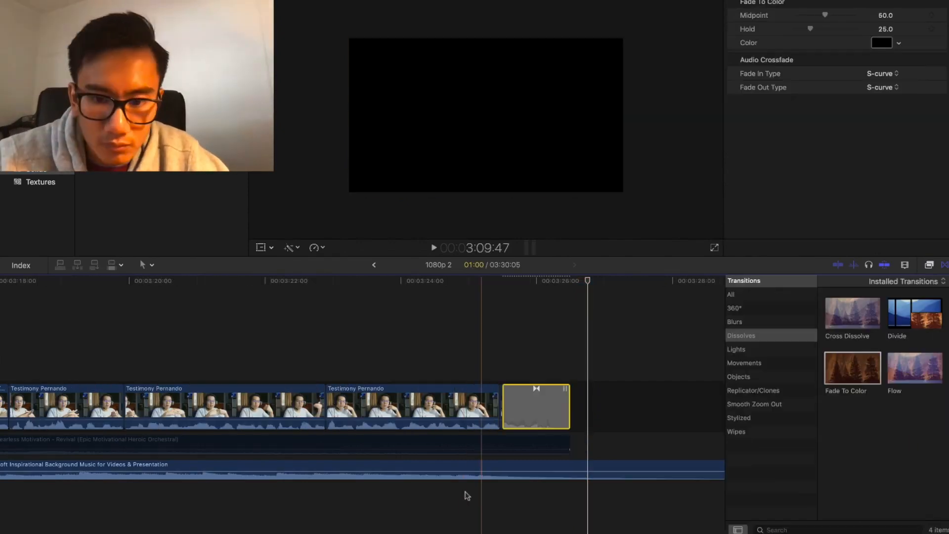
pyautogui.click(464, 492)
pyautogui.press('space')
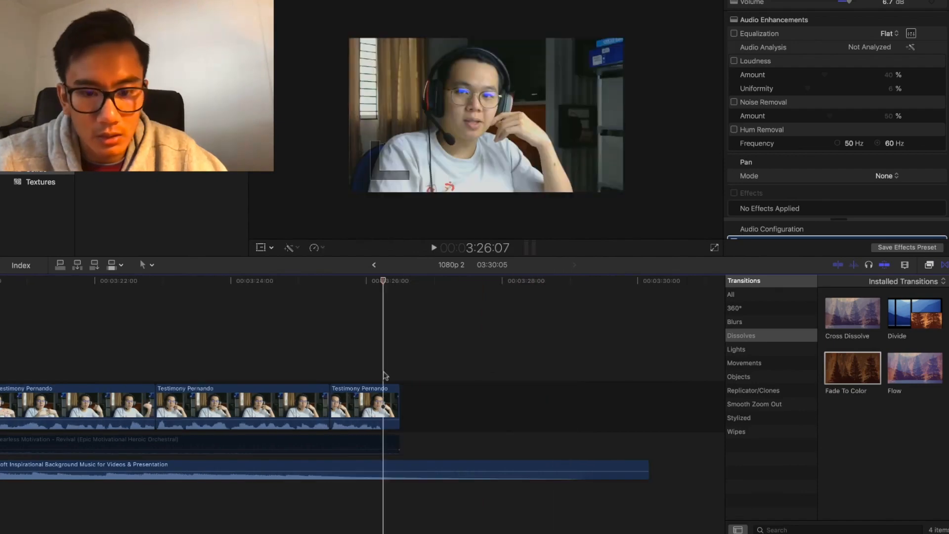
# Split the last testimony clip at 3:26:07 and stretch the short end piece to 10% slow motion
pyautogui.press('super+b')
pyautogui.click(390, 402)
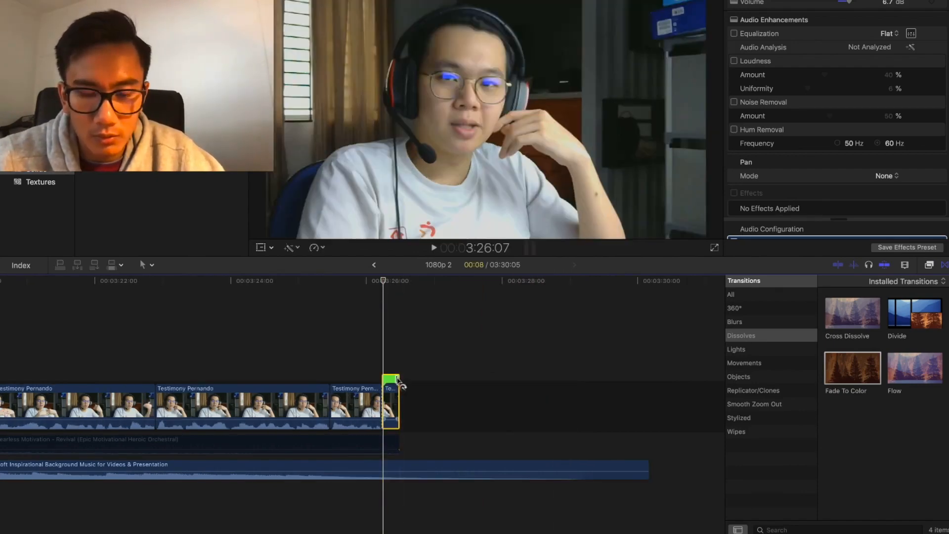
pyautogui.moveTo(397, 379); pyautogui.dragTo(565, 380)
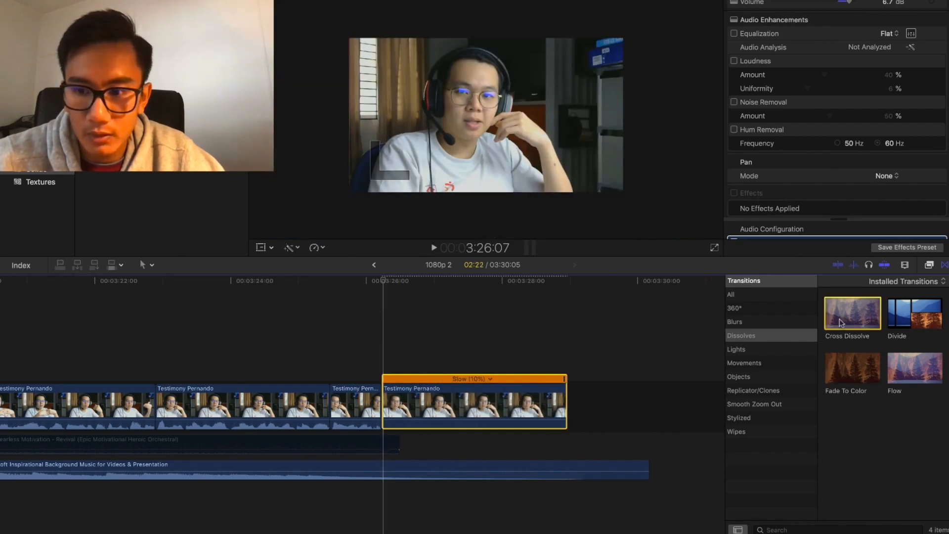
# Apply a Fade To Color transition across the slowed final clip and play back the ending
pyautogui.moveTo(752, 345); pyautogui.dragTo(621, 381)
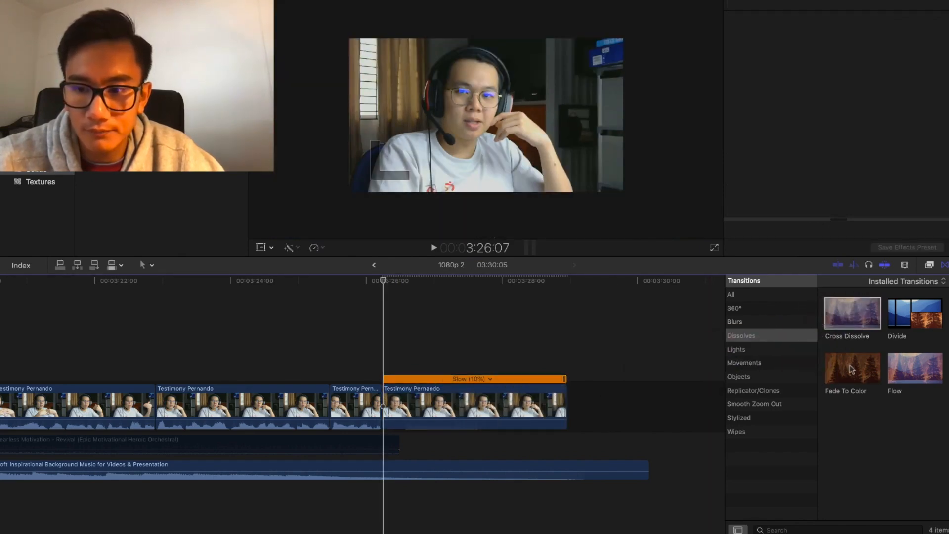
pyautogui.moveTo(851, 369); pyautogui.dragTo(383, 411)
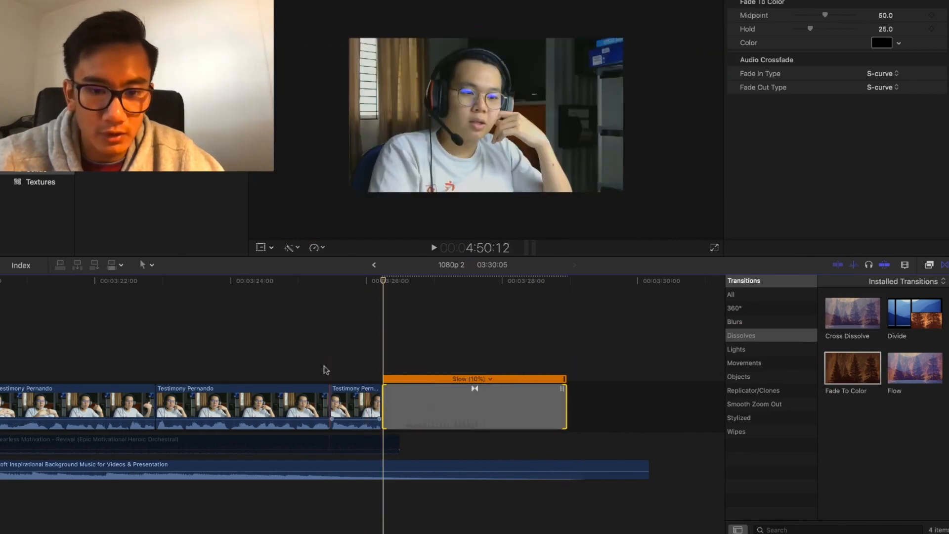
pyautogui.click(327, 366)
pyautogui.press('space')
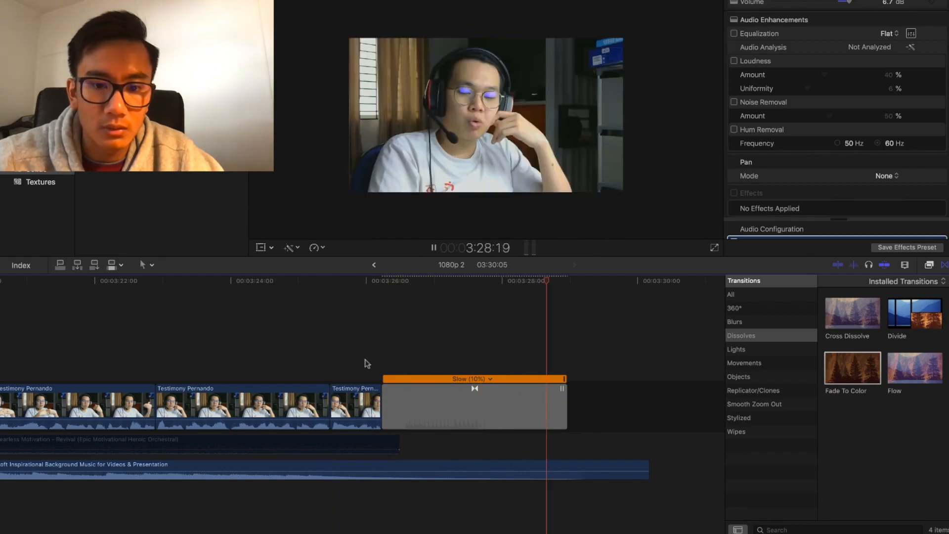
pyautogui.press('space')
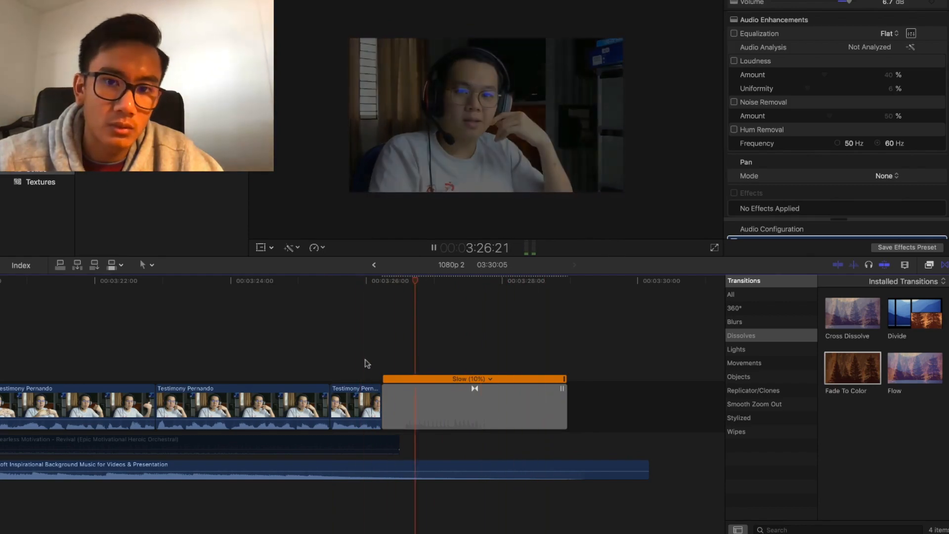
pyautogui.press('space')
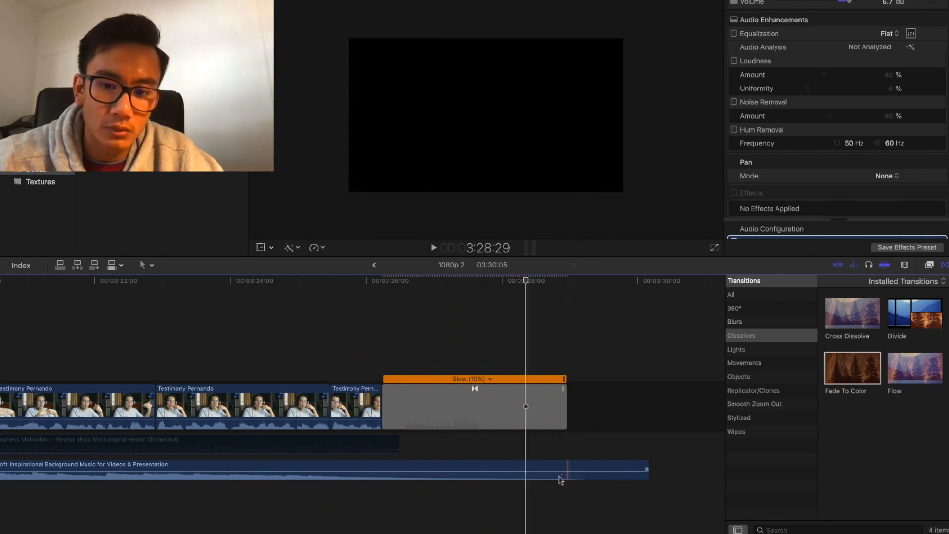
# Extend Soft Inspirational Background Music back to the start of the timeline with copied segments laid under the opening
pyautogui.click(544, 461)
pyautogui.moveTo(542, 461); pyautogui.dragTo(532, 463)
pyautogui.click(574, 501)
pyautogui.click(580, 468)
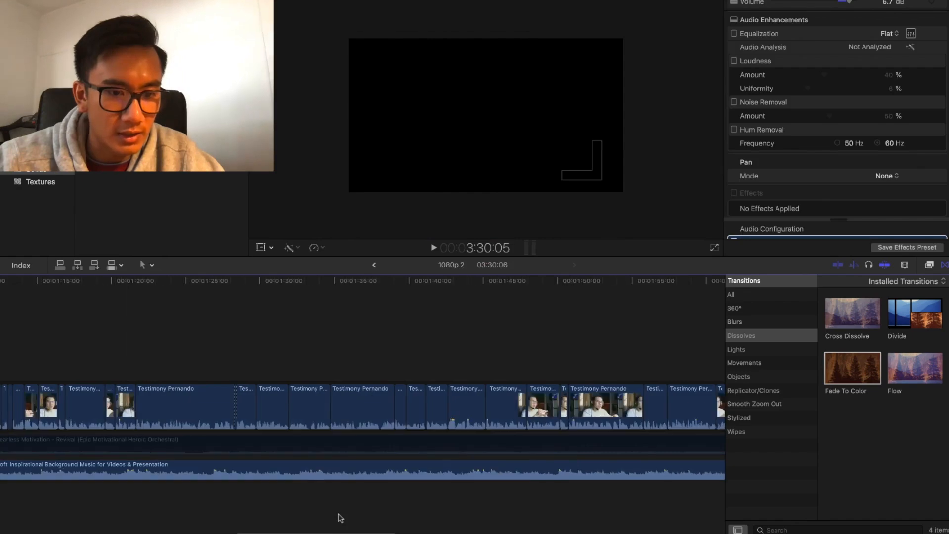
pyautogui.hscroll(-8, 340, 518)
pyautogui.press('space')
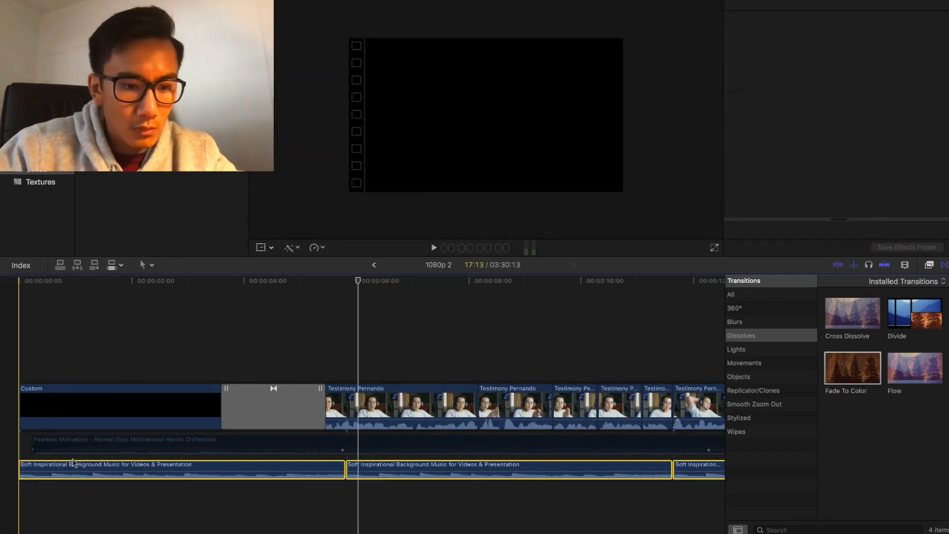
# Combine the selected opening music segments into a compound clip and give it a long audio fade-in of more than 11 seconds
pyautogui.rightClick(83, 467)
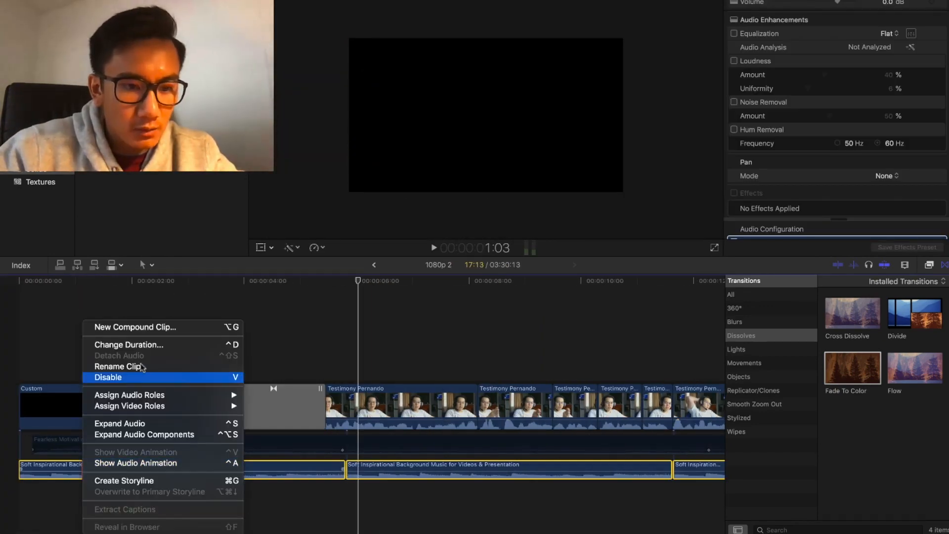
pyautogui.click(142, 328)
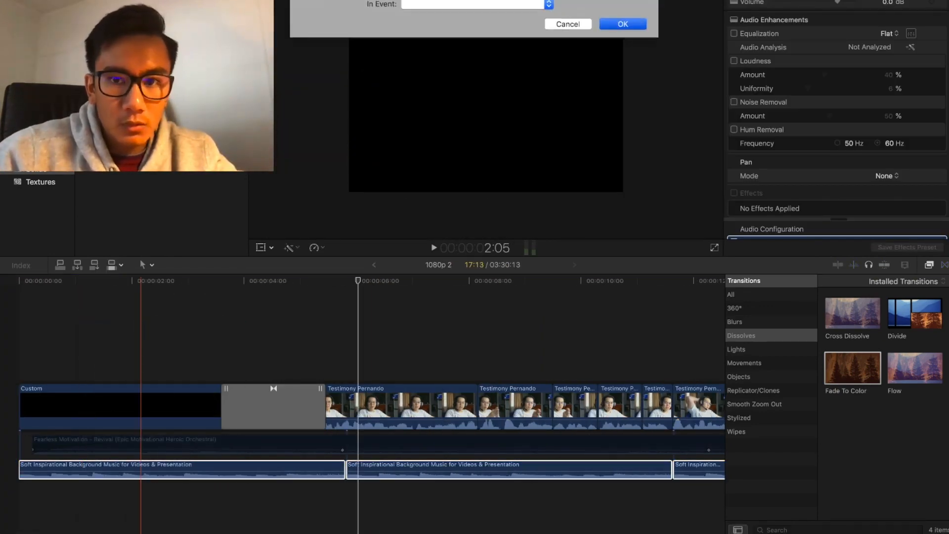
pyautogui.press('Return')
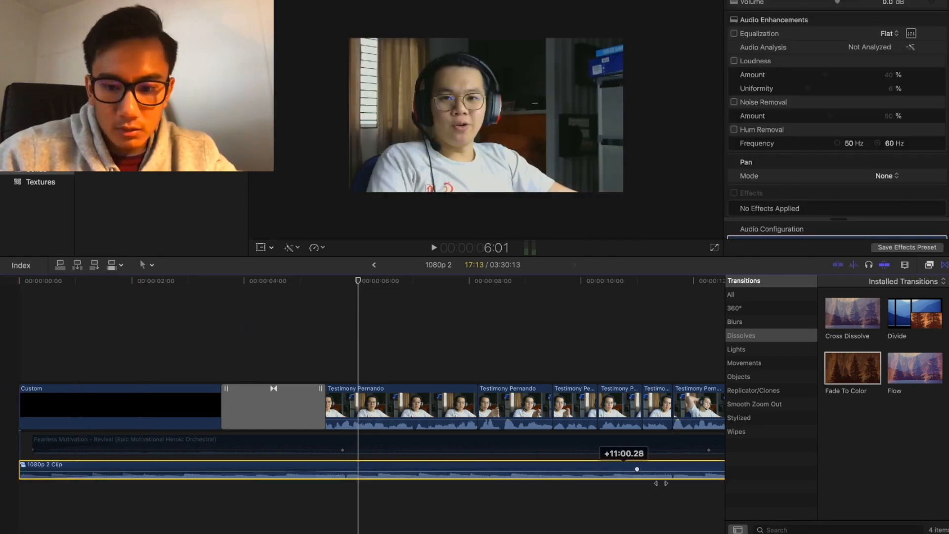
pyautogui.hscroll(10, 667, 488)
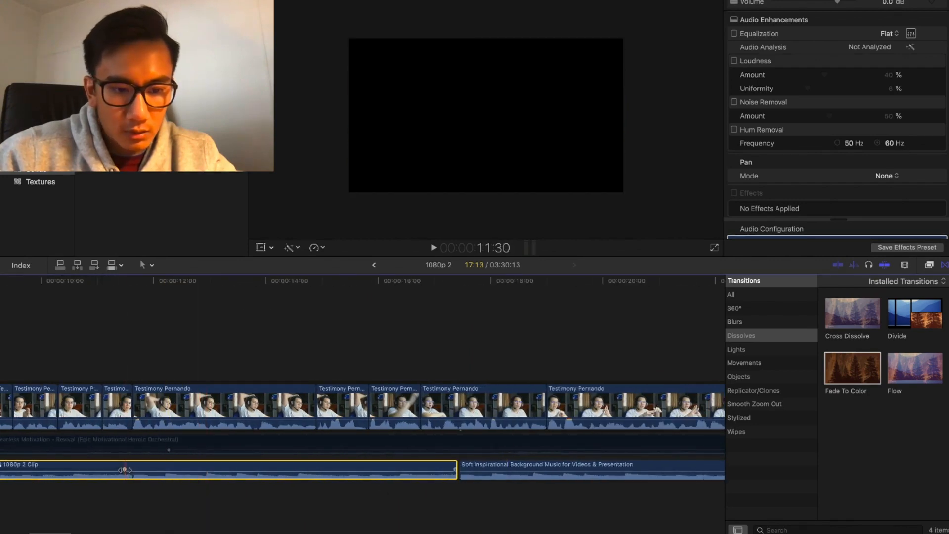
pyautogui.moveTo(125, 470); pyautogui.dragTo(330, 479)
# Set the volume of the compound music clip and the music segment after it to -10 dB
pyautogui.moveTo(500, 496); pyautogui.dragTo(438, 461)
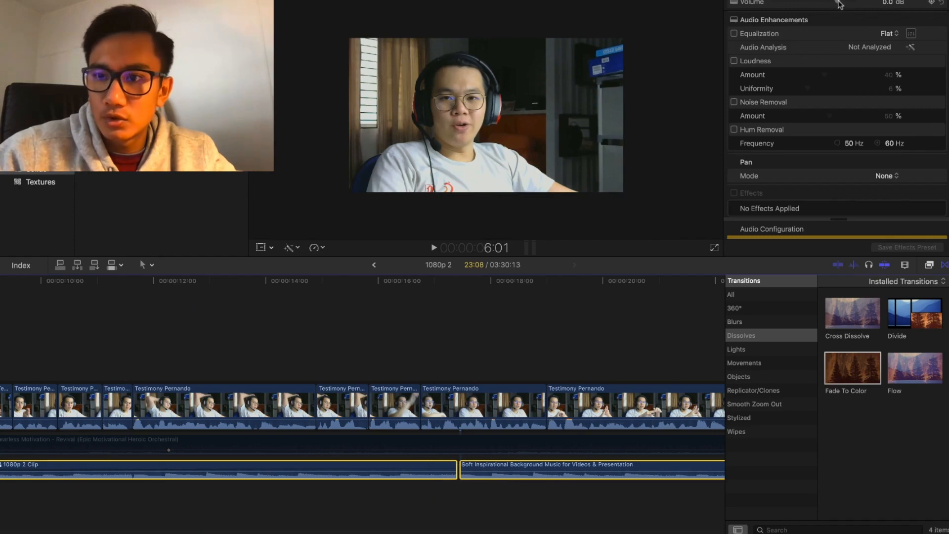
pyautogui.moveTo(839, 4); pyautogui.dragTo(833, 4)
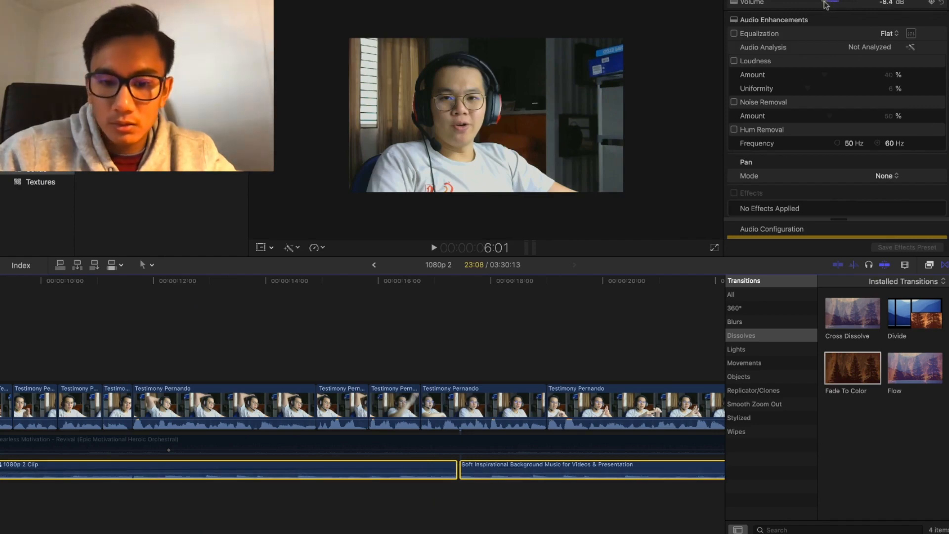
pyautogui.click(885, 4)
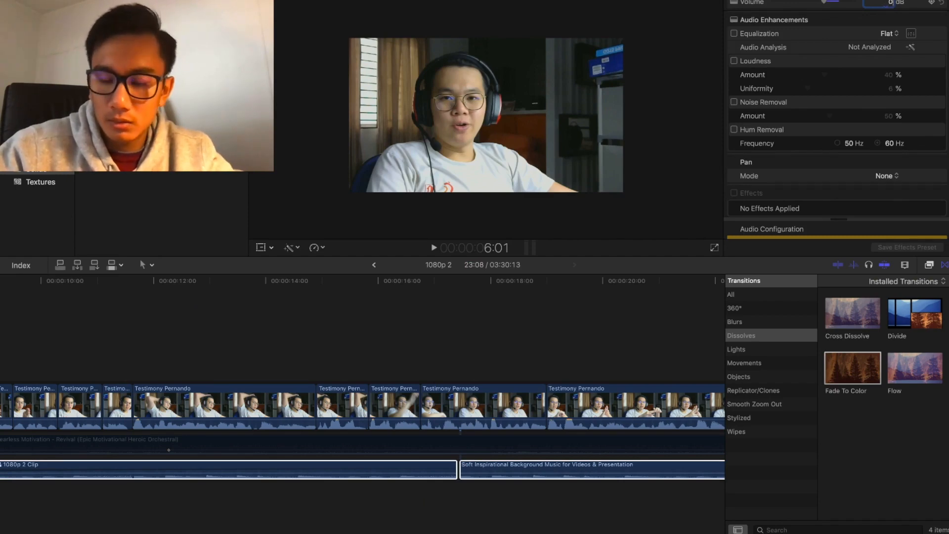
# Play back the opening through about 0:33 to judge the music level against the speech
pyautogui.hscroll(-10, 320, 447)
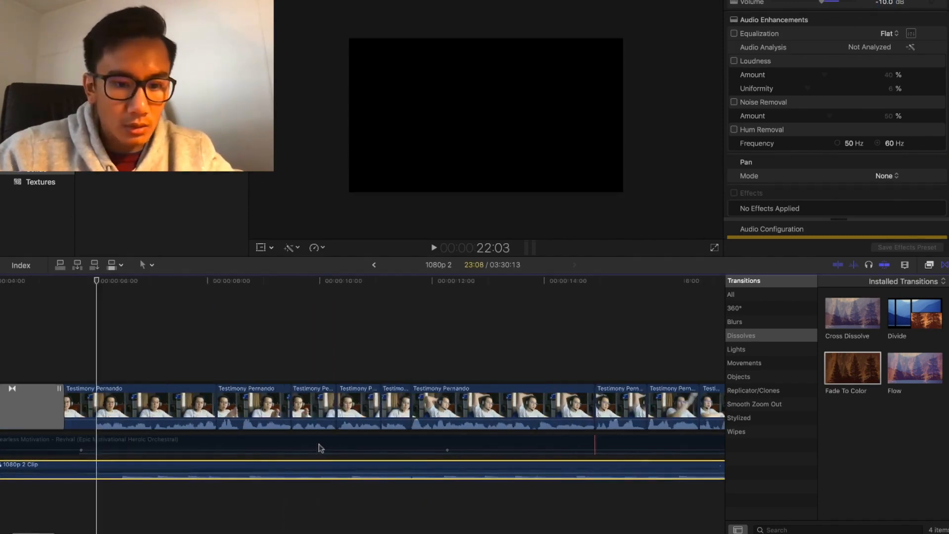
pyautogui.click(1, 516)
pyautogui.press('space')
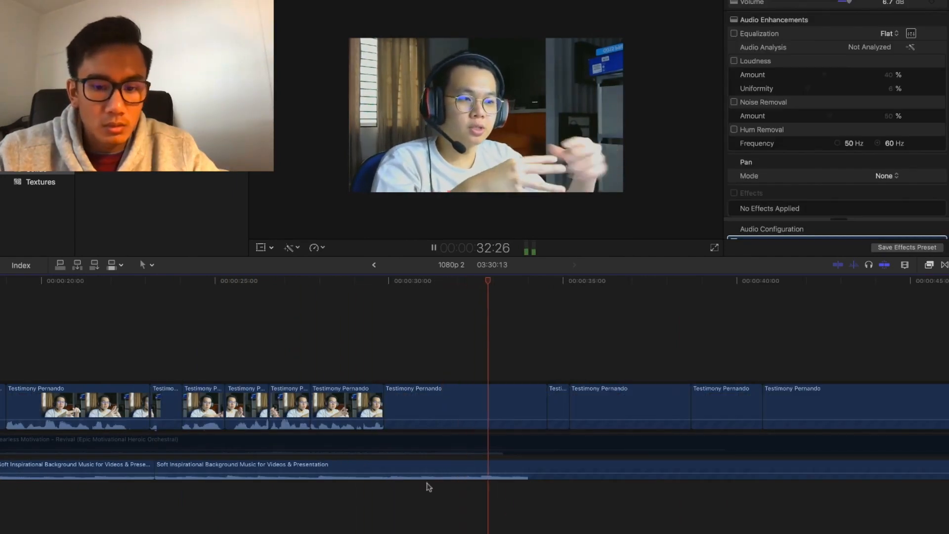
pyautogui.scroll(-1, 425, 487)
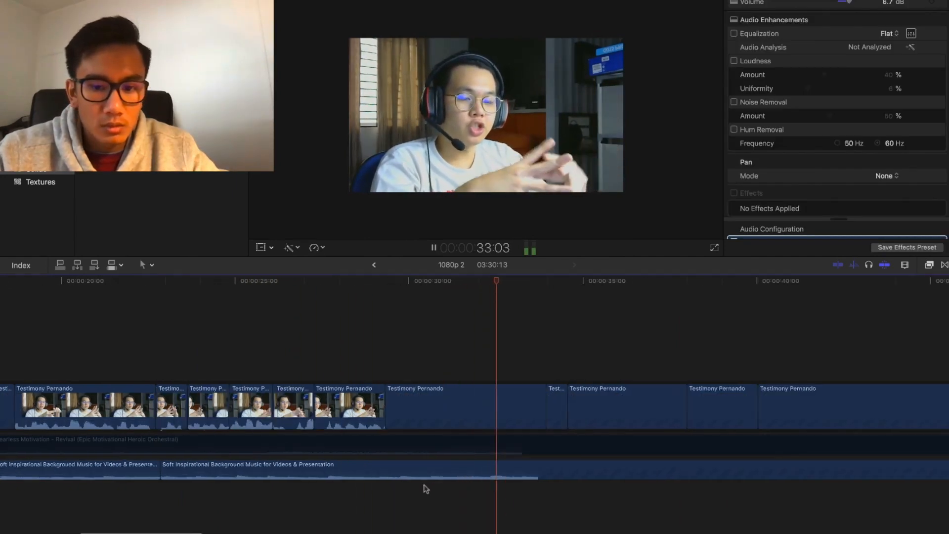
pyautogui.scroll(-3, 244, 519)
pyautogui.click(208, 516)
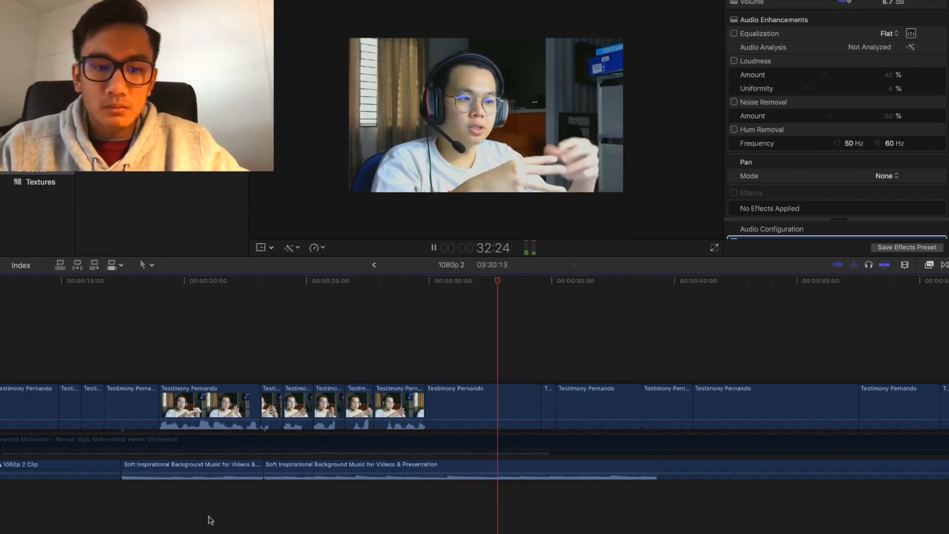
pyautogui.press('space')
# Set the volume of the compound clip and the following Soft Inspirational segments to -16 dB and play back the opening
pyautogui.moveTo(288, 485); pyautogui.dragTo(304, 477)
pyautogui.hscroll(-5, 294, 497)
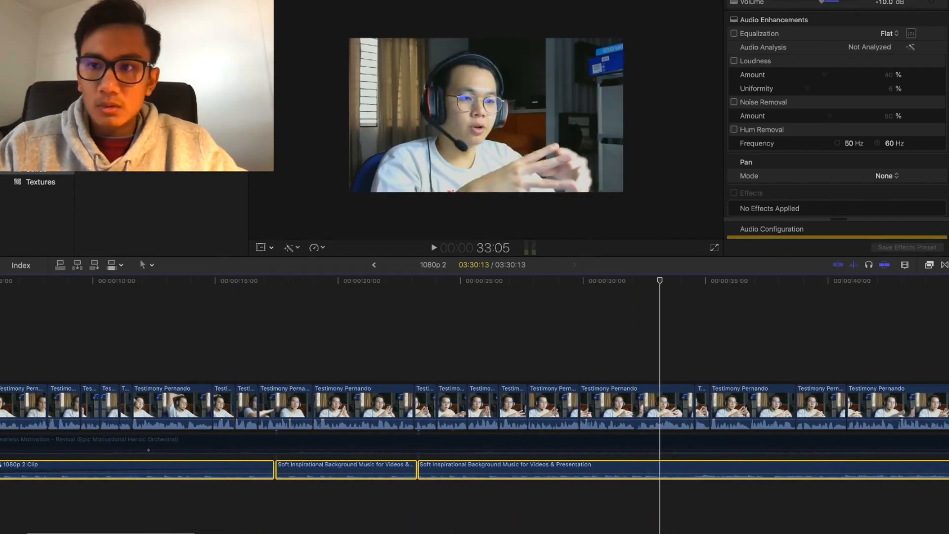
pyautogui.click(885, 4)
pyautogui.click(198, 520)
pyautogui.press('space')
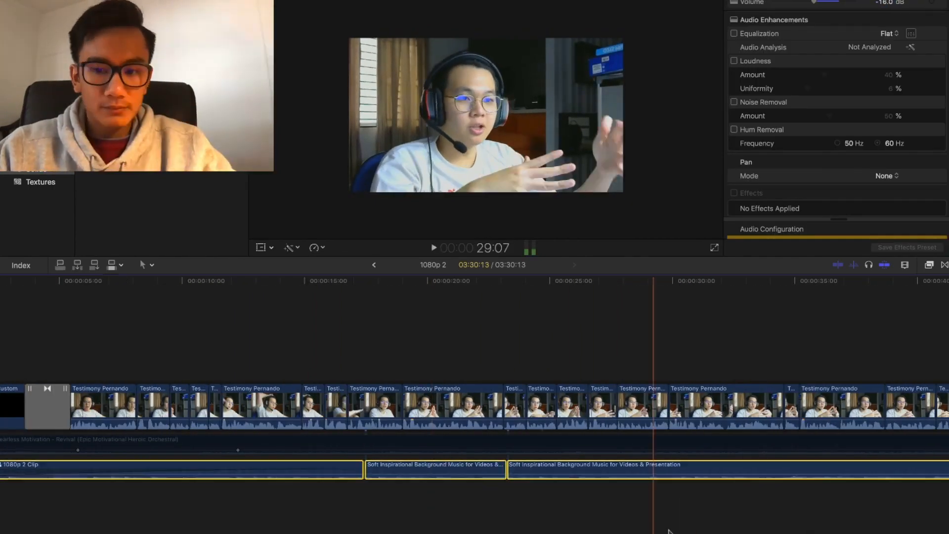
pyautogui.press('space')
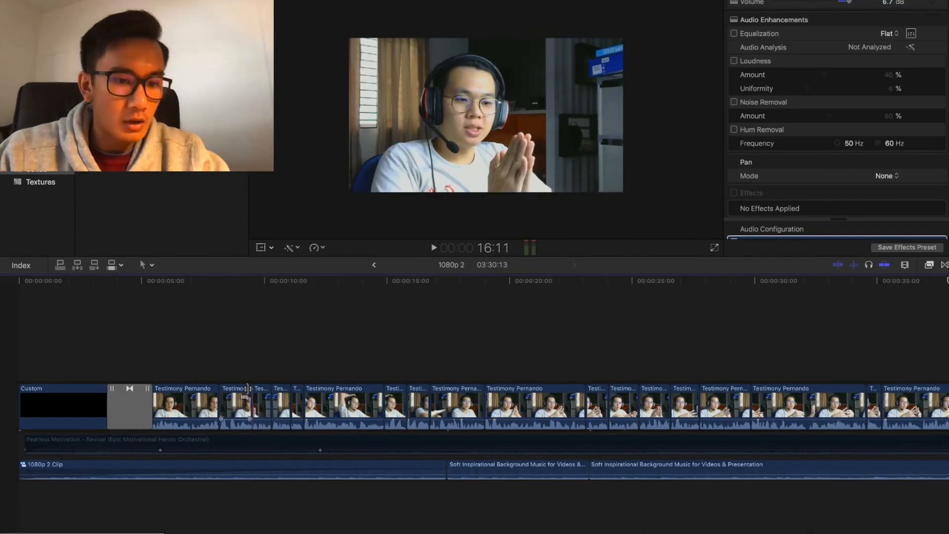
pyautogui.scroll(-3, 247, 393)
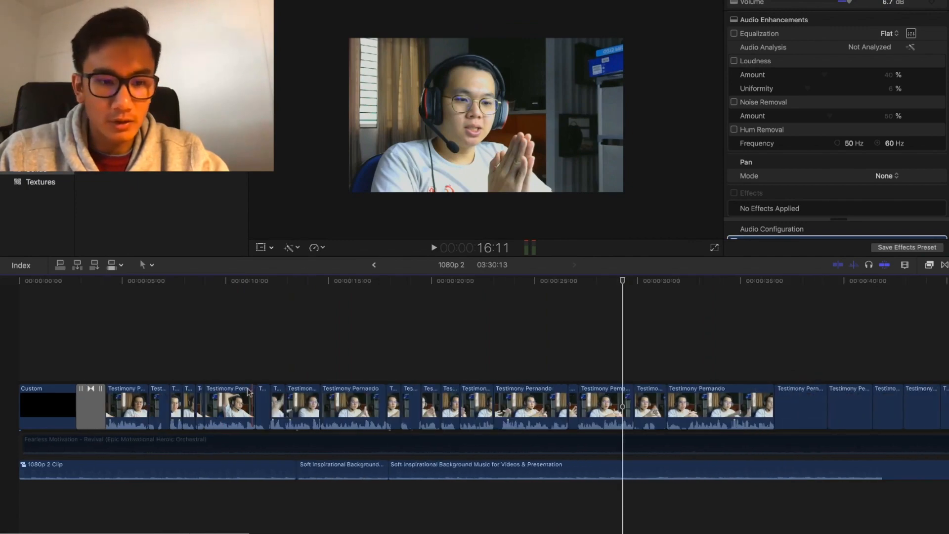
# Play back the ending and delete the fade transition on the slowed final clip
pyautogui.moveTo(113, 350); pyautogui.dragTo(638, 396)
pyautogui.hscroll(15, 640, 445)
pyautogui.hscroll(-8, 178, 359)
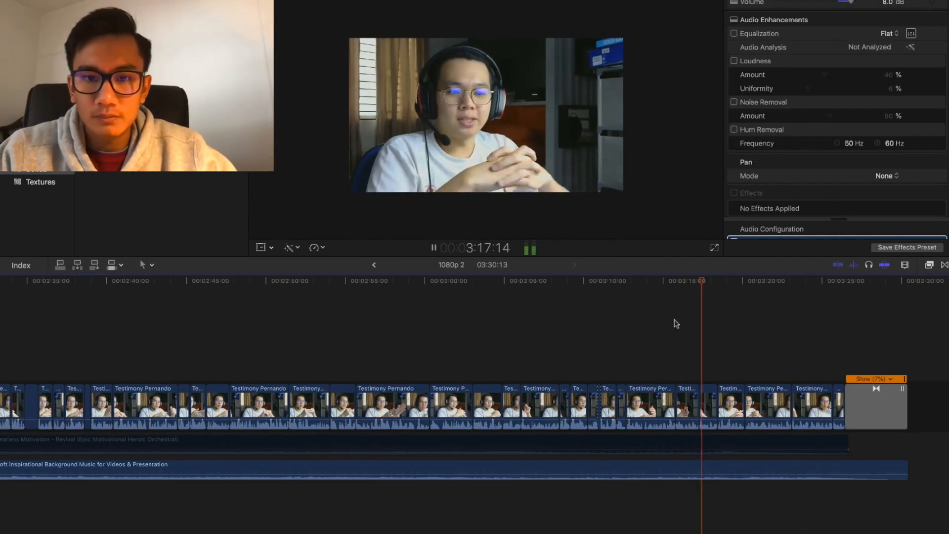
pyautogui.press('space')
pyautogui.click(885, 414)
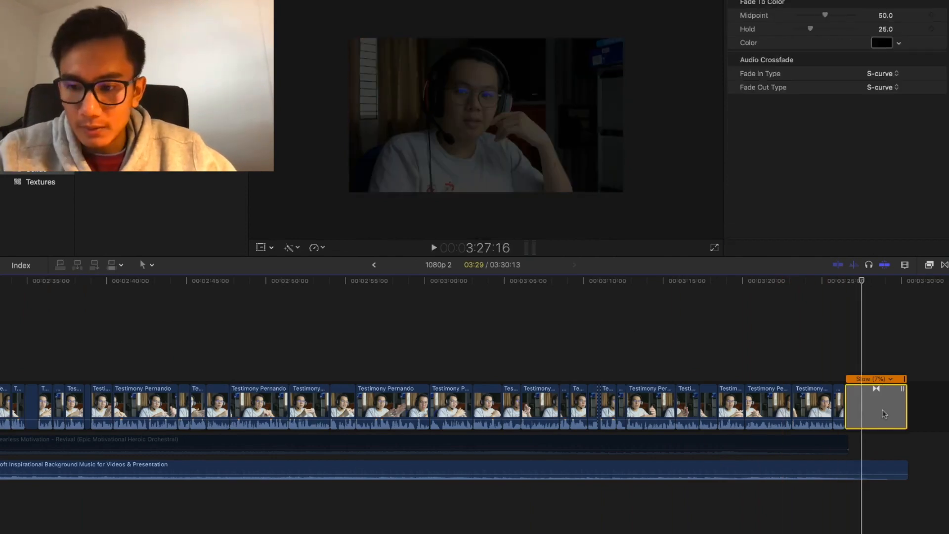
pyautogui.press('Delete')
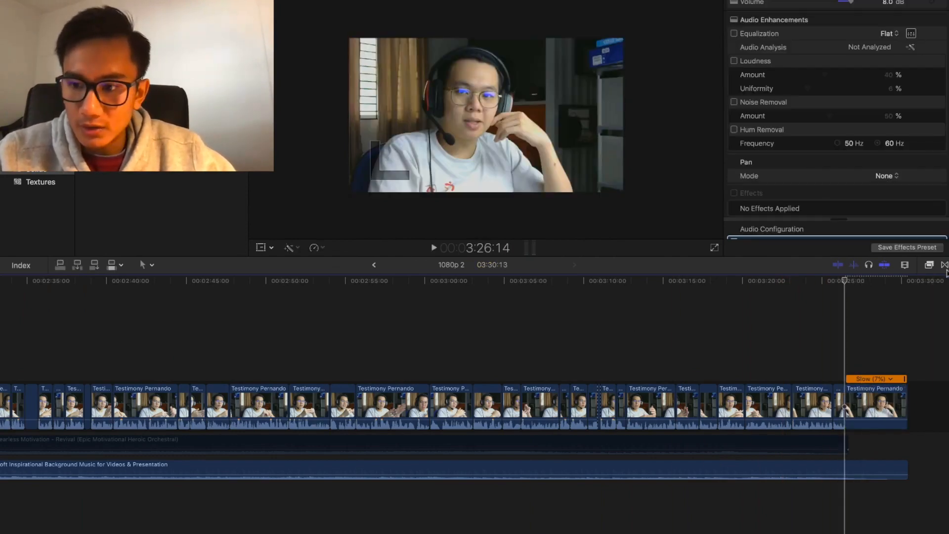
# Combine the short clip before the ending and the slowed final clip into a compound clip
pyautogui.click(945, 265)
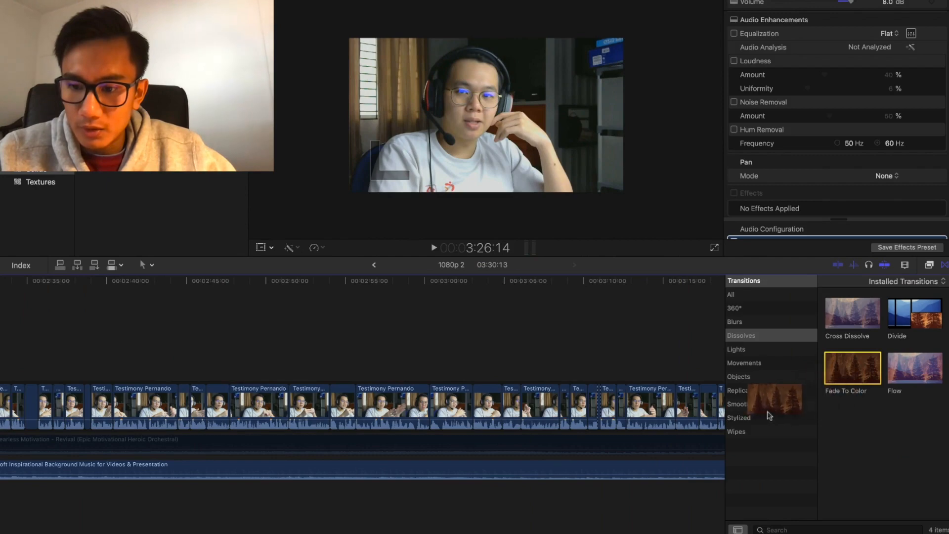
pyautogui.hscroll(7, 542, 472)
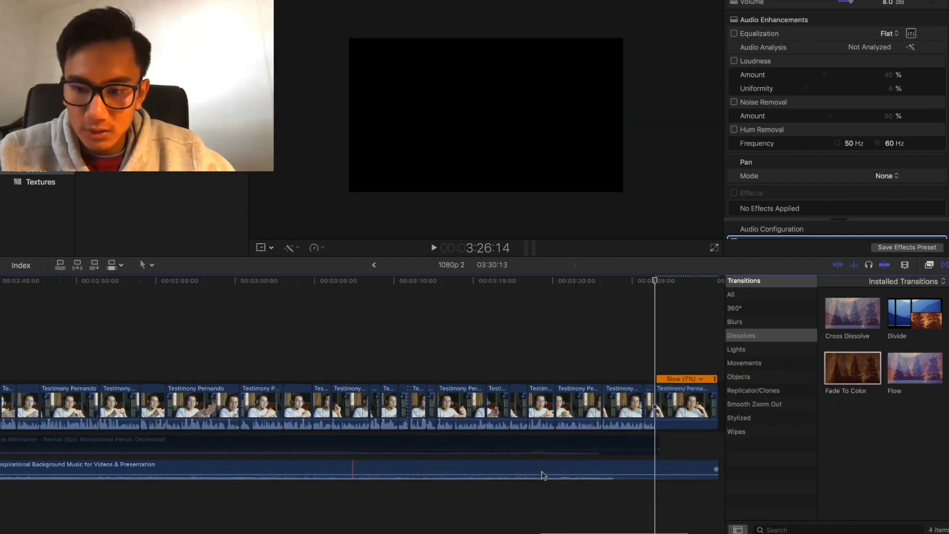
pyautogui.rightClick(350, 403)
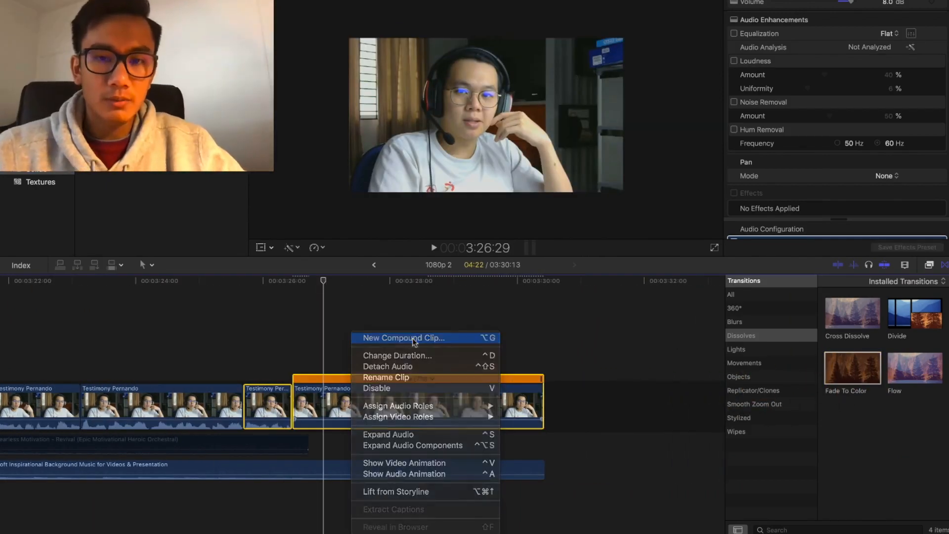
pyautogui.click(412, 335)
pyautogui.press('Return')
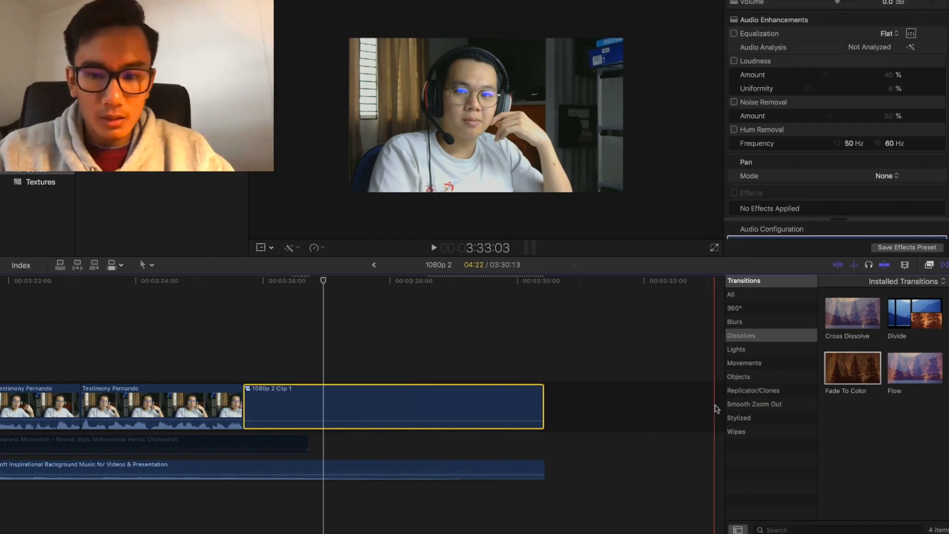
# Try a Fade To Color transition on the closing compound clip, stretch it over the whole clip and play it back
pyautogui.moveTo(862, 365); pyautogui.dragTo(263, 396)
pyautogui.click(210, 350)
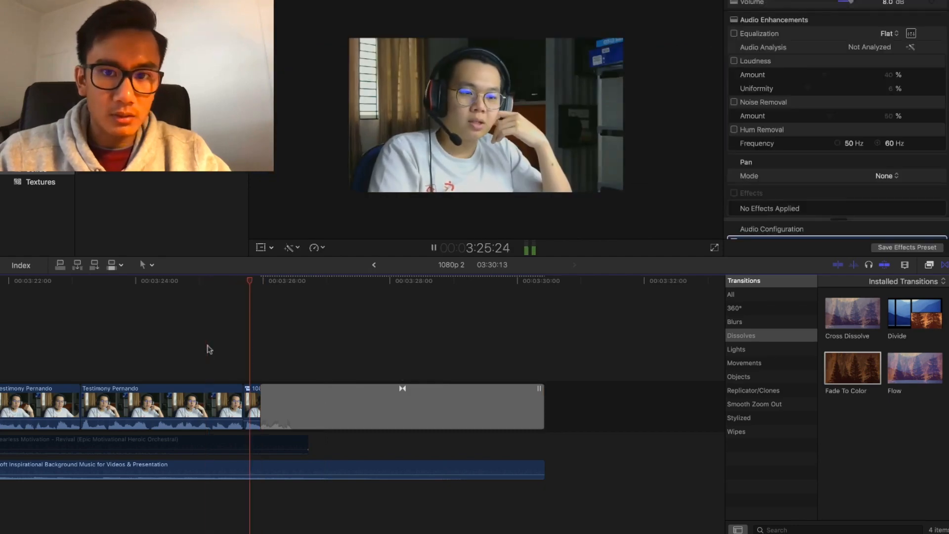
pyautogui.press('space')
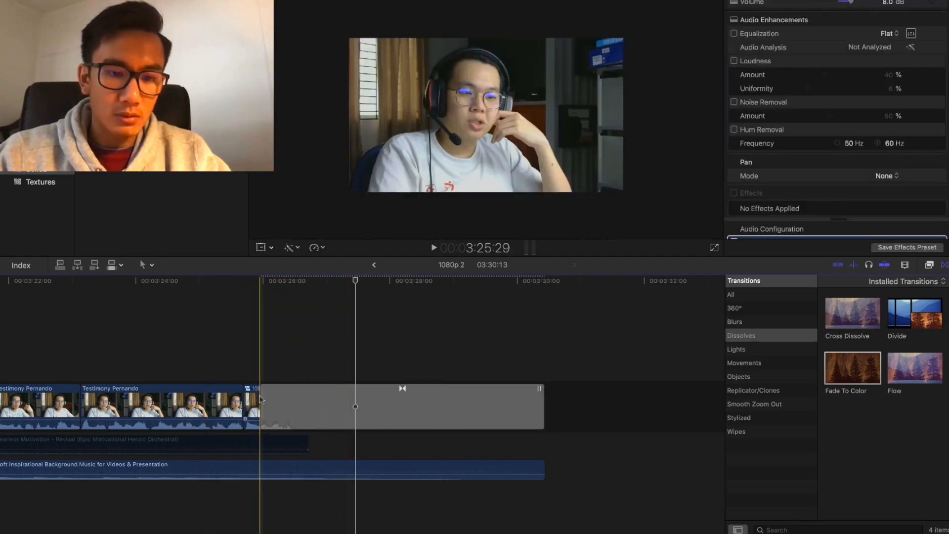
pyautogui.moveTo(262, 399); pyautogui.dragTo(244, 399)
pyautogui.press('space')
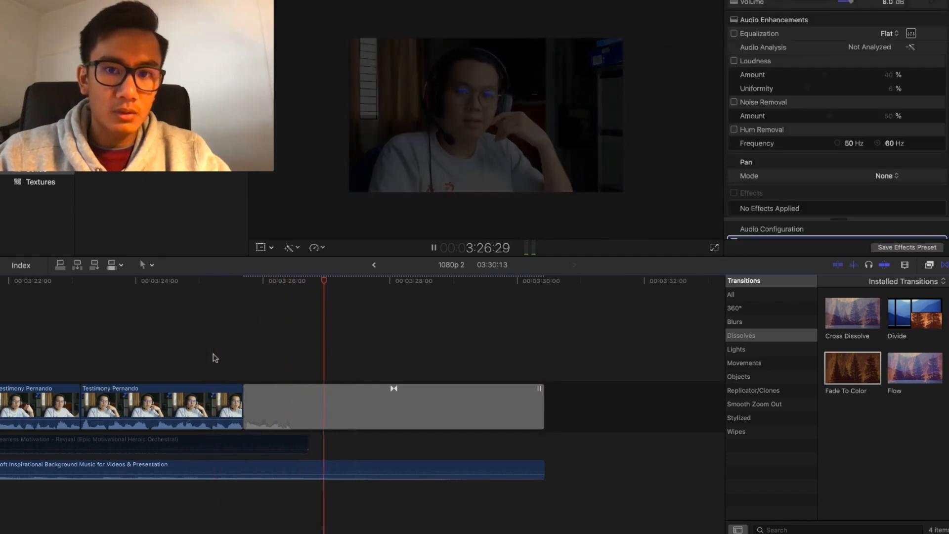
pyautogui.click(215, 358)
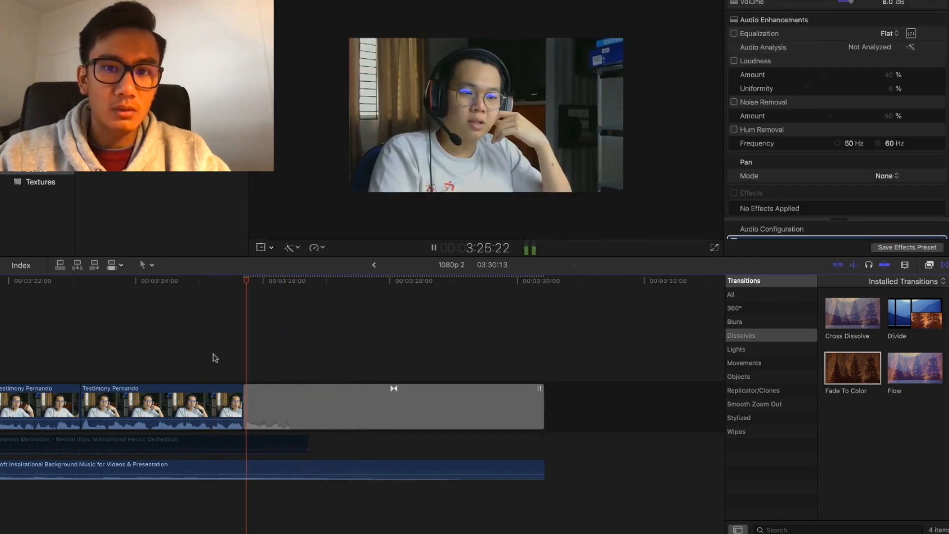
pyautogui.press('space')
pyautogui.hscroll(-4, 214, 357)
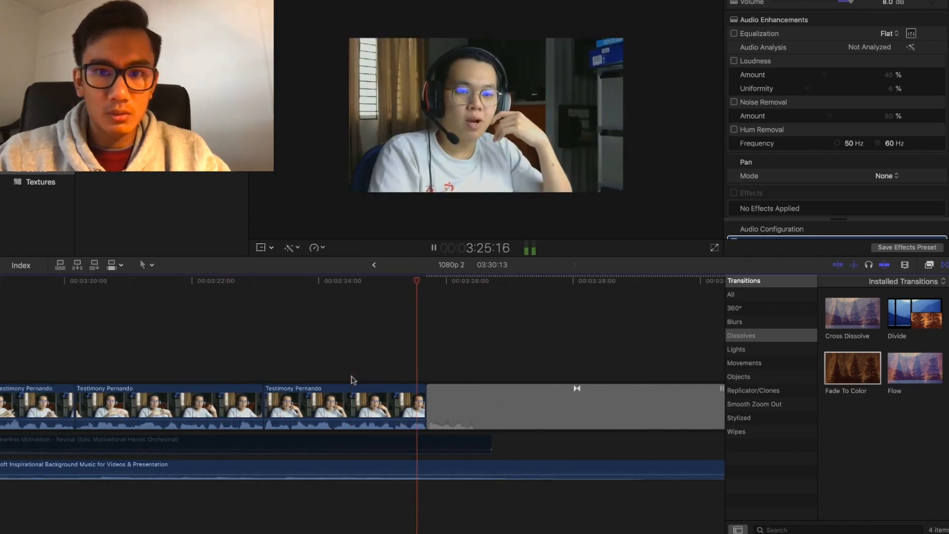
# Undo the stretched Fade To Color transition on the closing compound clip
pyautogui.press('super+z')
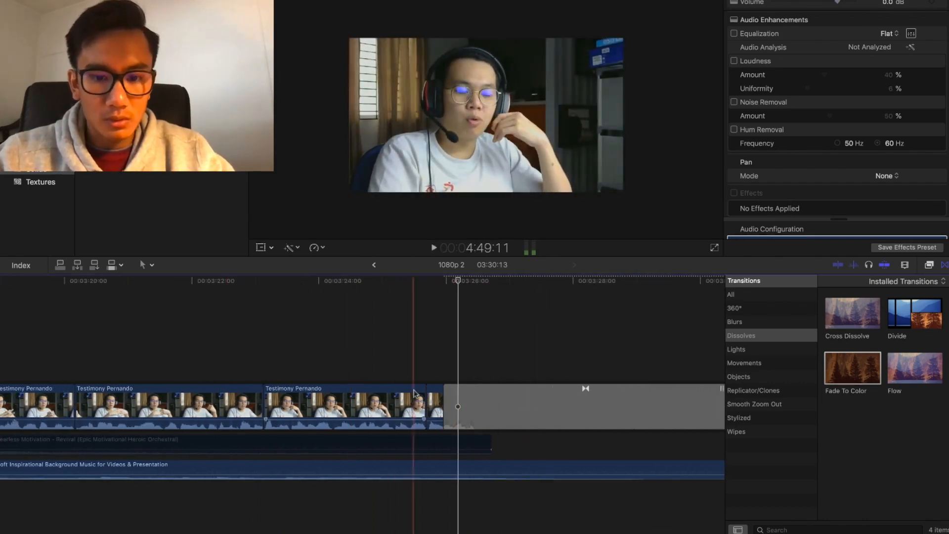
pyautogui.press('super+z')
pyautogui.press('super+z')
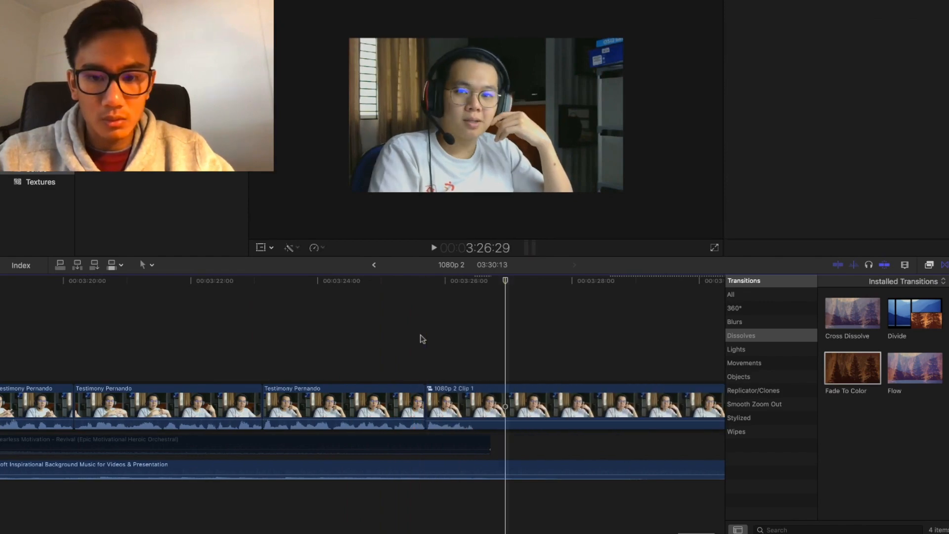
# Combine the last remaining Testimony clip and the closing compound clip into a new compound clip
pyautogui.moveTo(519, 362); pyautogui.dragTo(399, 405)
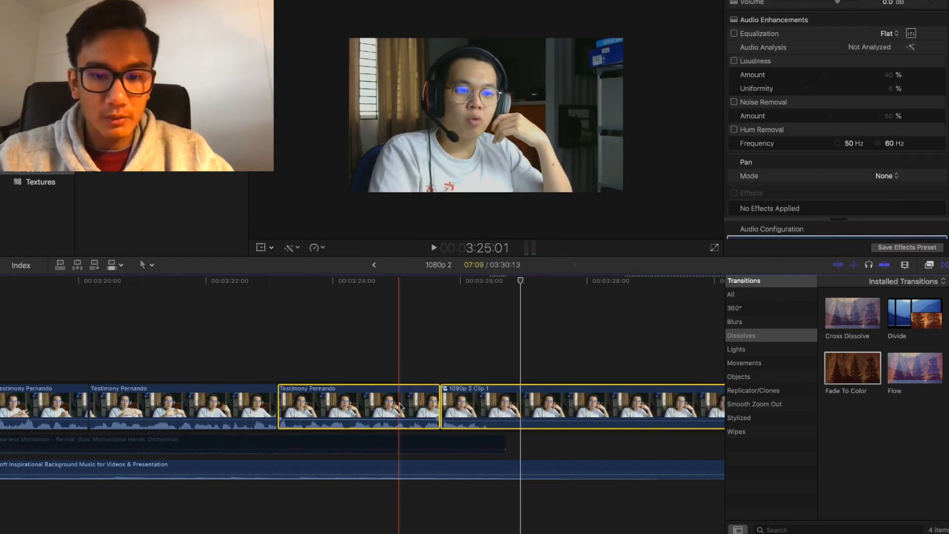
pyautogui.rightClick(399, 406)
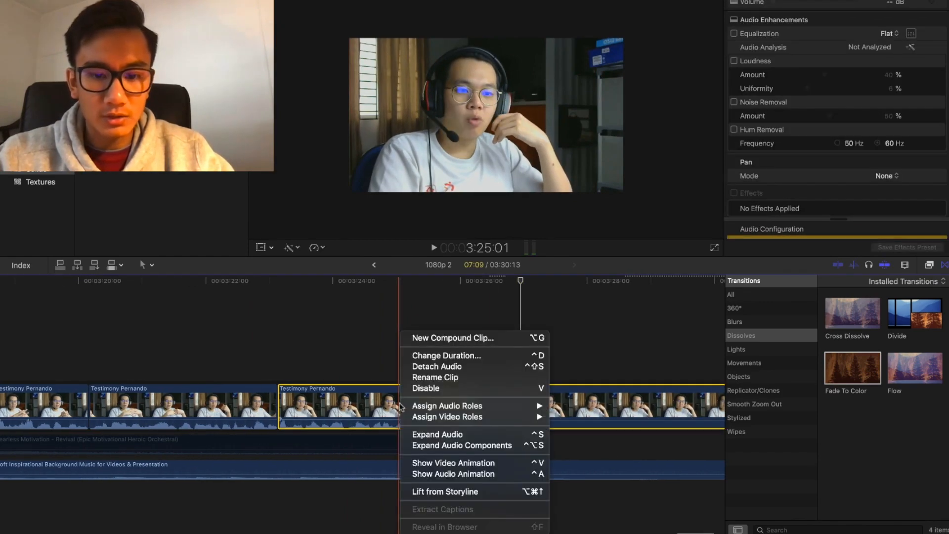
pyautogui.click(434, 341)
pyautogui.press('Return')
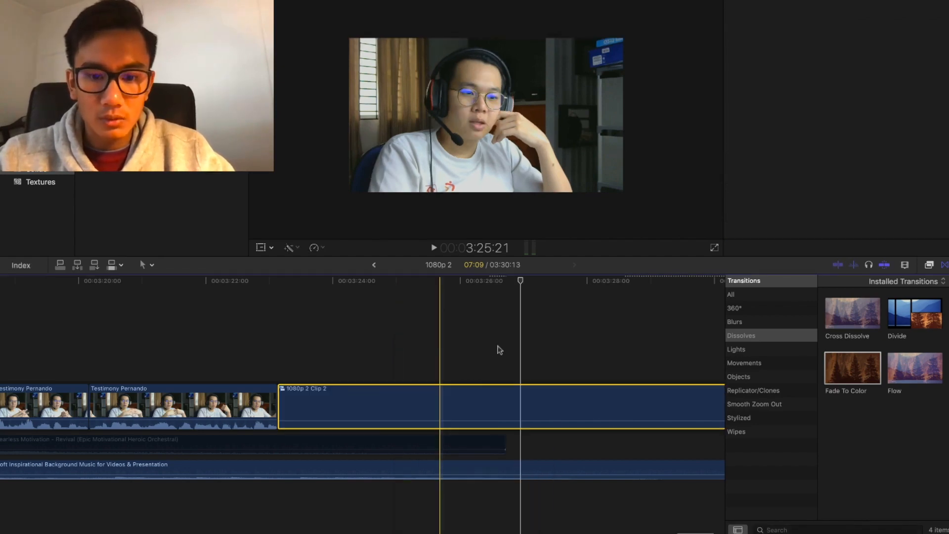
# Apply a Fade To Color transition to the new closing compound clip from about 3:24 to its end and play it back
pyautogui.moveTo(849, 368); pyautogui.dragTo(233, 376)
pyautogui.press('space')
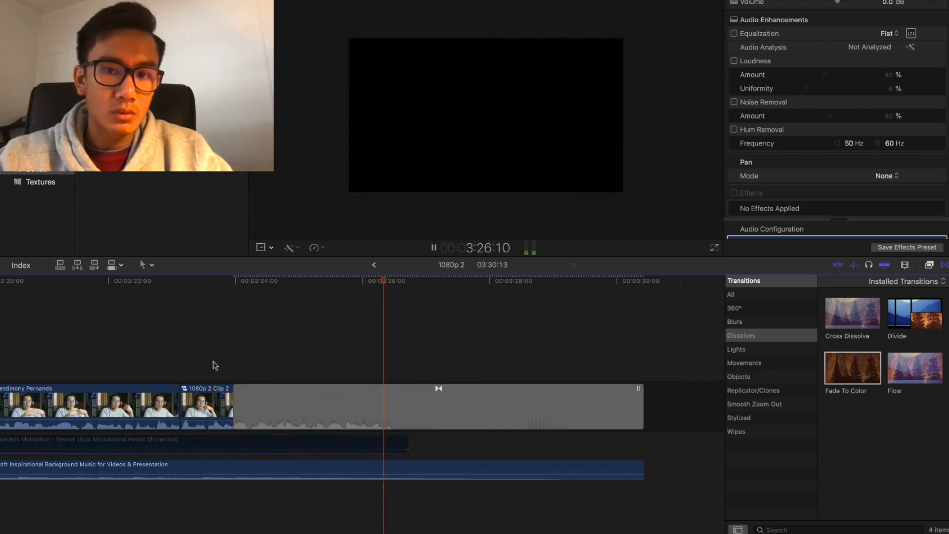
pyautogui.hscroll(-5, 215, 365)
pyautogui.scroll(-3, 215, 365)
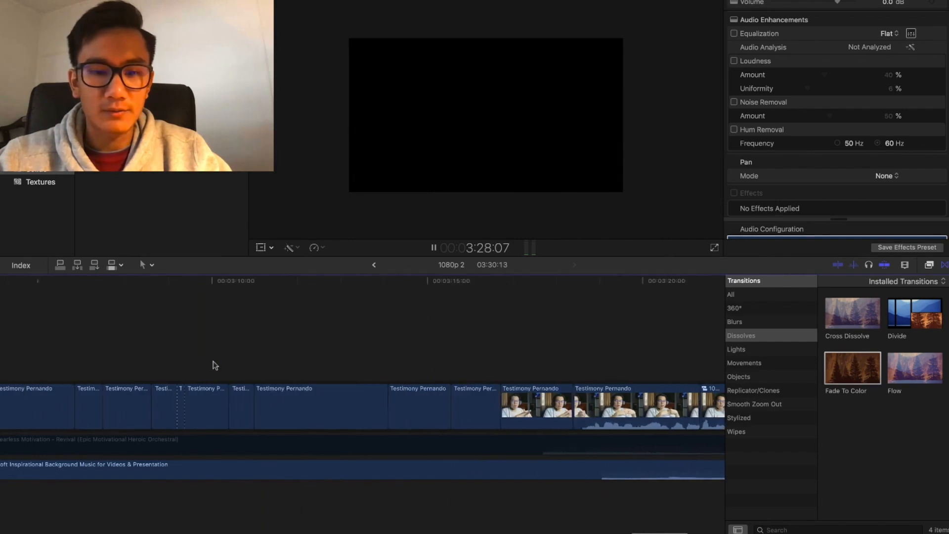
pyautogui.scroll(-4, 215, 366)
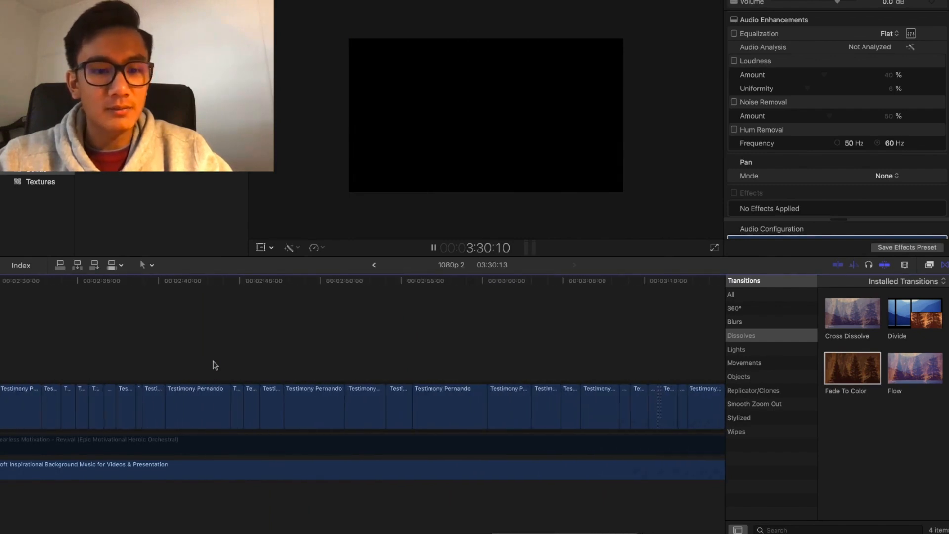
# Review the timeline's opening and faded ending and compare them with the Inner Circle testimonial video in the browser
pyautogui.hscroll(-15, 215, 366)
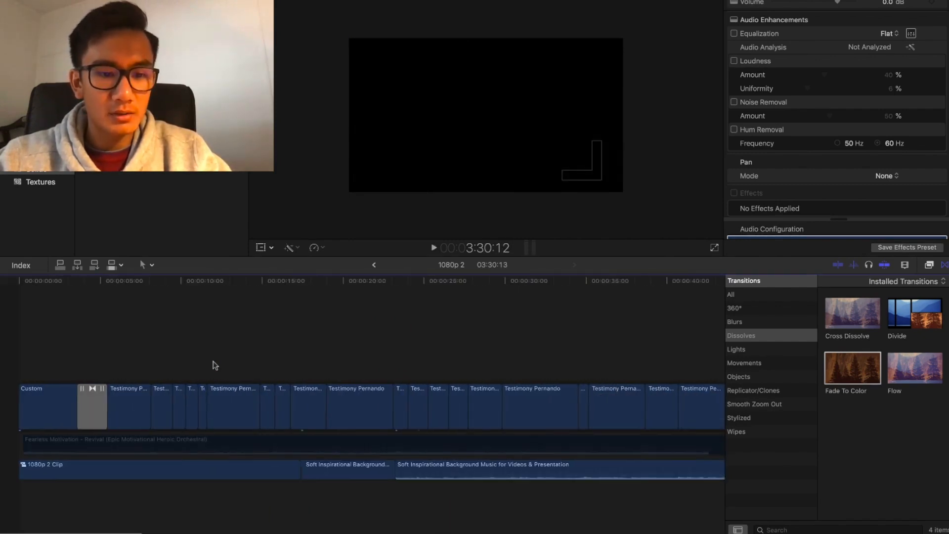
pyautogui.scroll(-2, 215, 365)
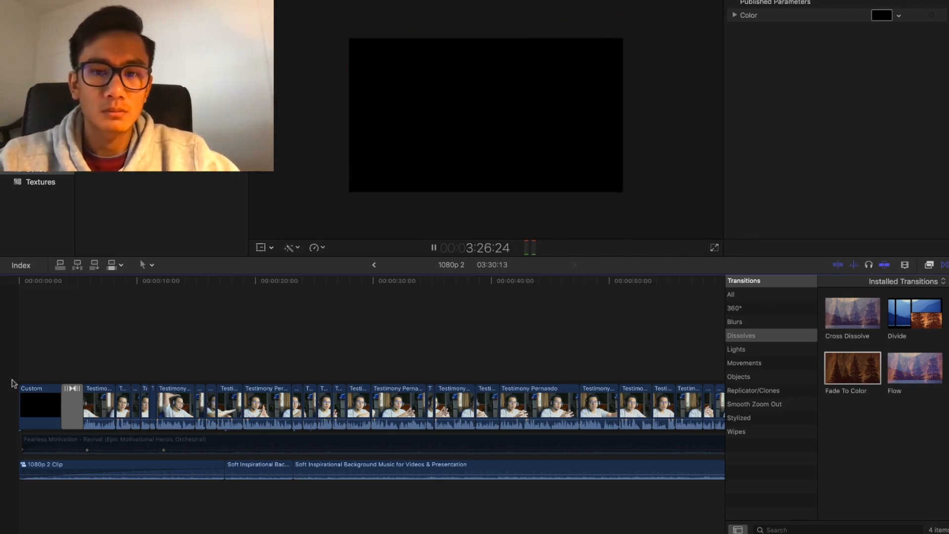
pyautogui.press('space')
pyautogui.hscroll(15, 12, 383)
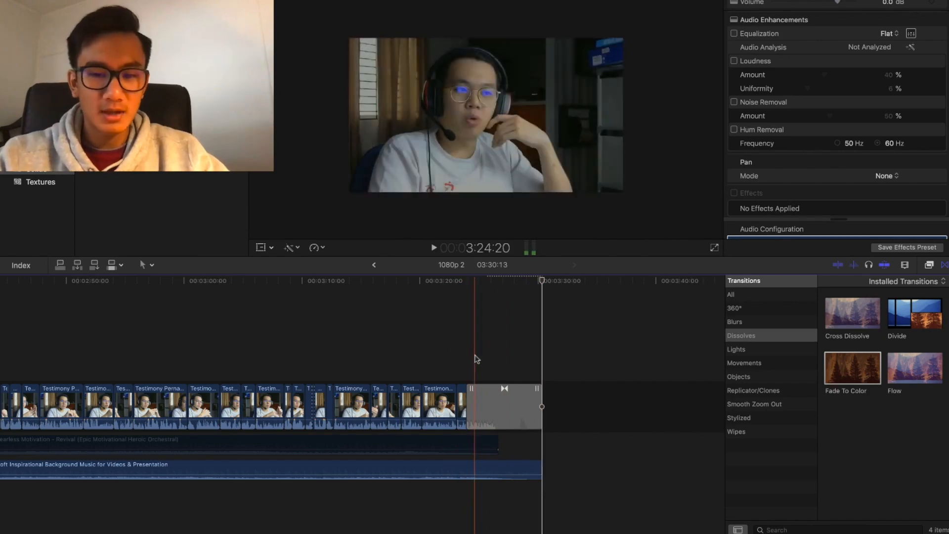
pyautogui.hscroll(-20, 583, 347)
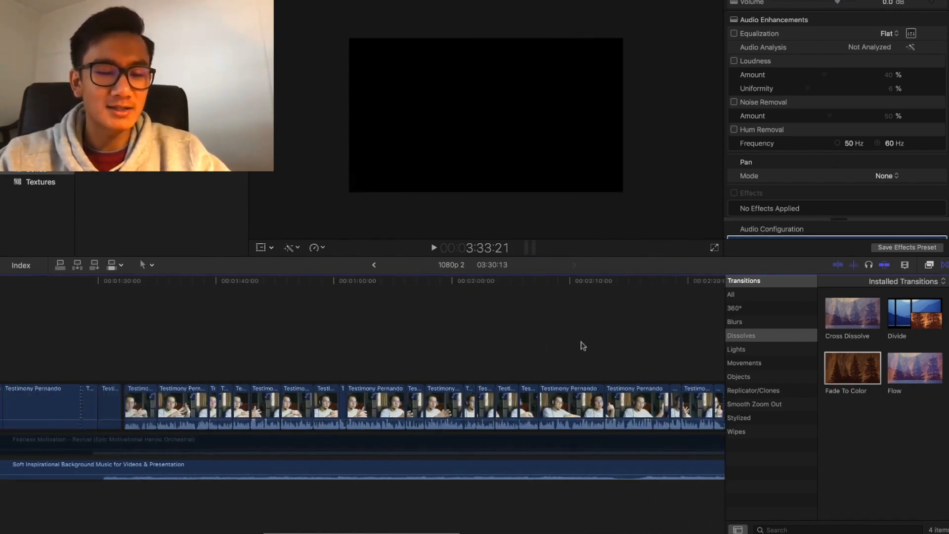
pyautogui.click(16, 334)
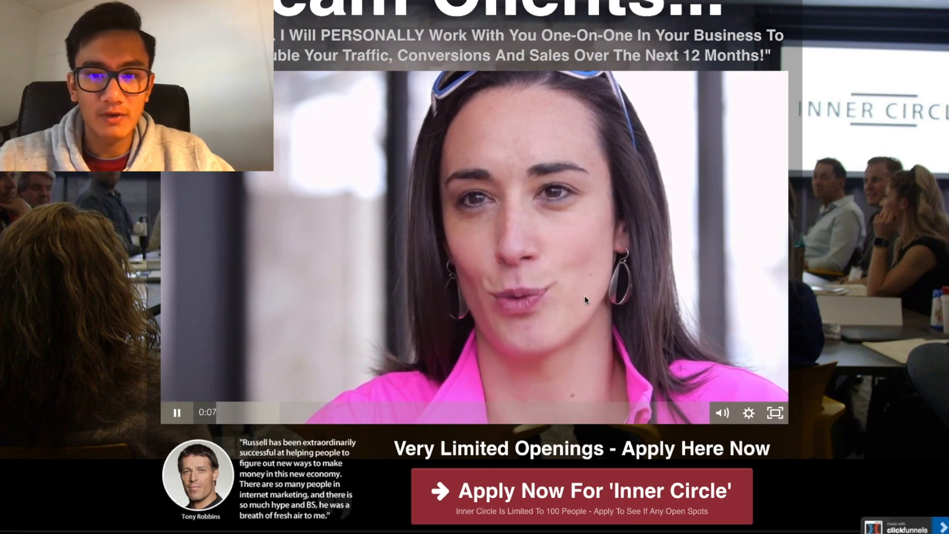
pyautogui.click(279, 413)
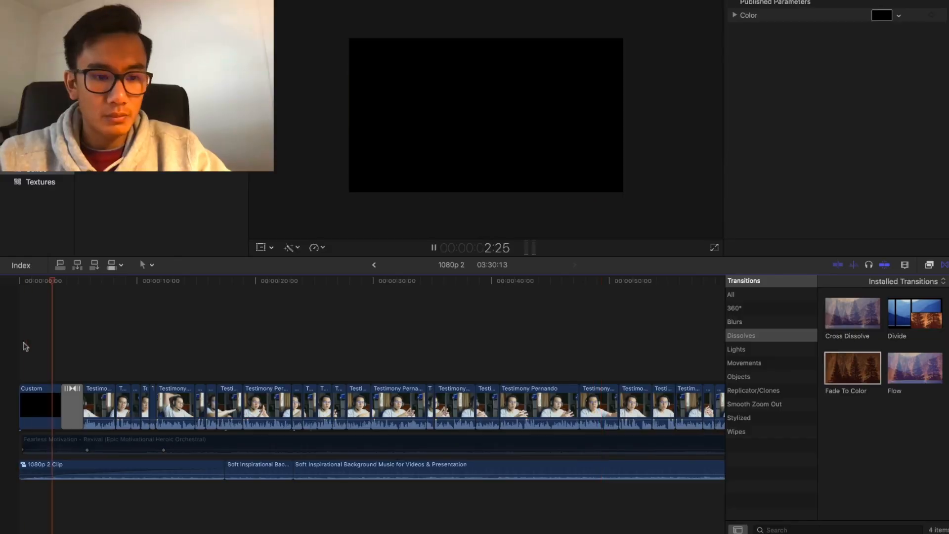
# Shorten the opening music compound clip's audio fade-in to about 1.5 seconds and add a volume keyframe at about 0:03
pyautogui.click(26, 347)
pyautogui.moveTo(221, 467); pyautogui.dragTo(19, 470)
pyautogui.press('super+equal')
pyautogui.press('super+equal')
pyautogui.hscroll(8, 171, 470)
pyautogui.click(450, 466)
pyautogui.click(448, 468)
pyautogui.click(884, 3)
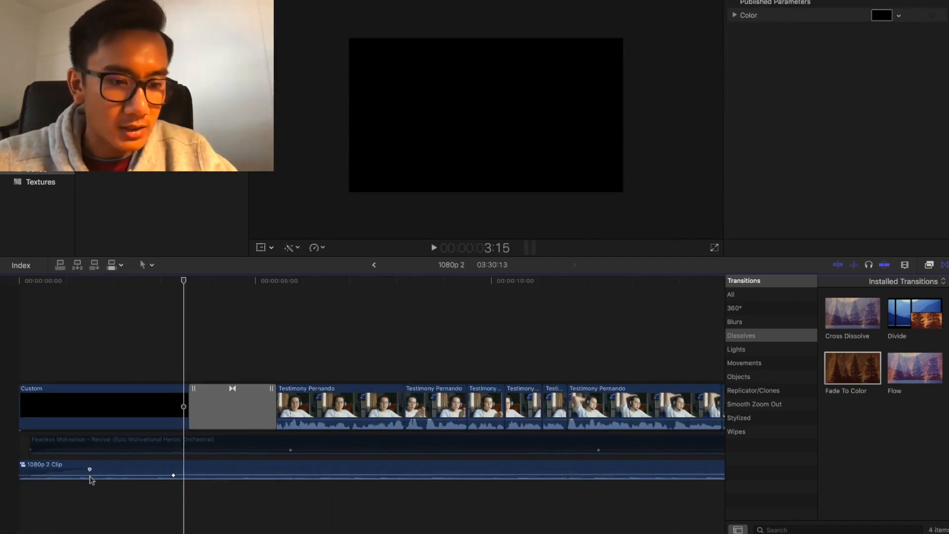
# Play back the opening to check the shortened music fade-in against the first spoken lines
pyautogui.press('space')
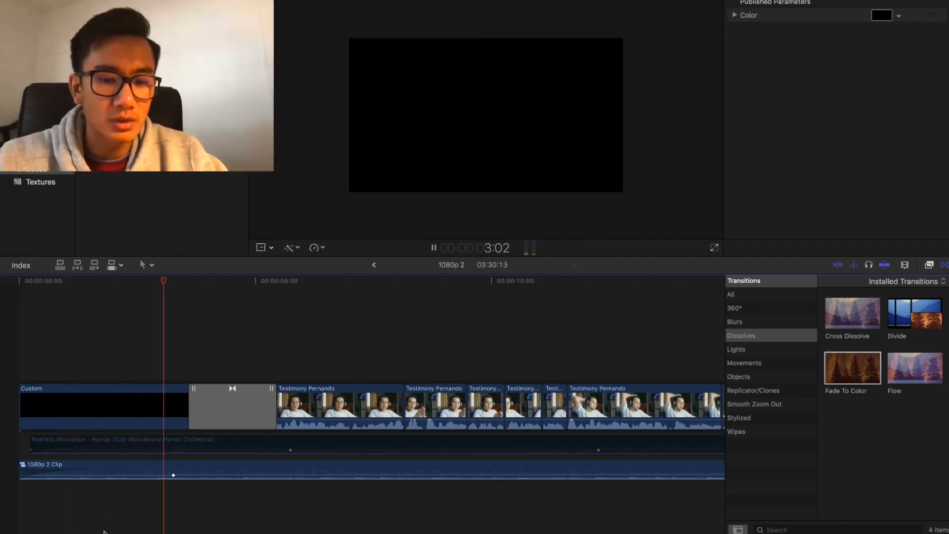
pyautogui.press('super+minus')
pyautogui.hscroll(3, 99, 530)
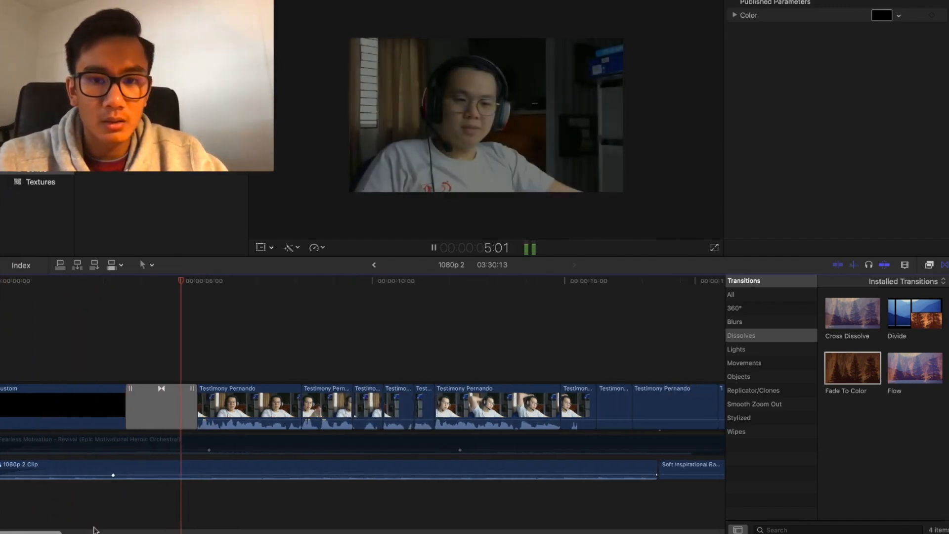
pyautogui.press('super+minus')
pyautogui.hscroll(7, 207, 527)
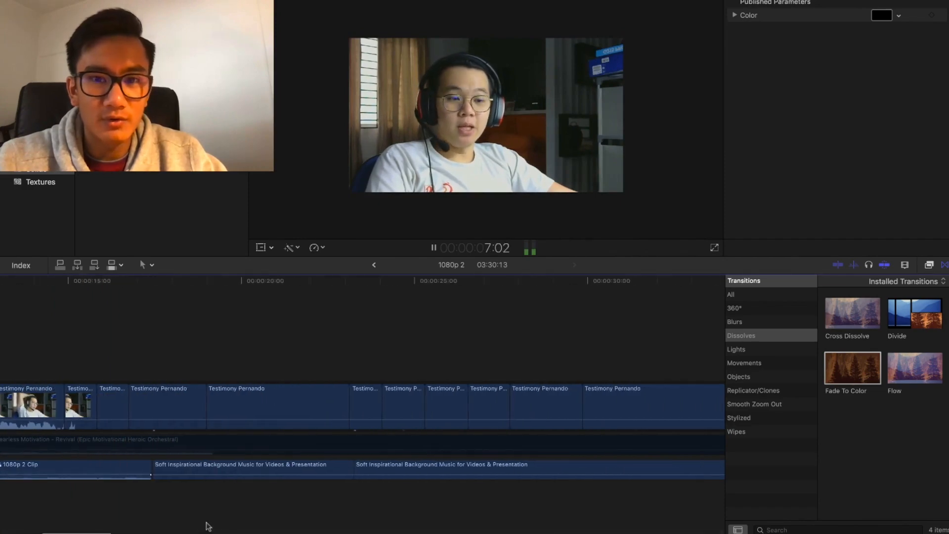
pyautogui.press('space')
# Play back the last seconds of the video from about 3:20 to check the fade to black with the music
pyautogui.hscroll(15, 207, 526)
pyautogui.hscroll(15, 457, 523)
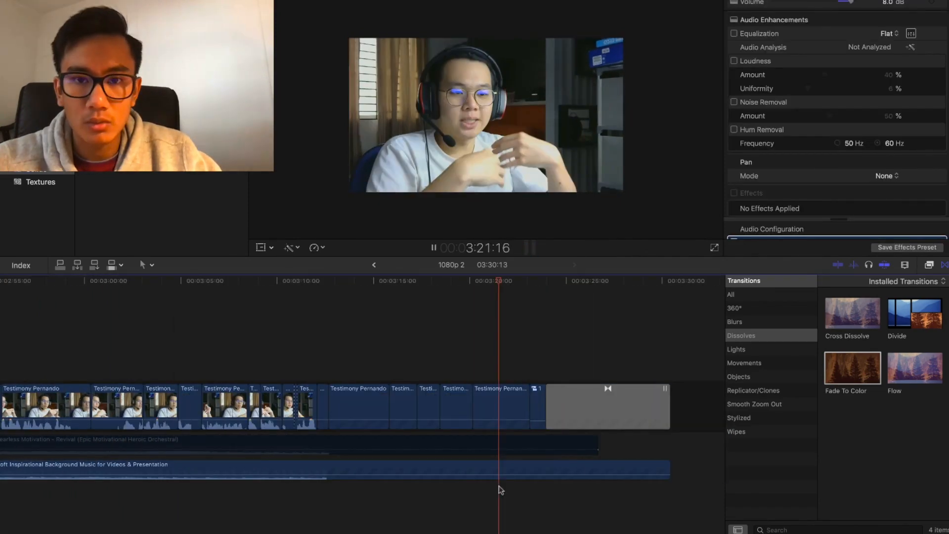
pyautogui.press('space')
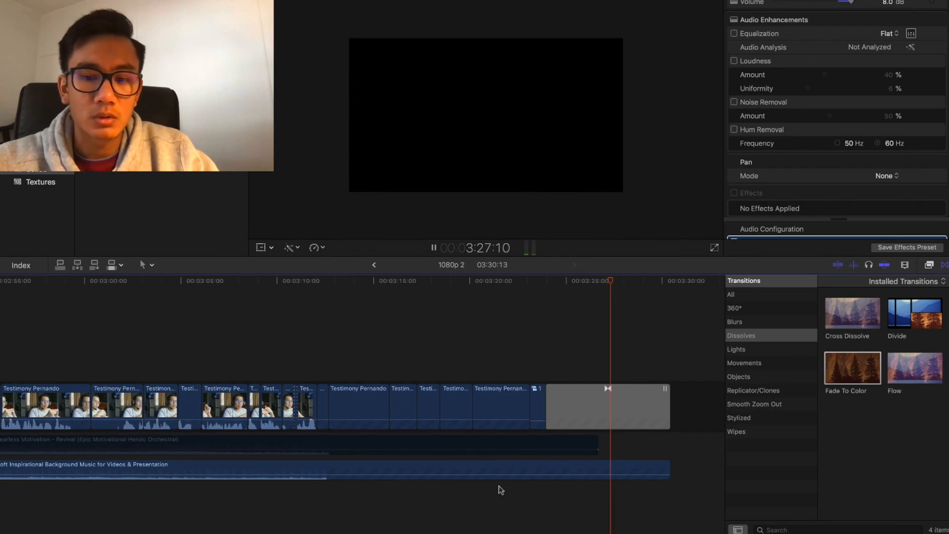
pyautogui.press('space')
# Play back the opening to about 0:30 and compare it with the Inner Circle testimonial video in the browser
pyautogui.hscroll(-15, 501, 490)
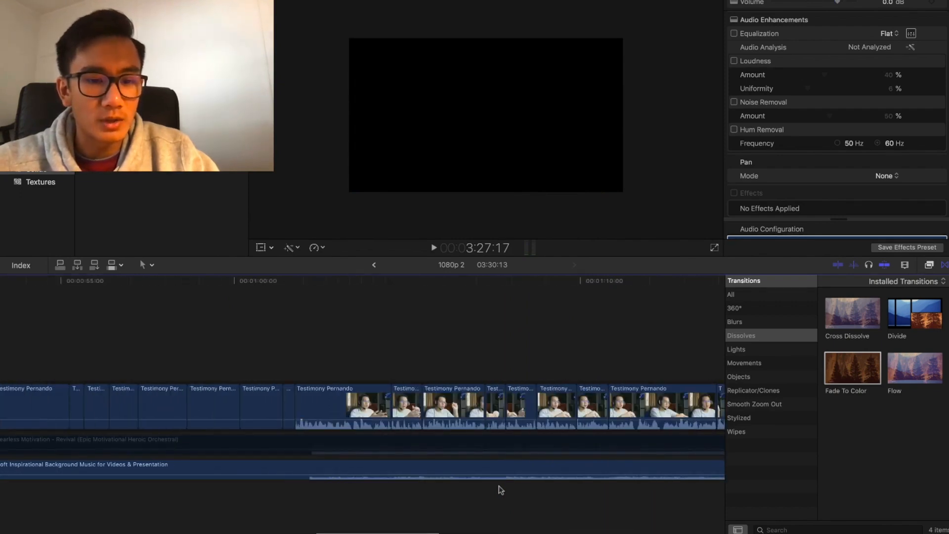
pyautogui.hscroll(-10, 499, 486)
pyautogui.press('space')
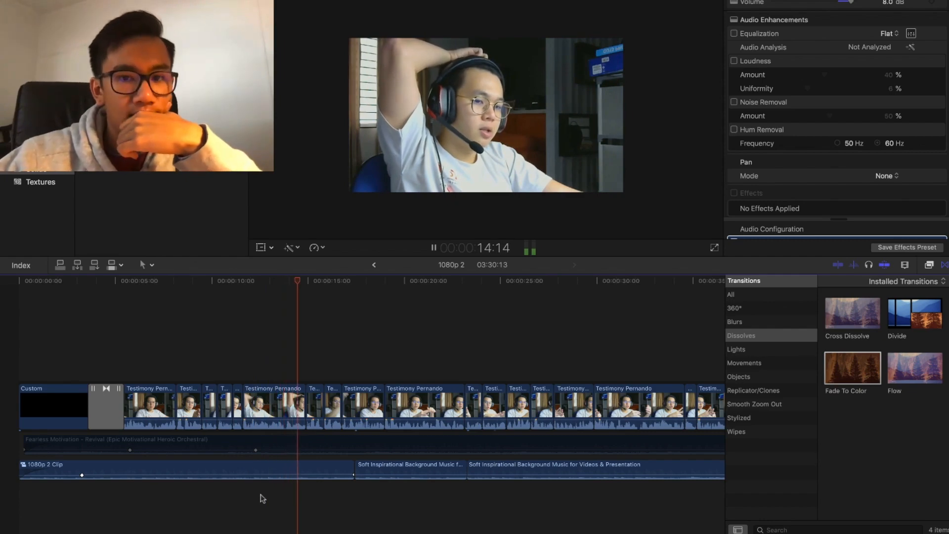
pyautogui.press('space')
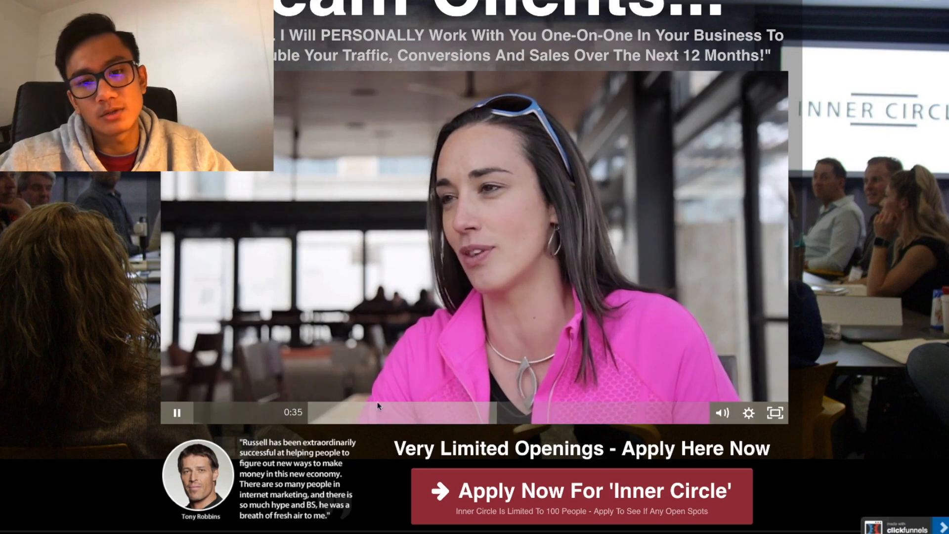
pyautogui.click(444, 338)
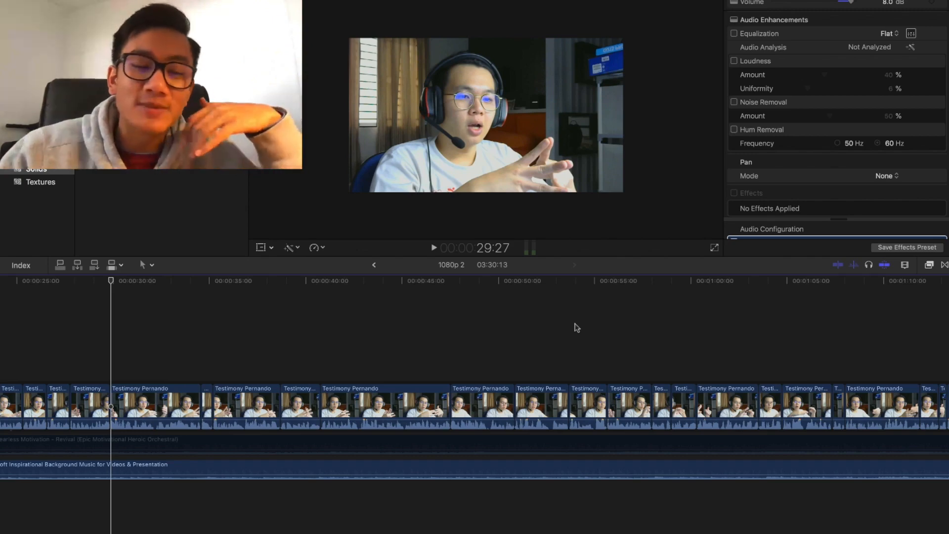
pyautogui.hscroll(5, 577, 327)
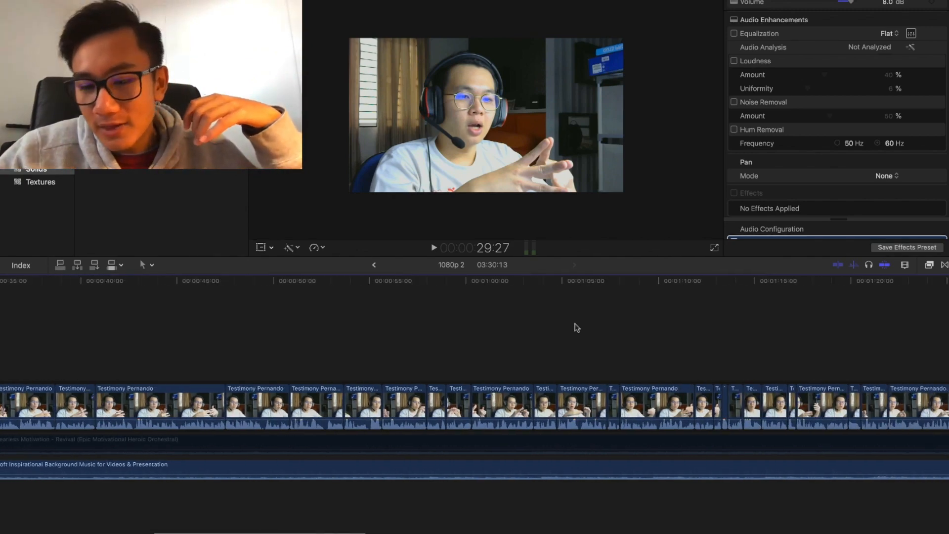